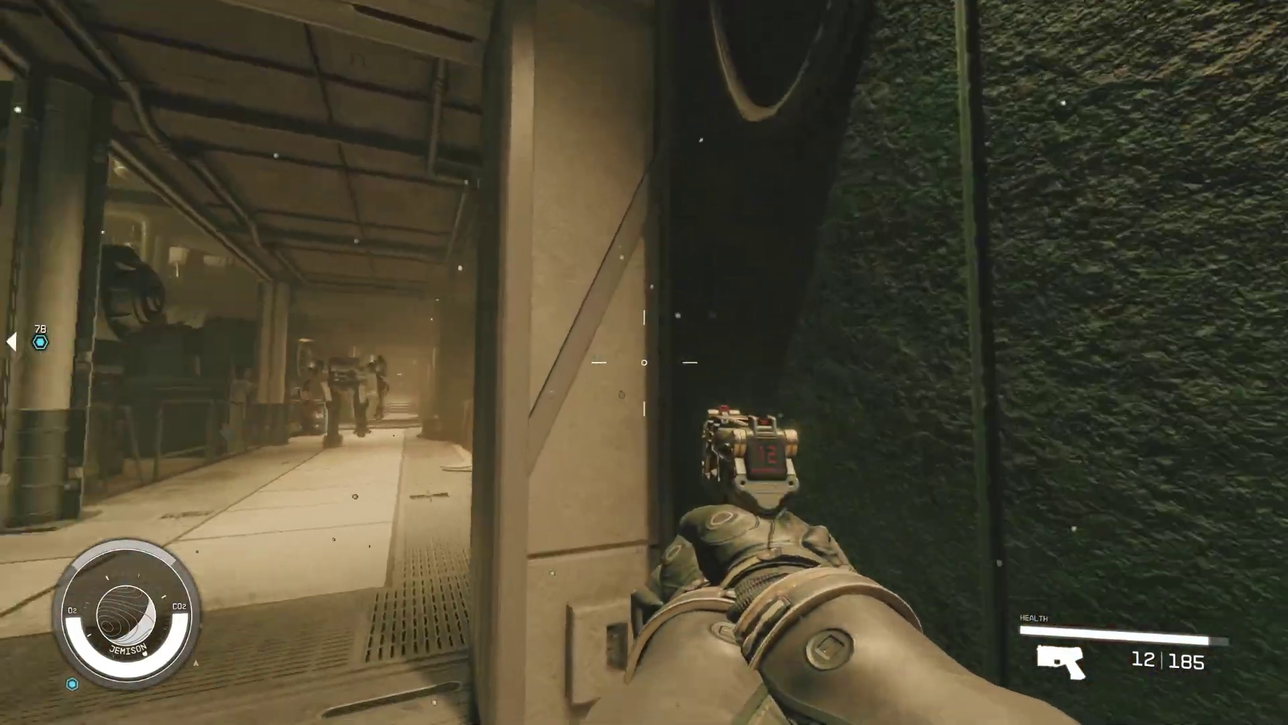
pyautogui.press('w')
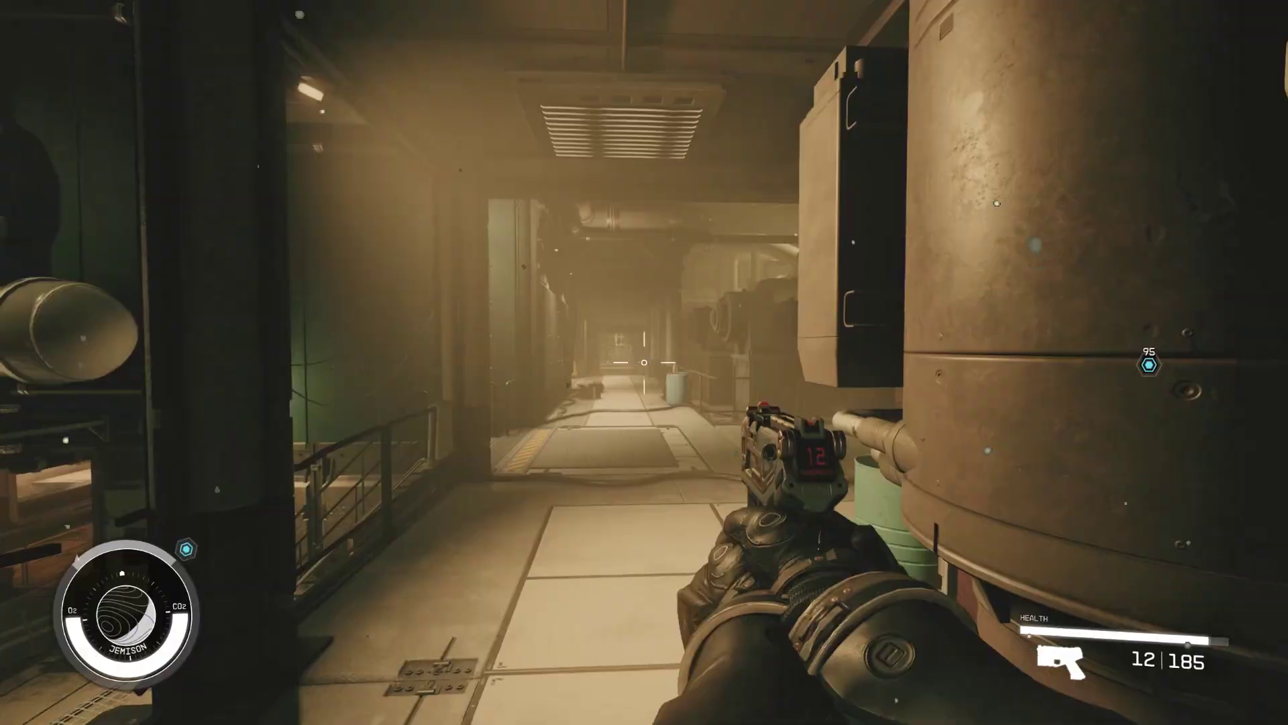
pyautogui.press('w')
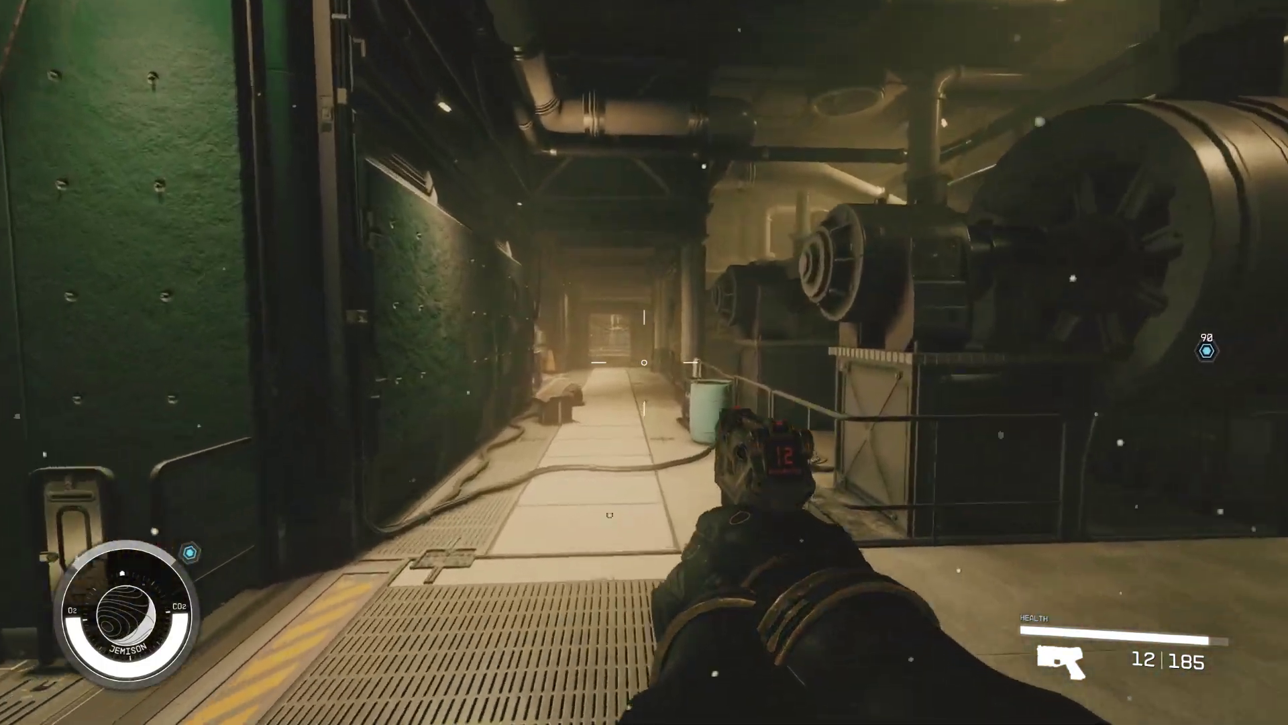
pyautogui.press('w')
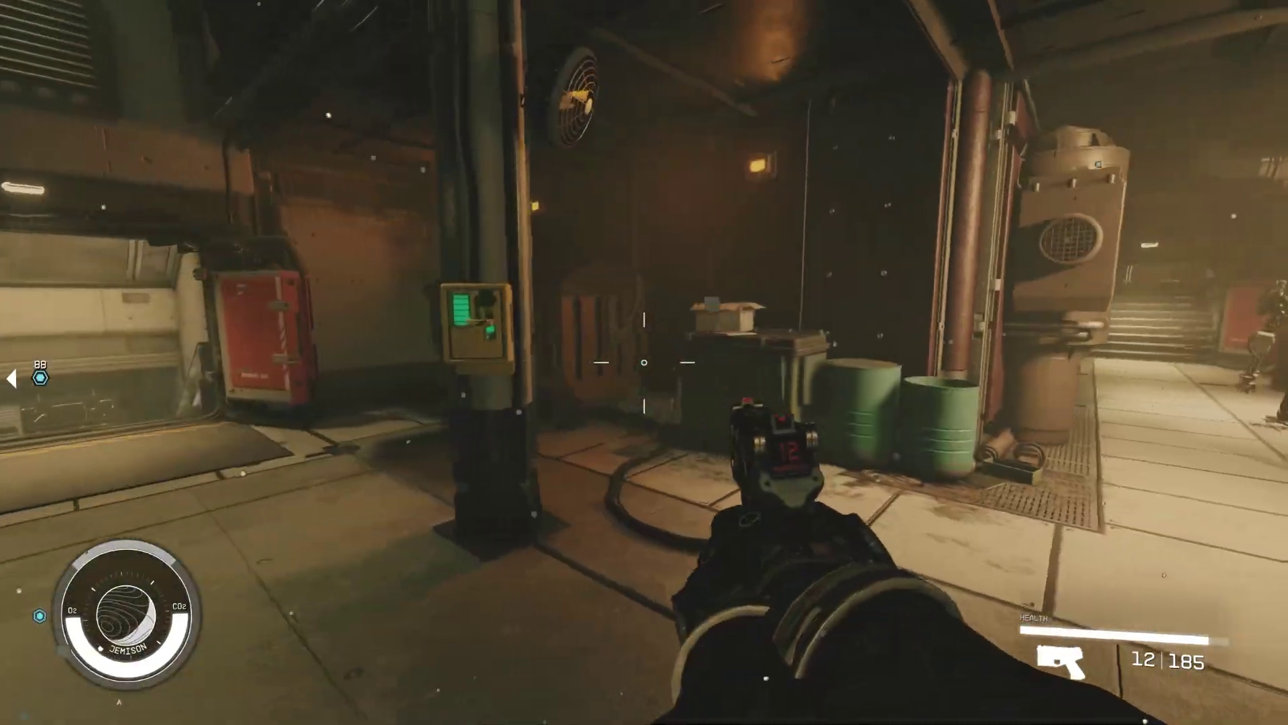
pyautogui.press('w')
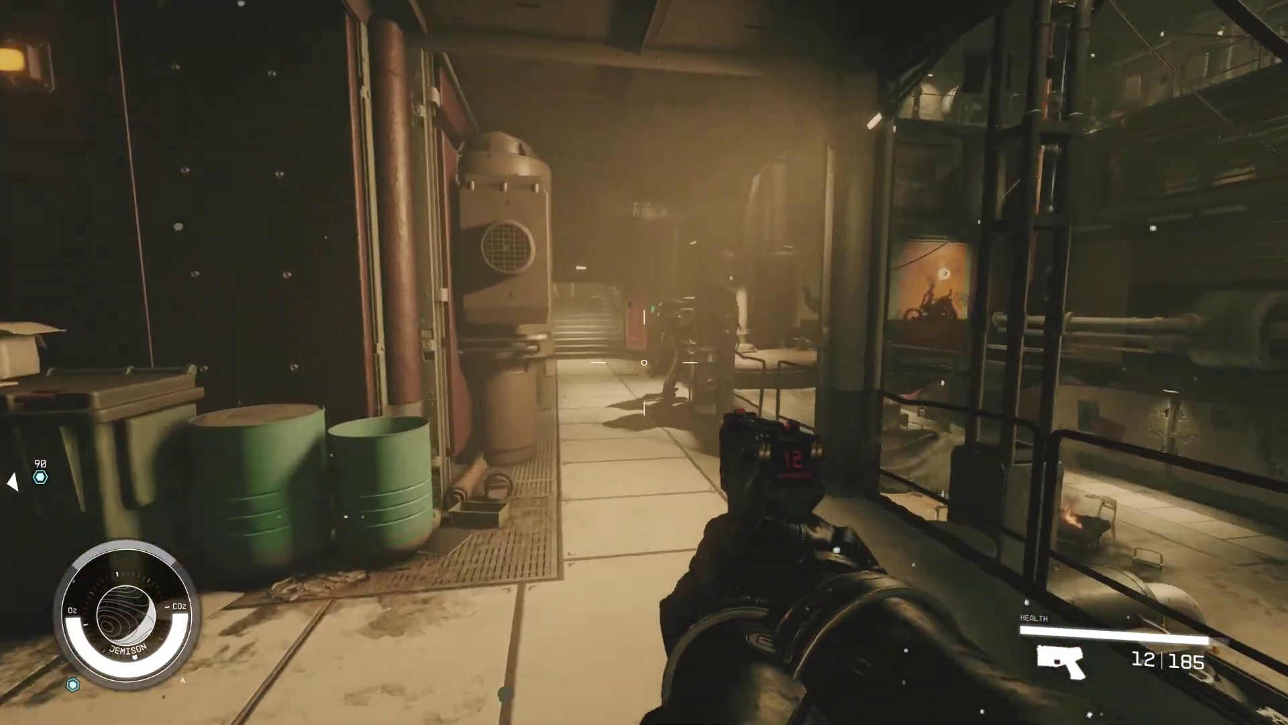
pyautogui.press('w')
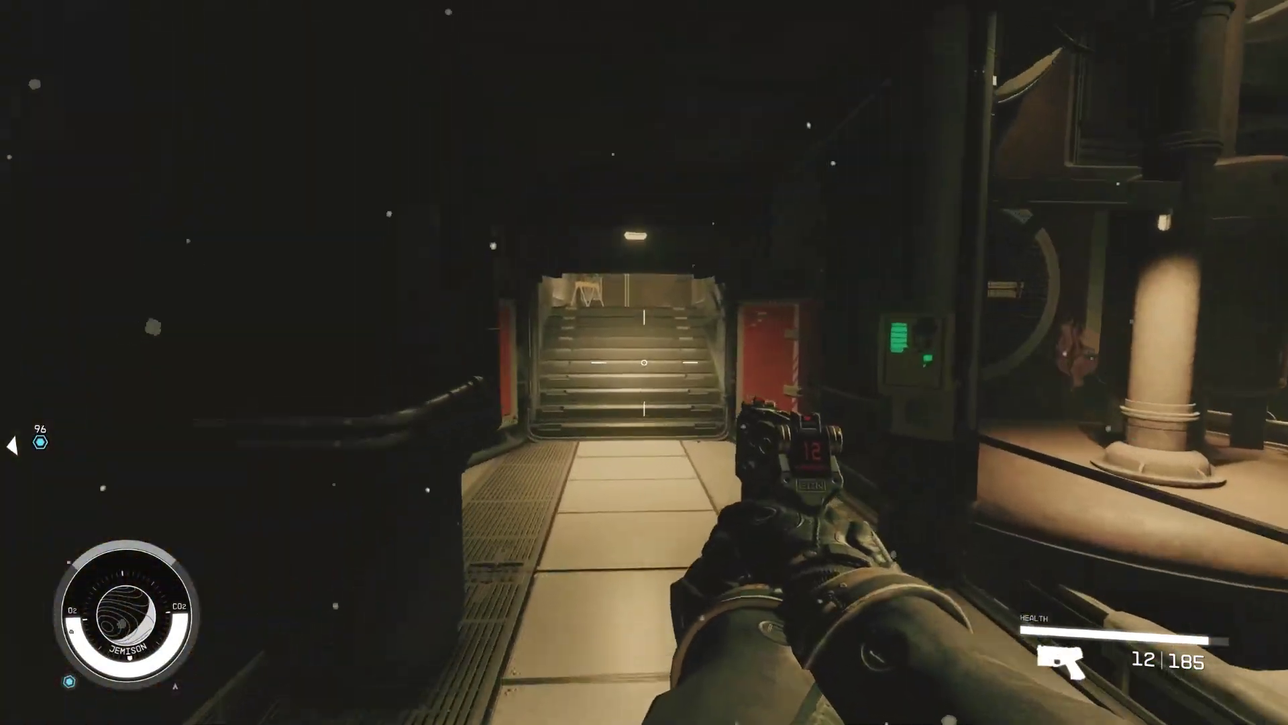
pyautogui.press('w')
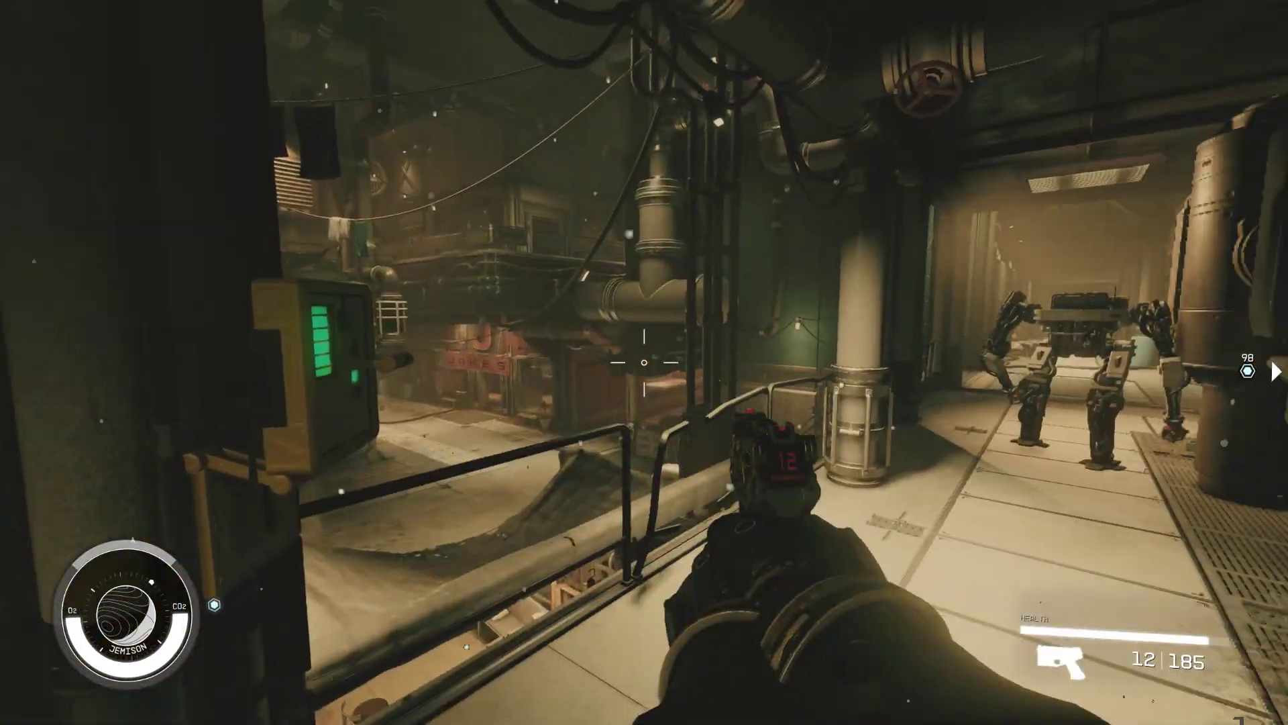
pyautogui.press('w')
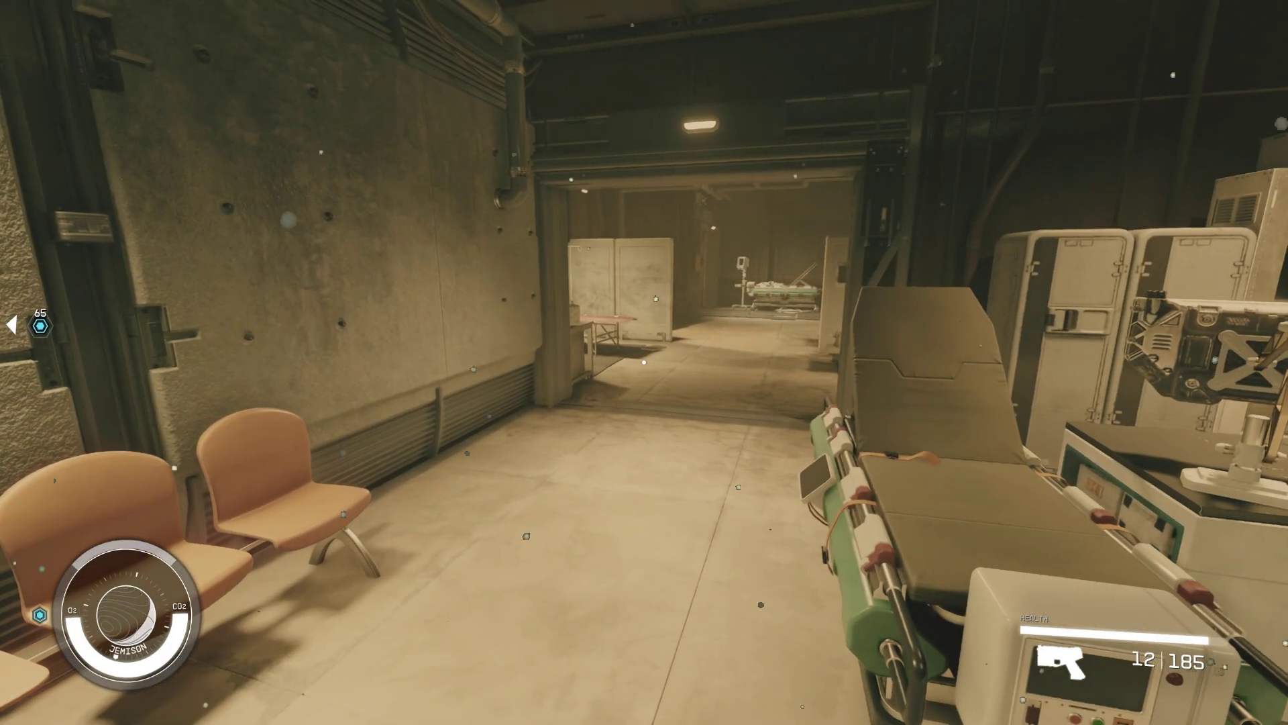
pyautogui.press('Tab')
pyautogui.click(1123, 127)
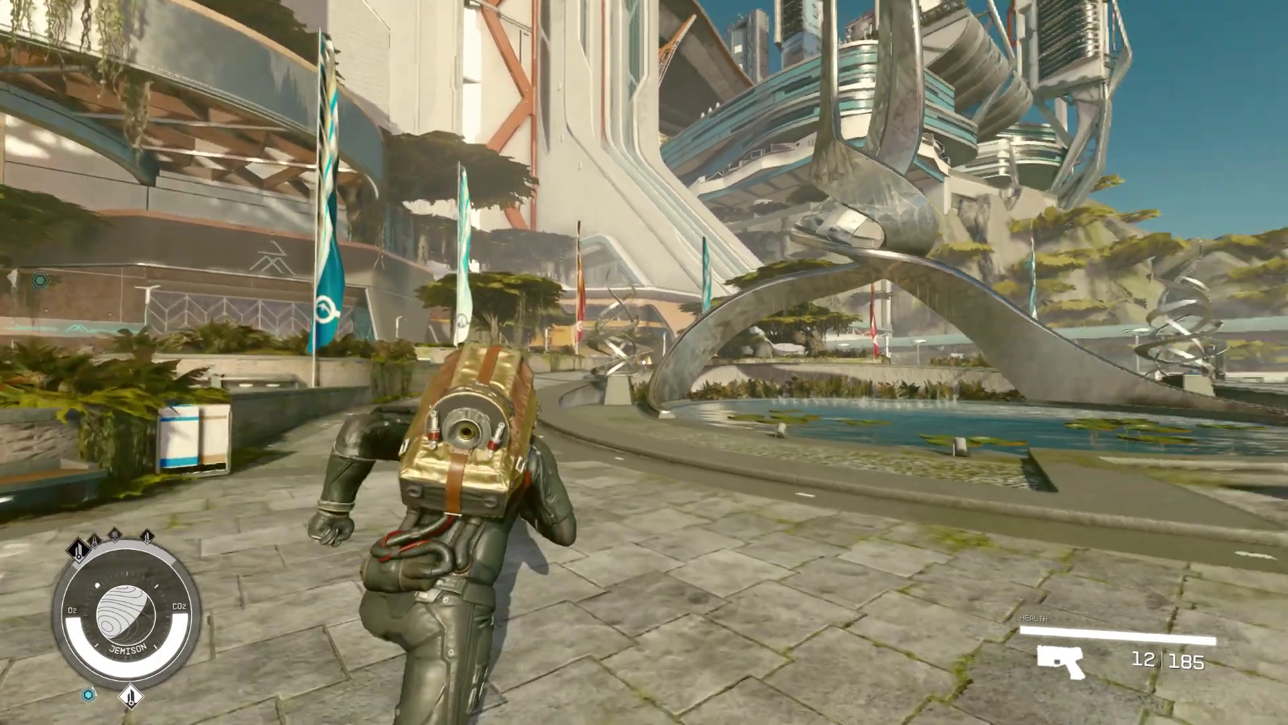
pyautogui.press('v')
pyautogui.press('v')
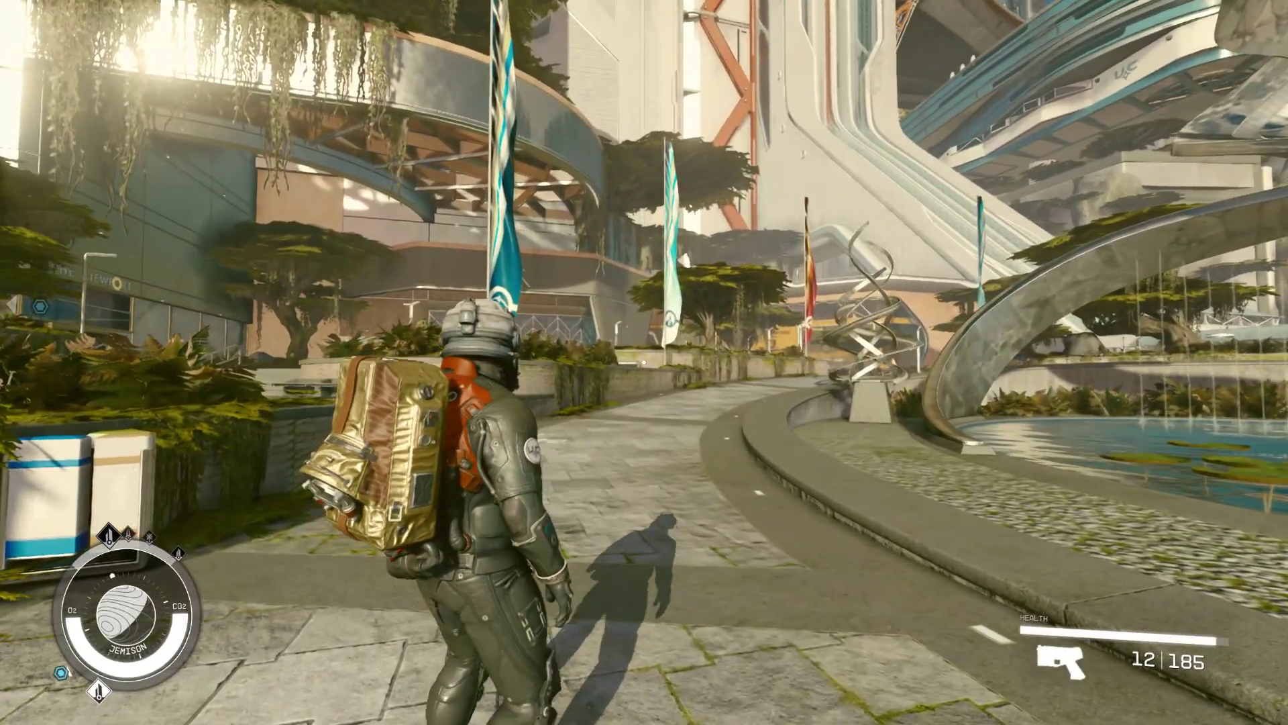
pyautogui.press('v')
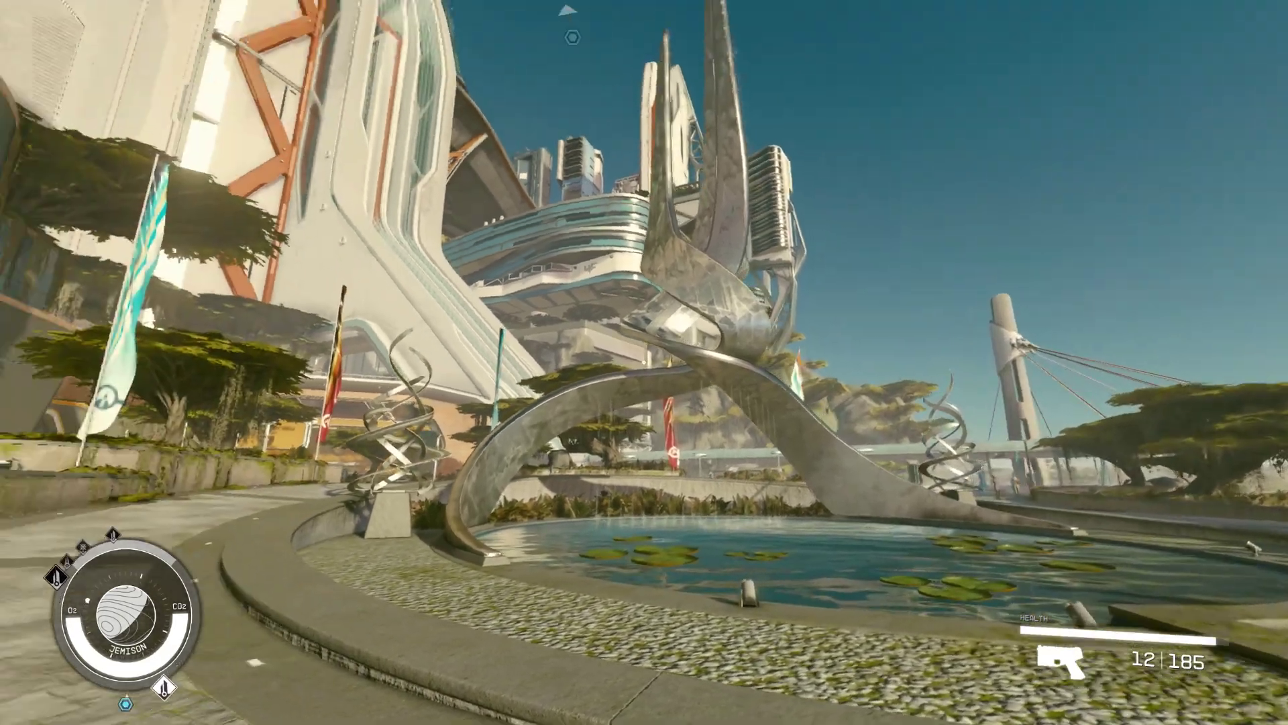
pyautogui.press('w')
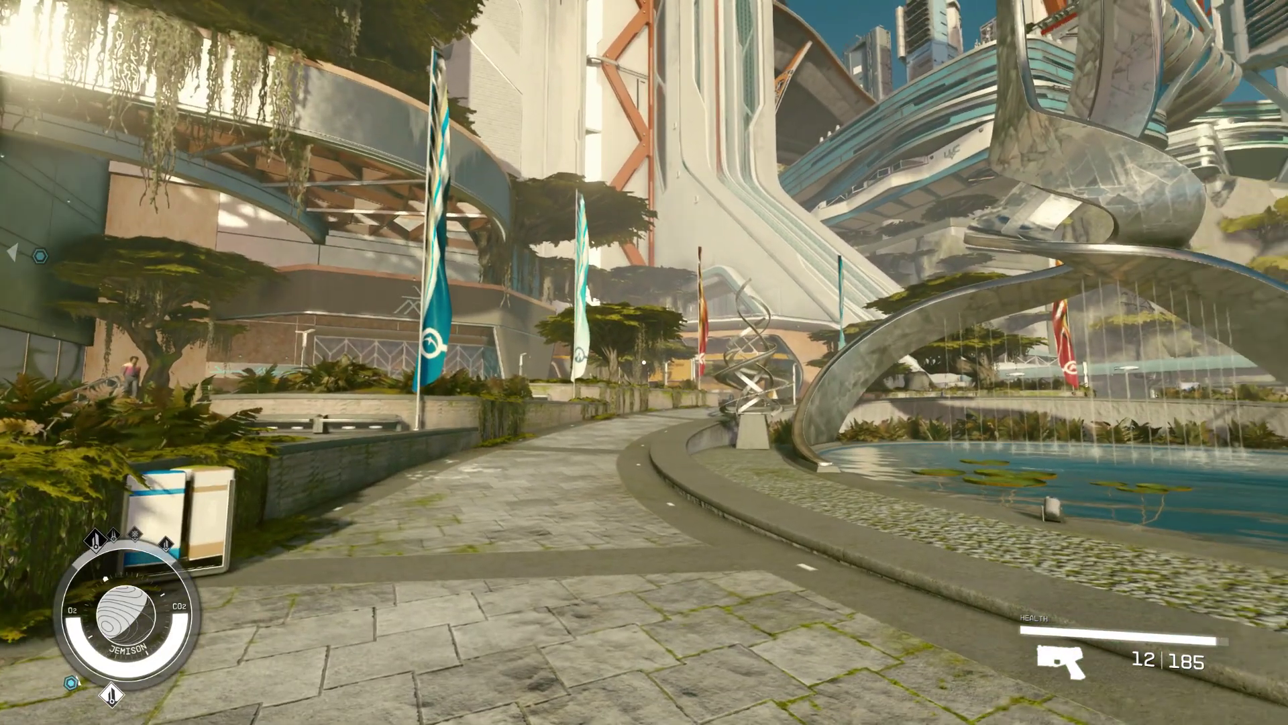
pyautogui.press('w')
pyautogui.press('f')
pyautogui.press('f')
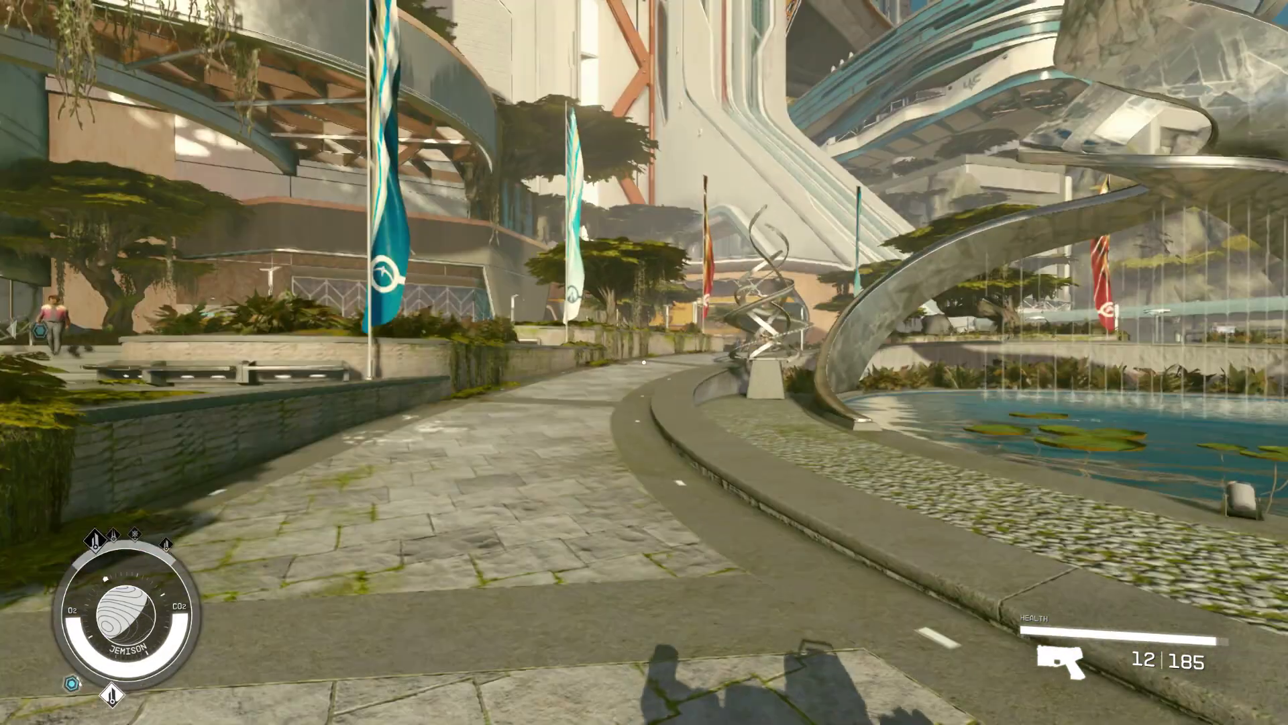
pyautogui.press('f')
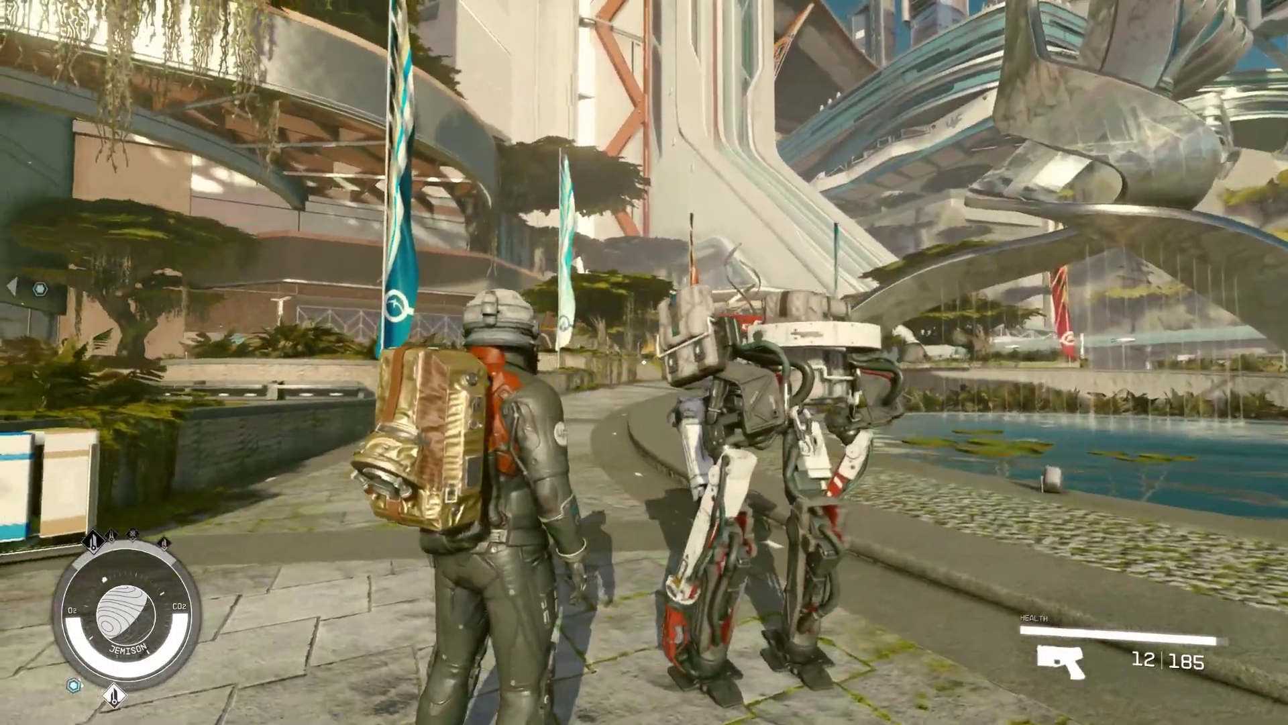
pyautogui.press('q')
pyautogui.press('w')
pyautogui.press('q')
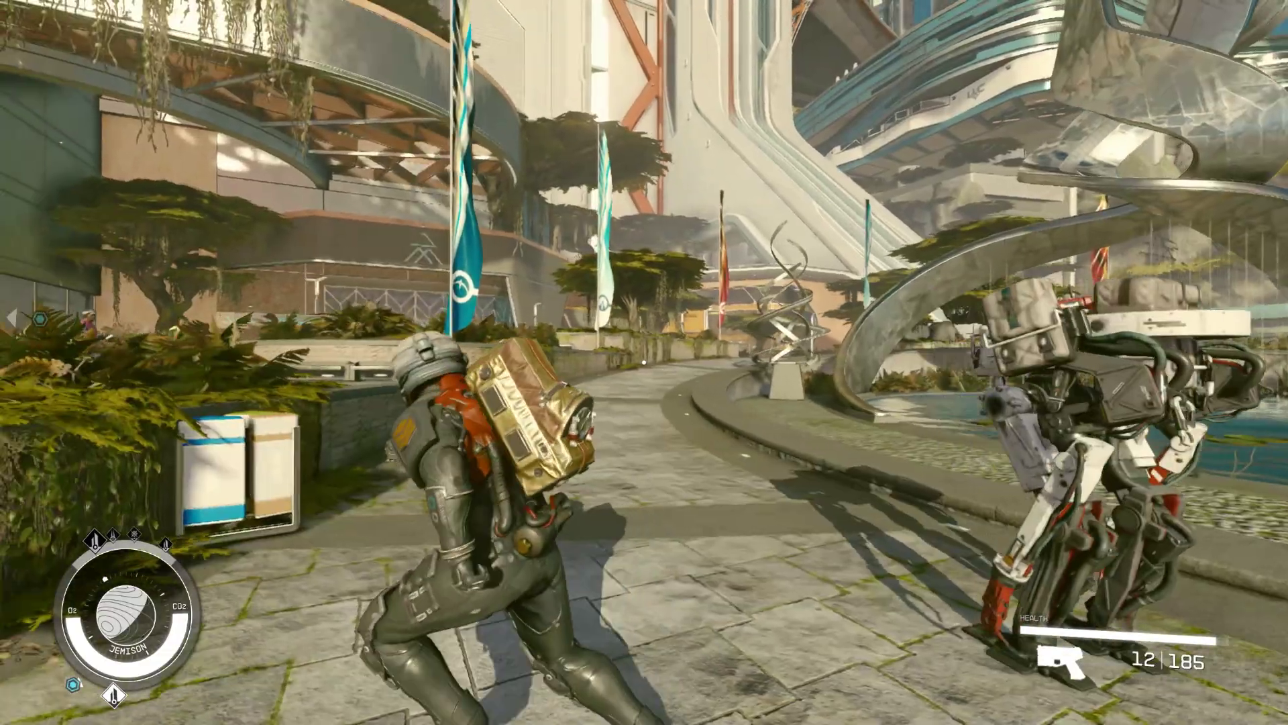
pyautogui.press('w')
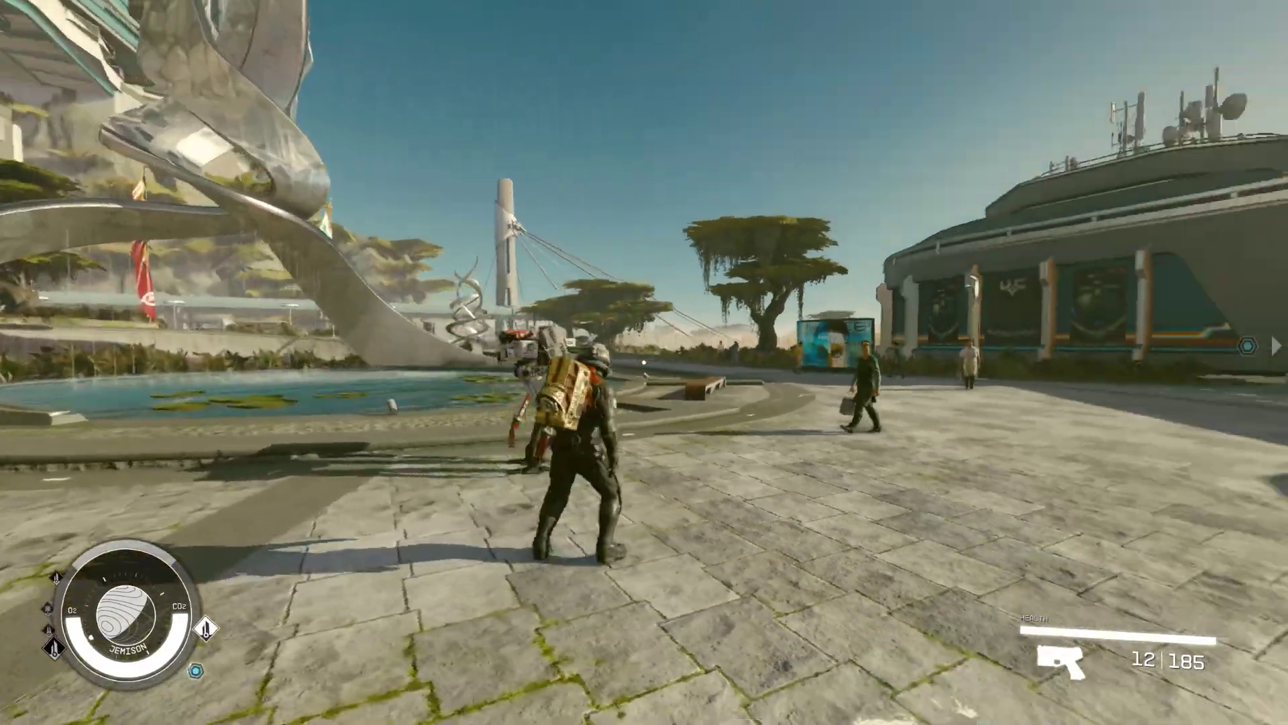
pyautogui.press('w')
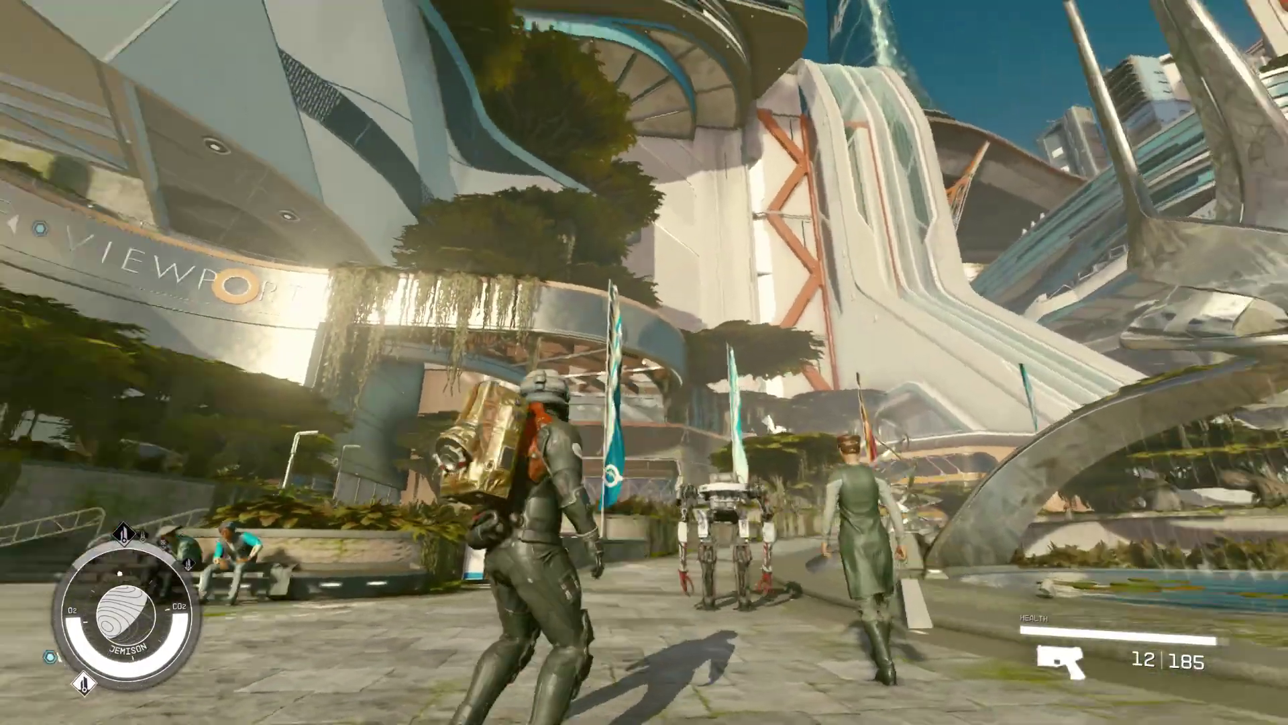
pyautogui.press('w')
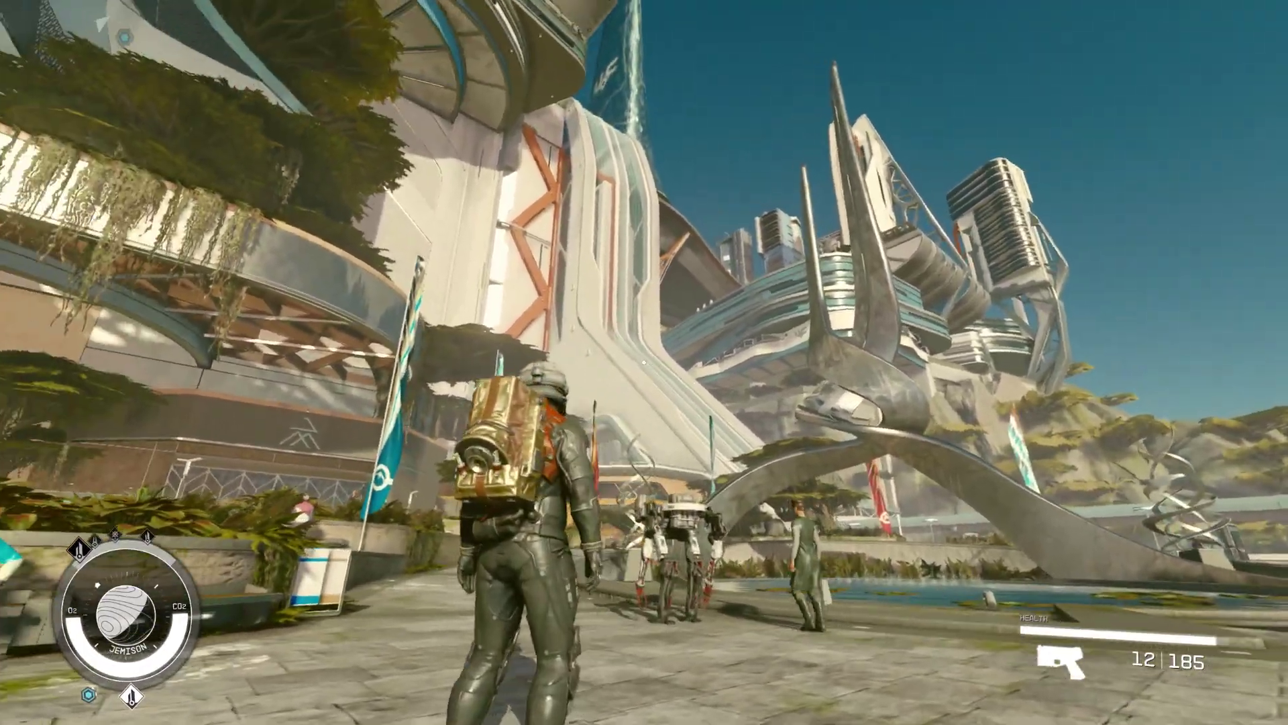
pyautogui.press('w')
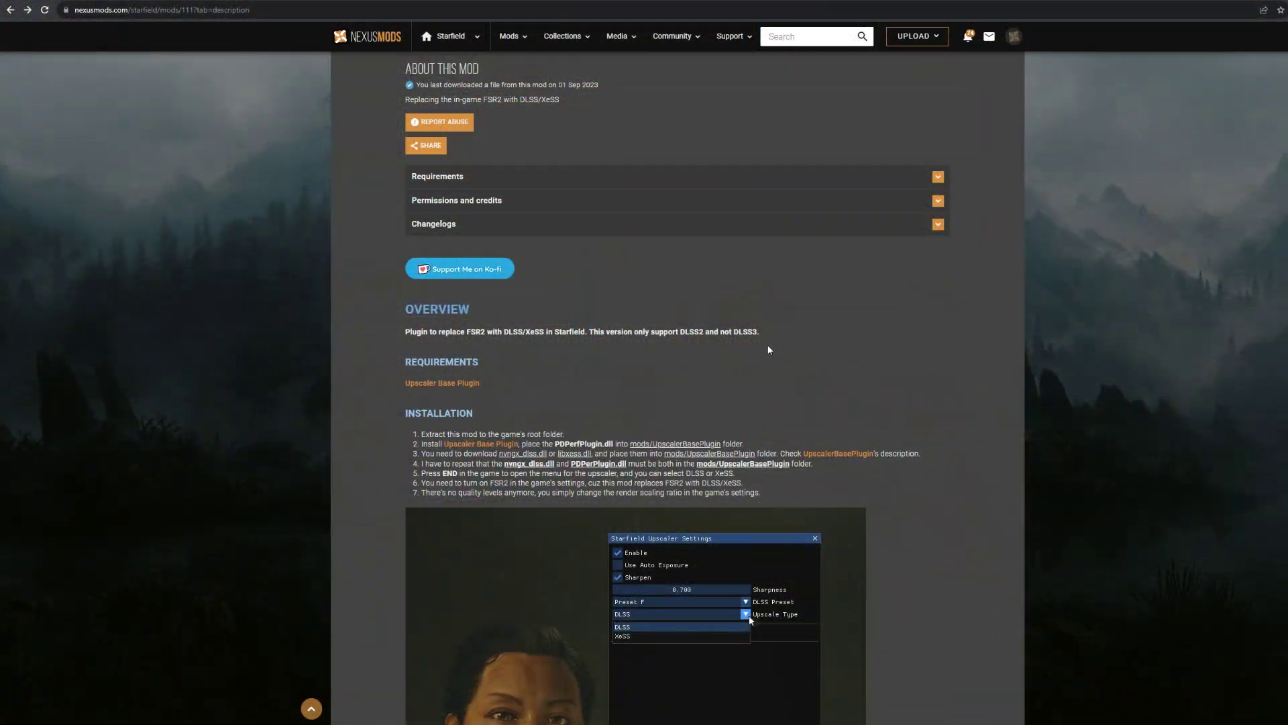
# Review the Starfield upscaler mod's description on Nexus Mods, and check the UpscalerBasePlugin's main files and description.
pyautogui.scroll(2, 401, 385)
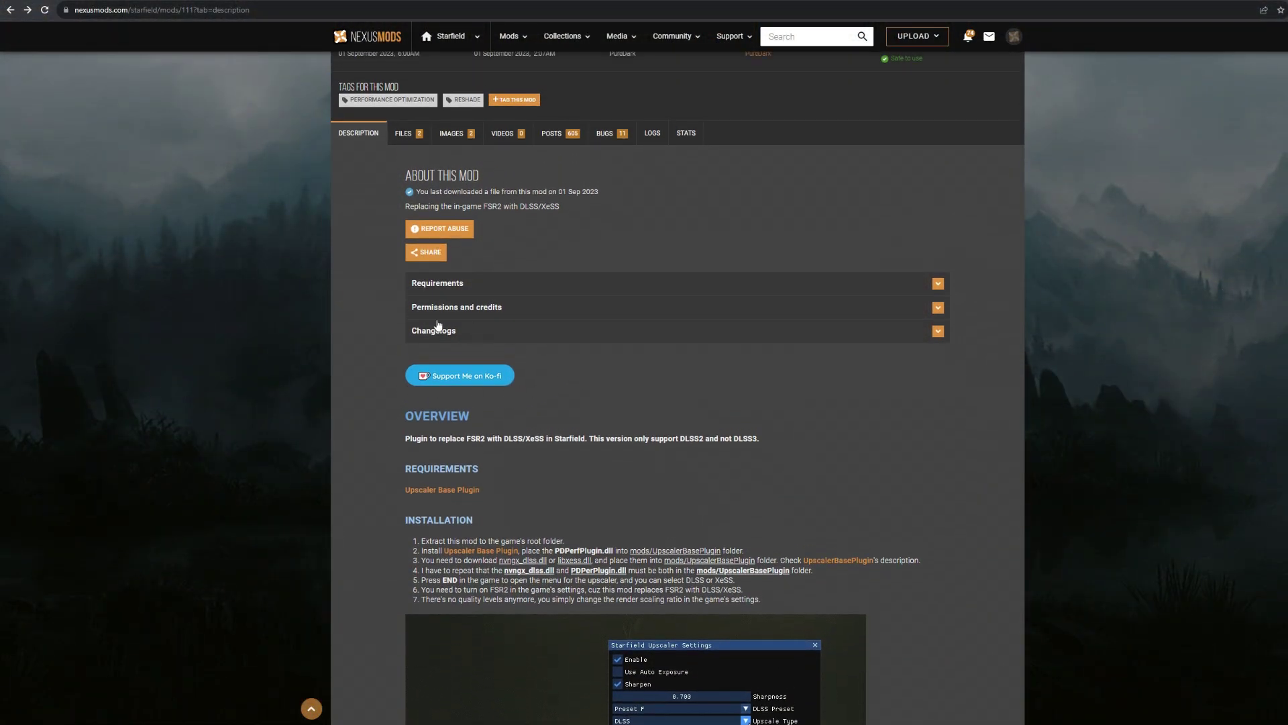
pyautogui.scroll(-1, 577, 423)
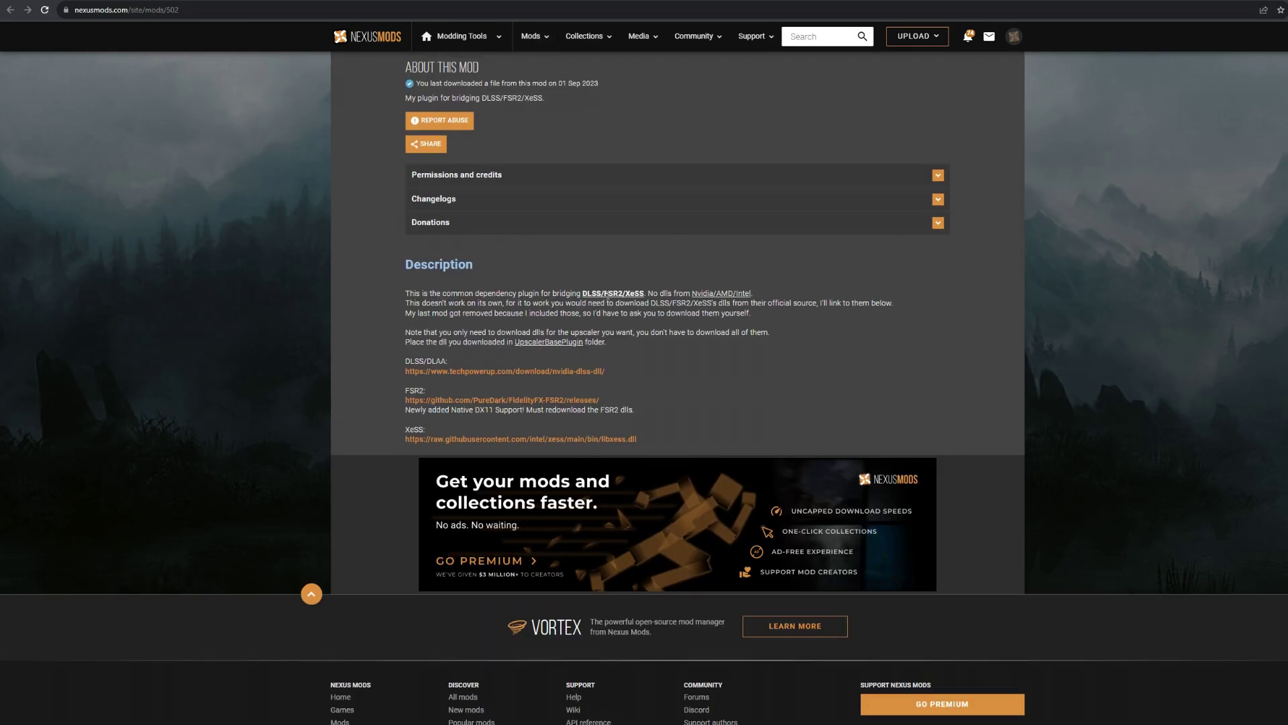
pyautogui.scroll(2, 470, 251)
pyautogui.click(408, 180)
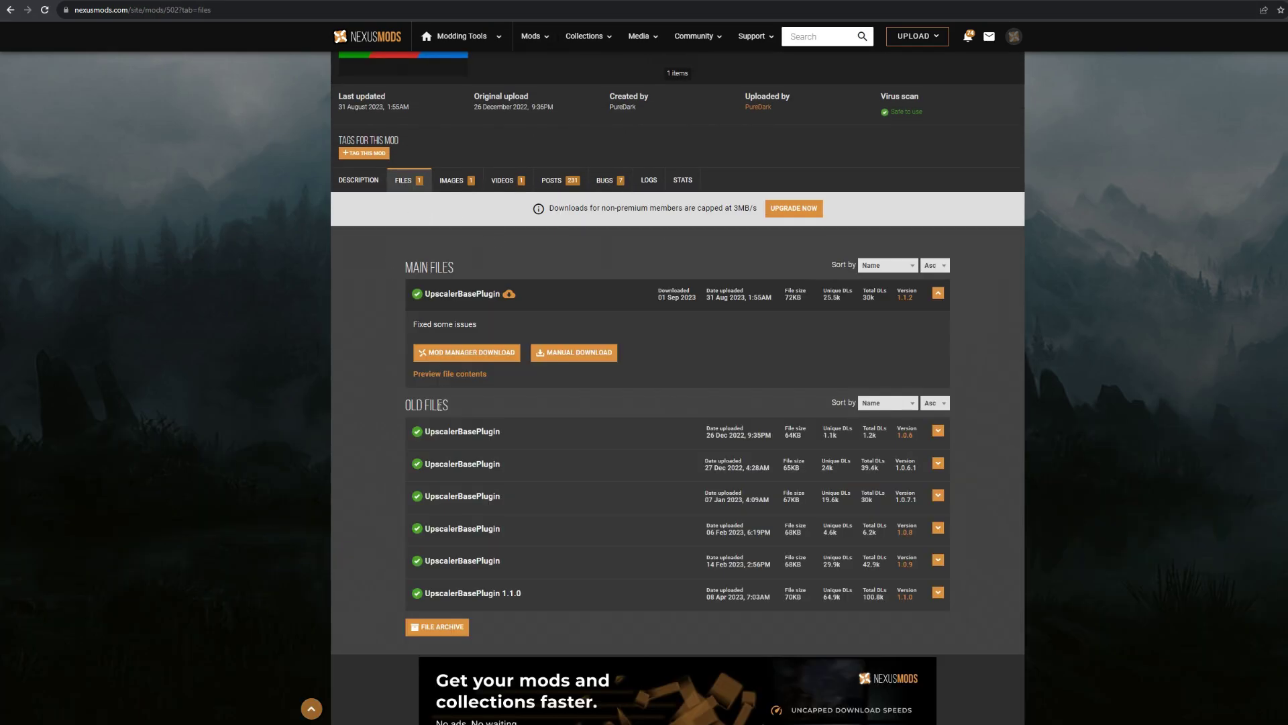
pyautogui.click(363, 180)
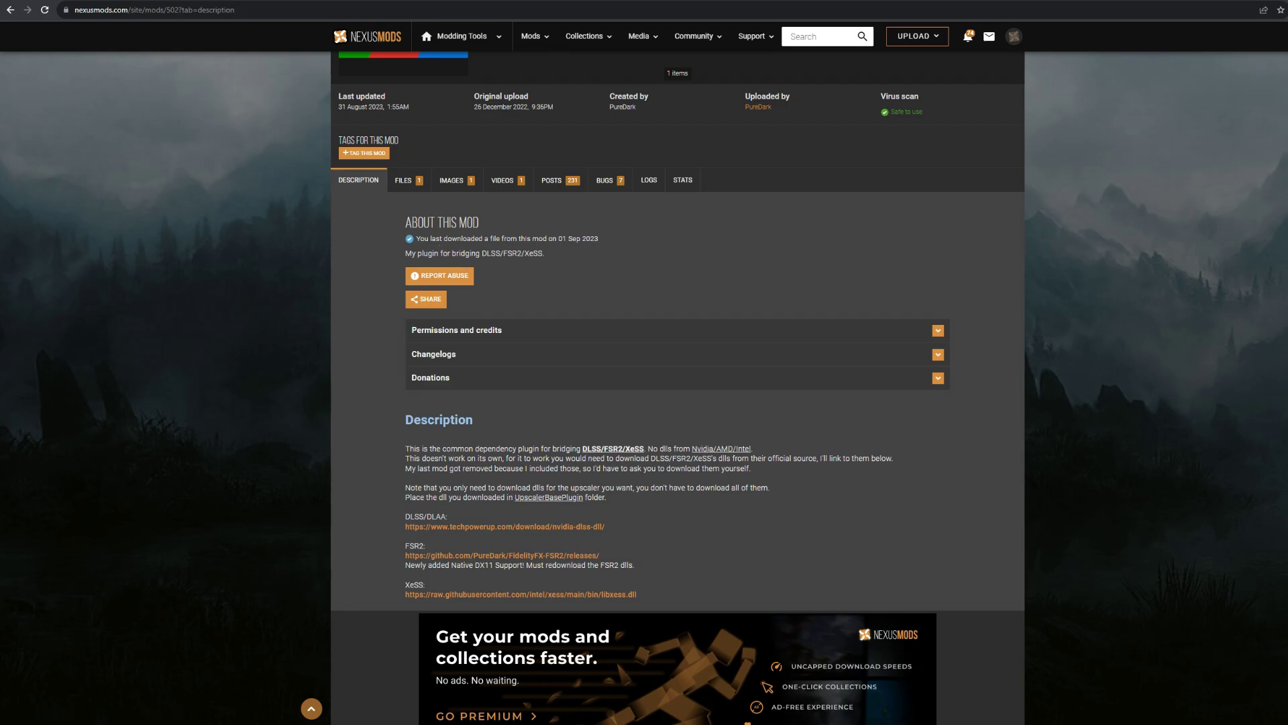
# Return to the Starfield upscaler mod page and read its installation steps and notes.
pyautogui.hotkey('alt', 'Left')
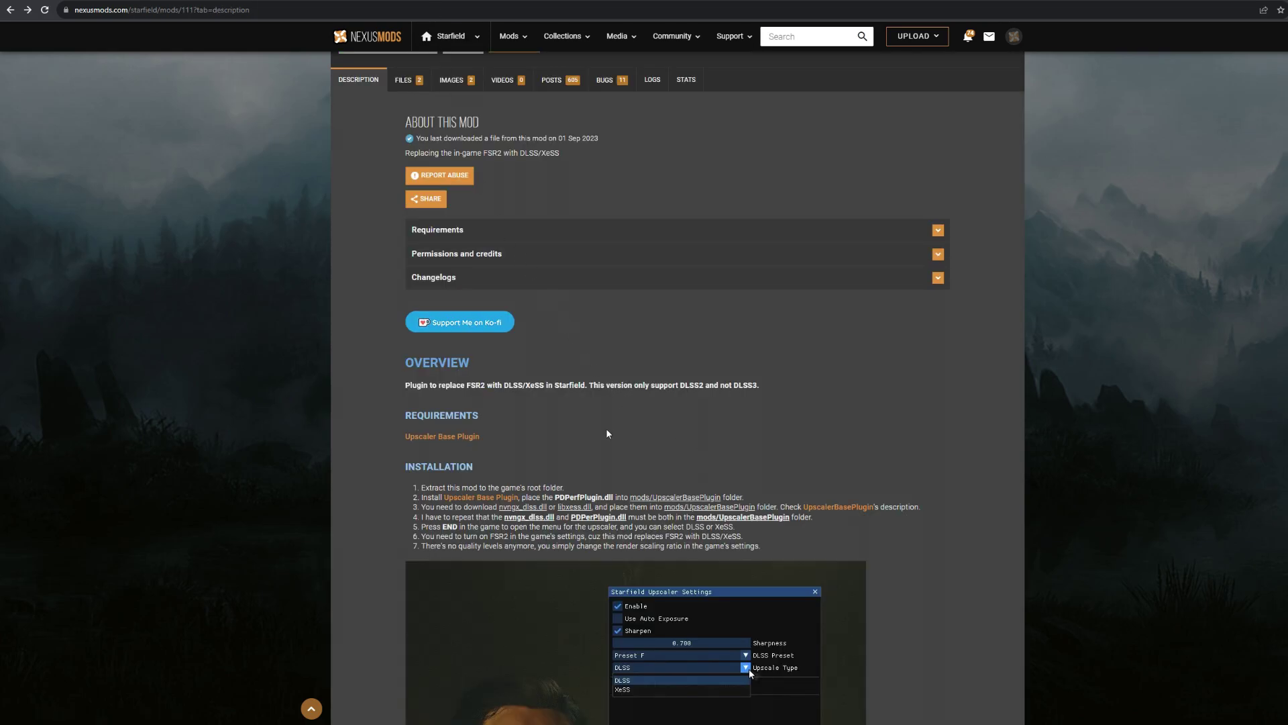
pyautogui.scroll(-5, 607, 430)
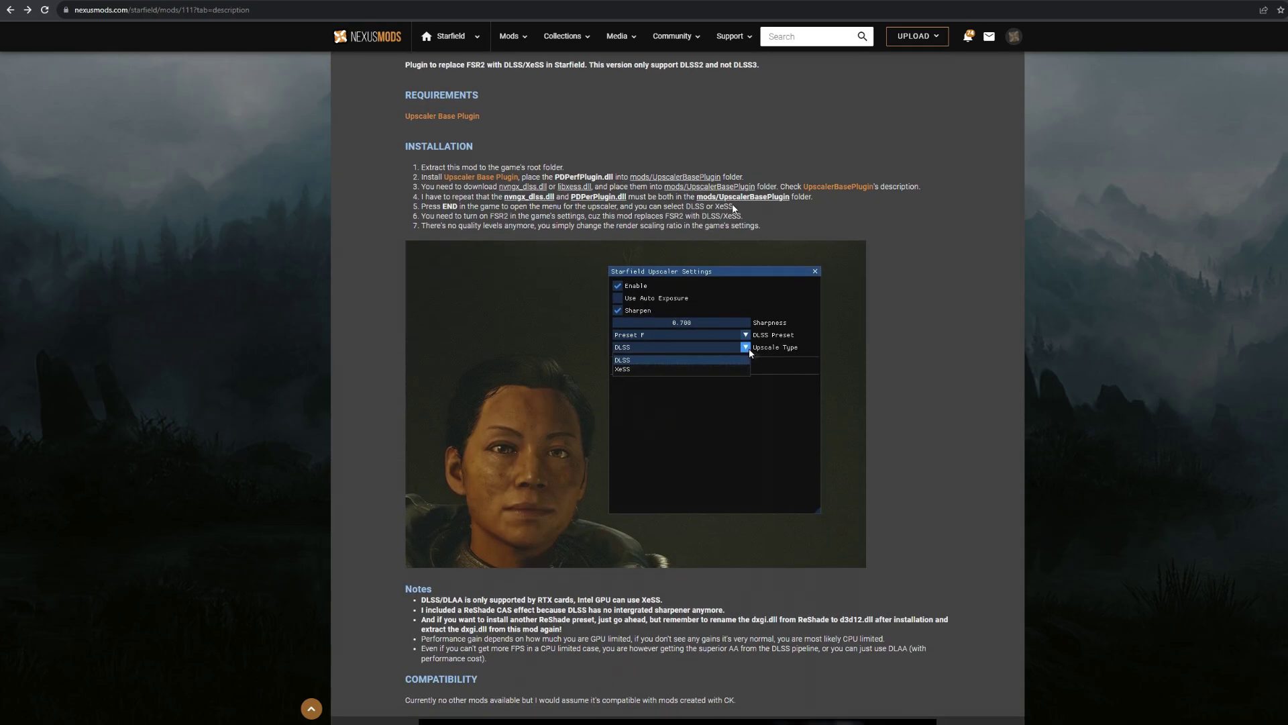
pyautogui.scroll(-3, 733, 208)
pyautogui.scroll(10, 722, 376)
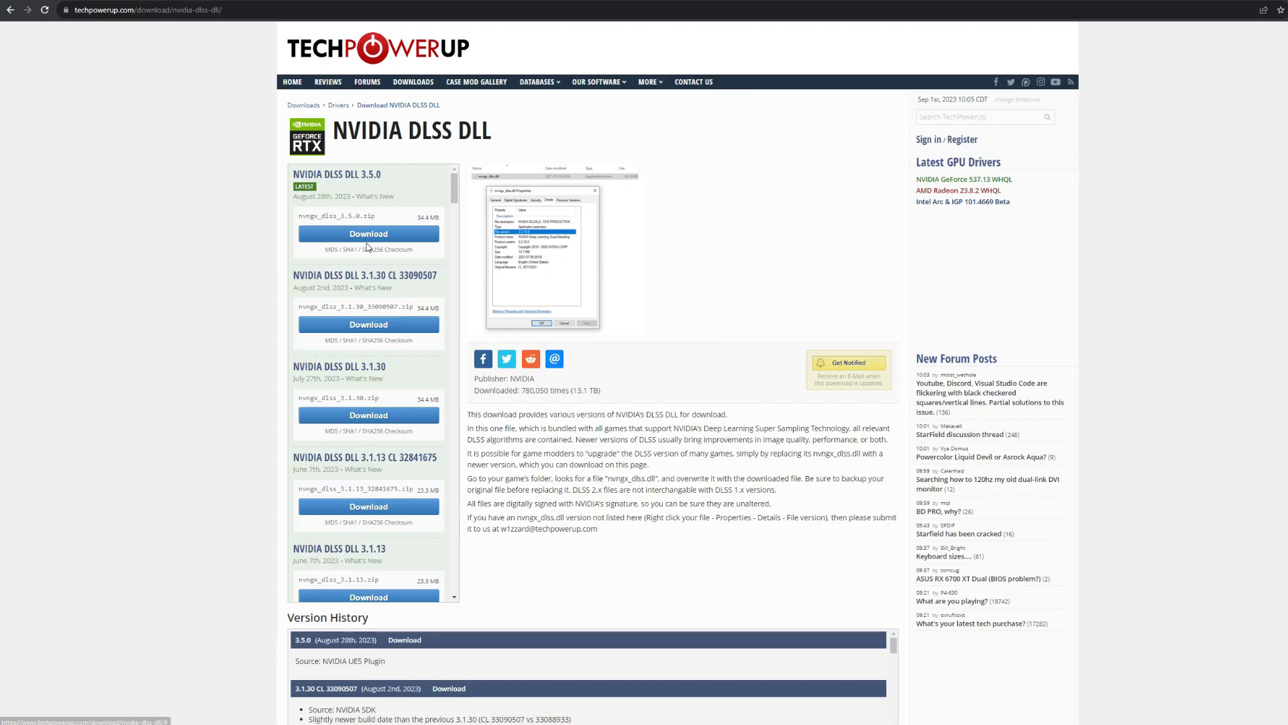
# Browse the NVIDIA DLSS DLL versions on TechPowerUp, highlight the 2.5.1 entry and return to the newest release.
pyautogui.scroll(-2, 368, 247)
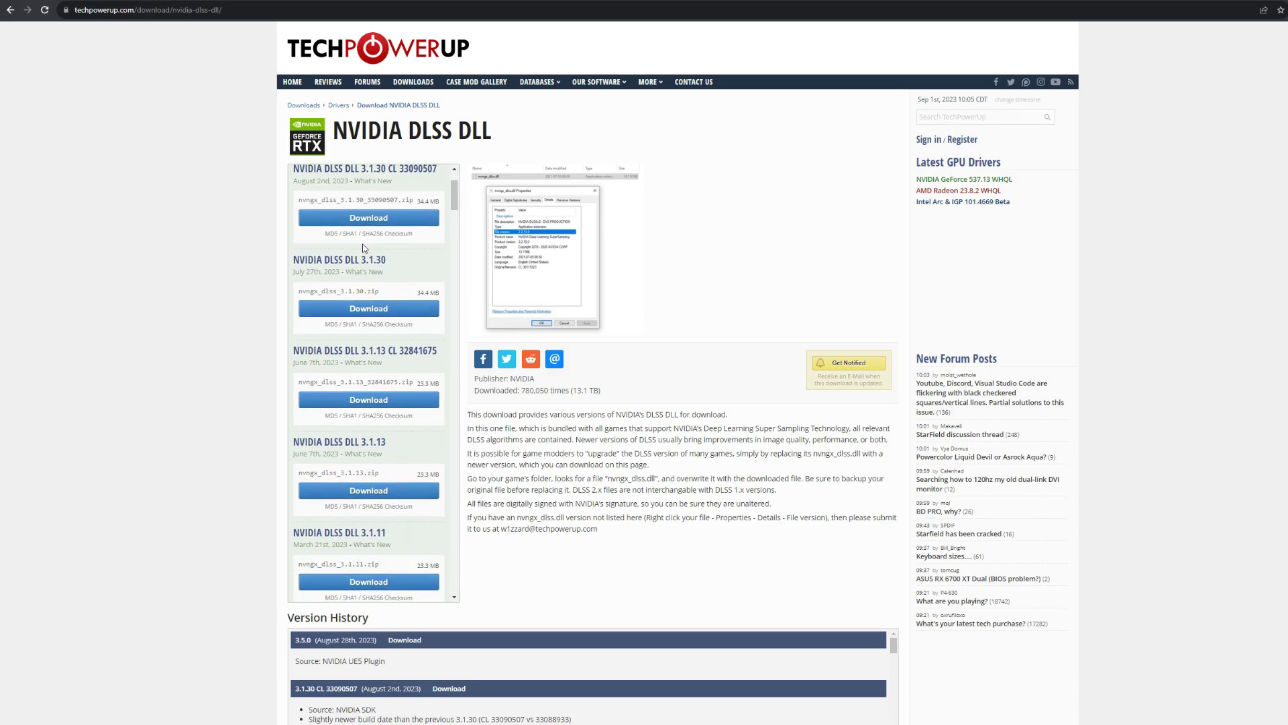
pyautogui.scroll(-6, 363, 247)
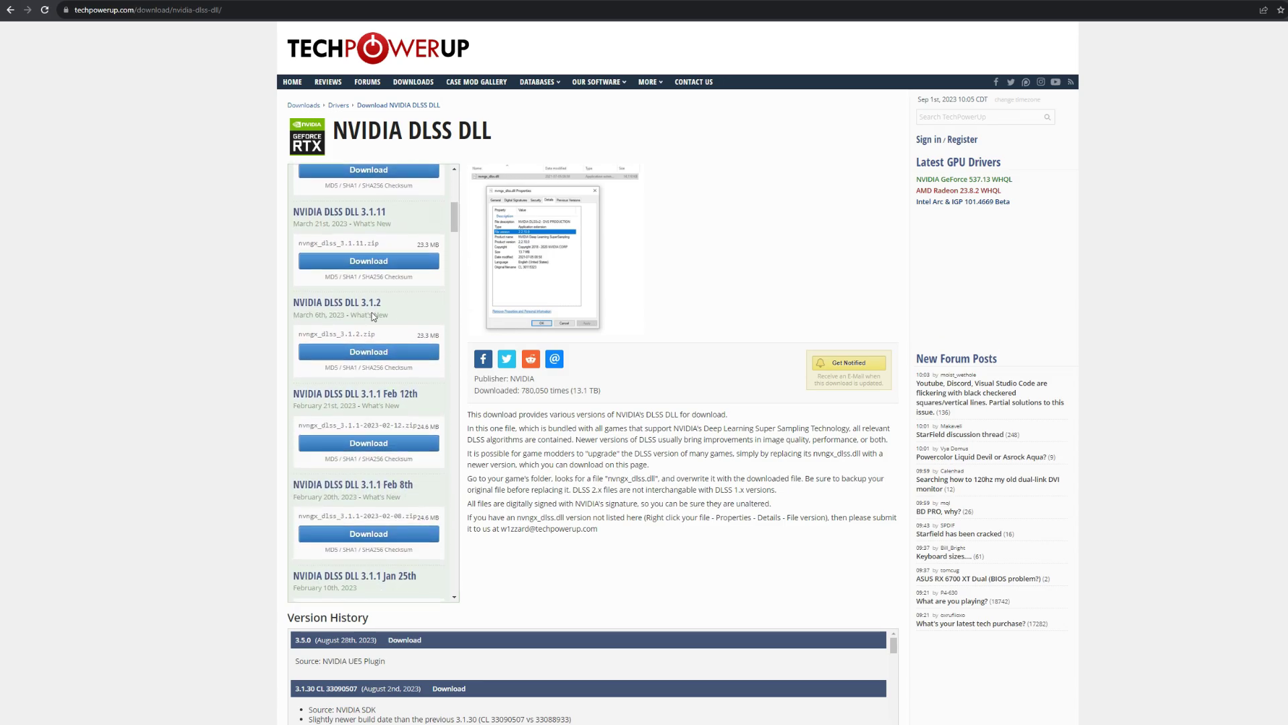
pyautogui.scroll(-5, 373, 316)
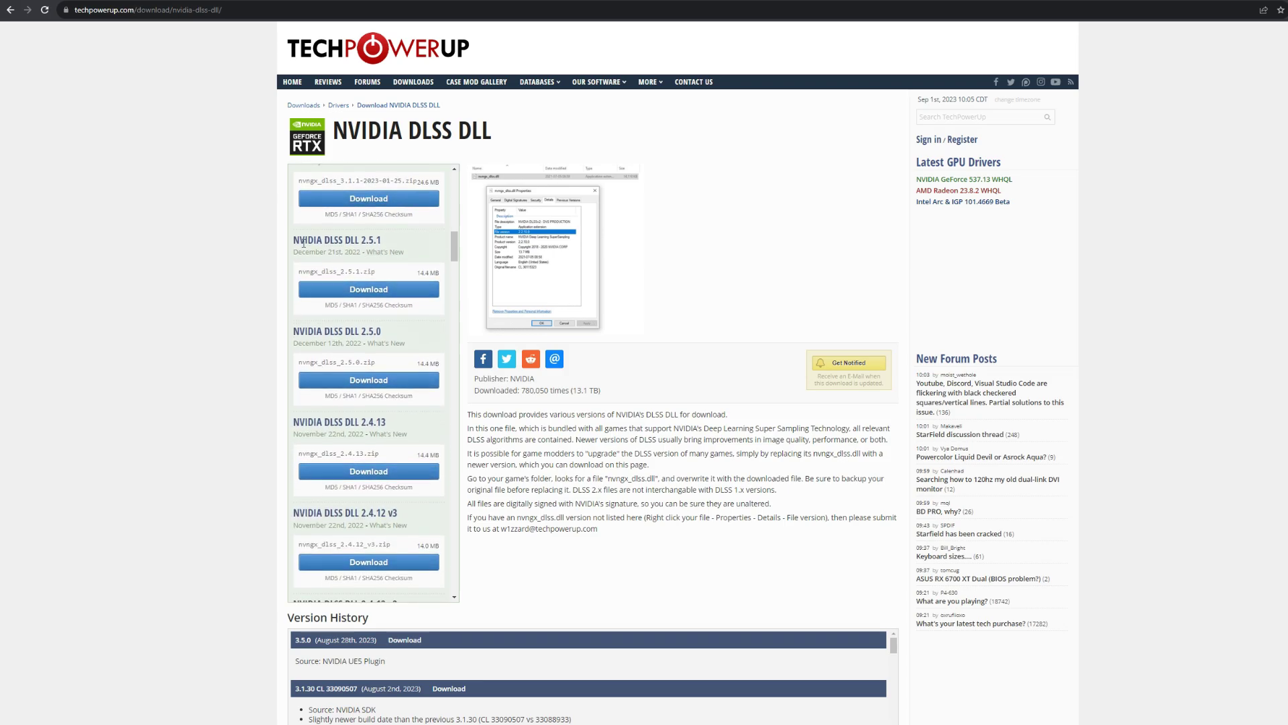
pyautogui.moveTo(338, 240); pyautogui.dragTo(389, 242)
pyautogui.scroll(6, 381, 238)
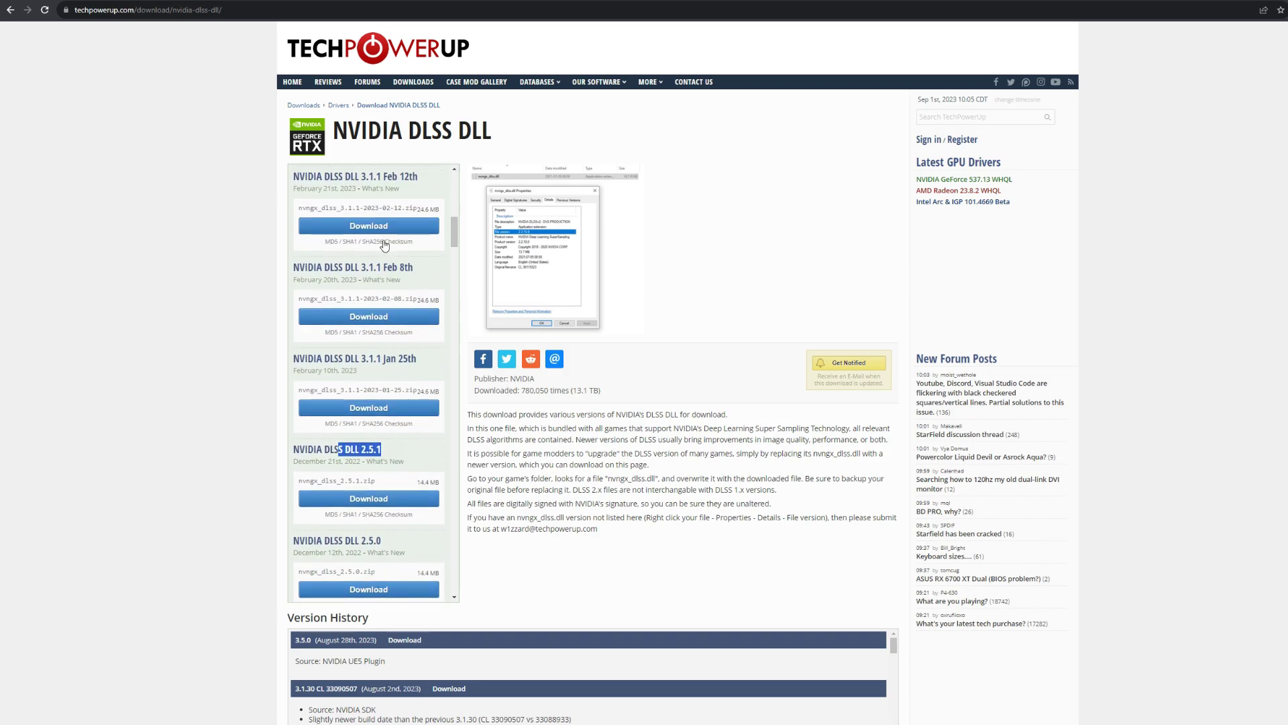
pyautogui.scroll(4, 381, 239)
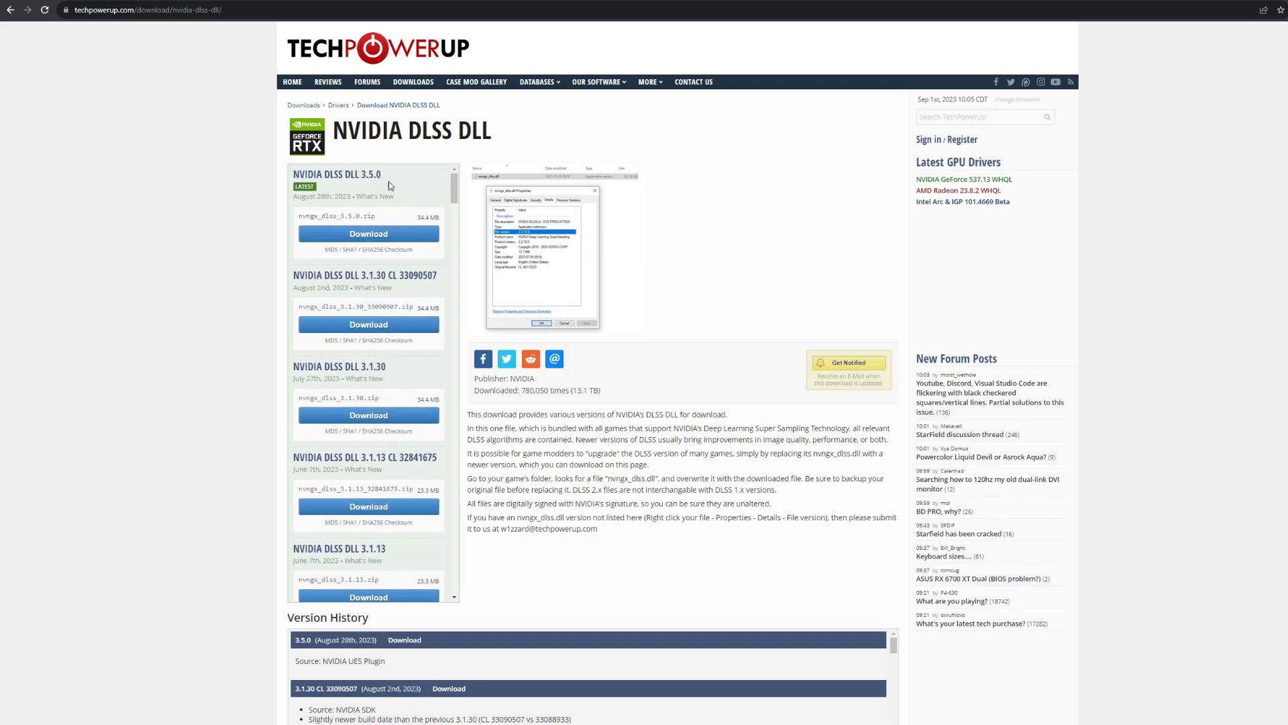
# Revisit the UpscalerBasePlugin and Starfield upscaler mod pages to check the XeSS DLL link and installation requirements.
pyautogui.hotkey('ctrl', 'shift', 'Tab')
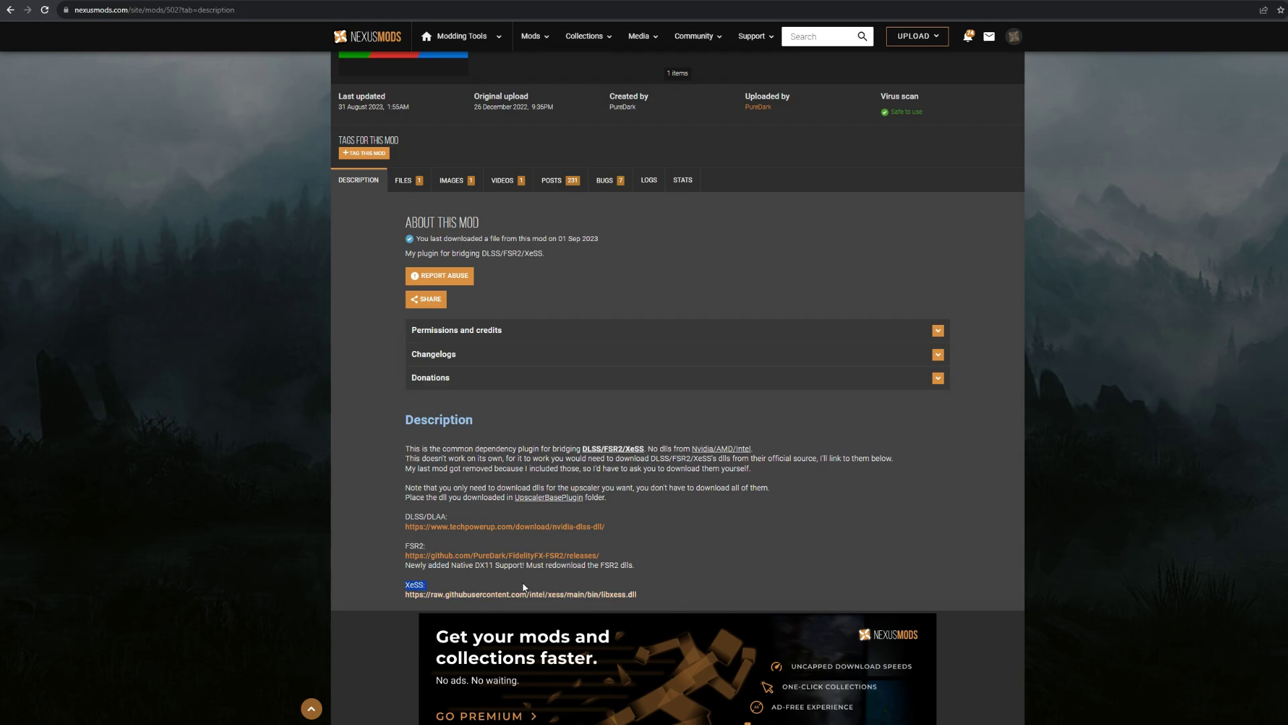
pyautogui.hotkey('alt', 'Left')
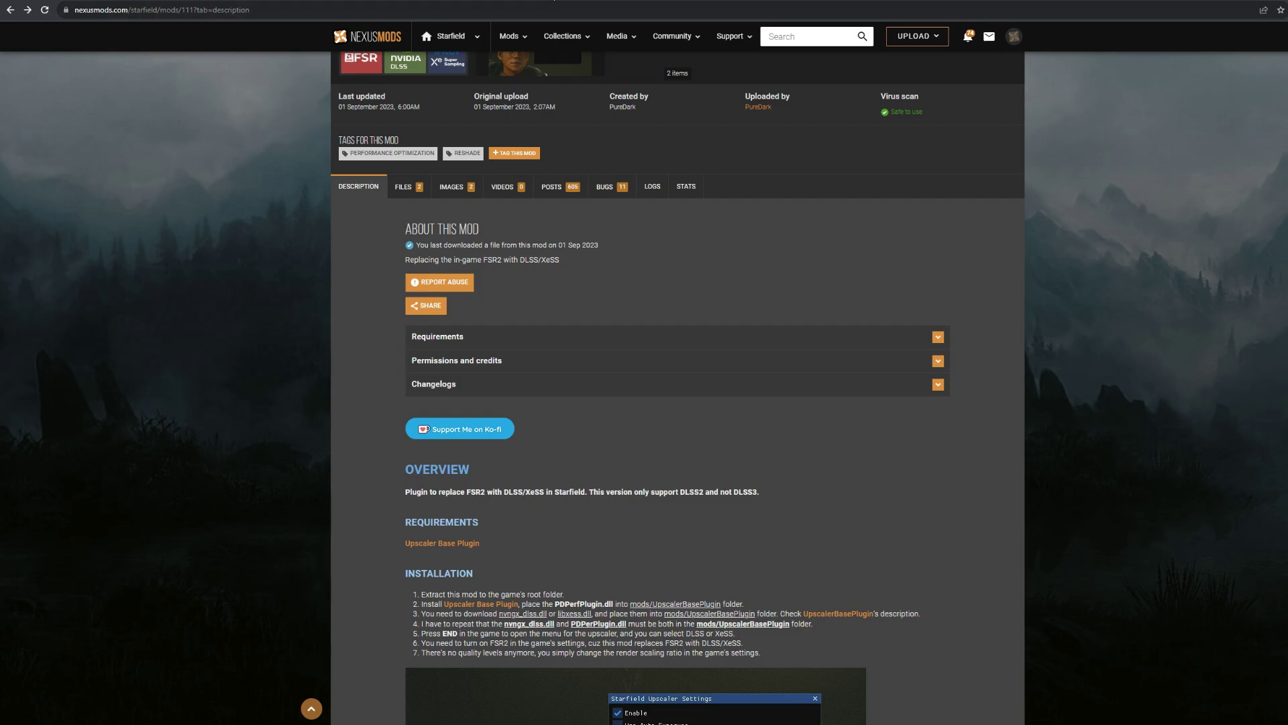
pyautogui.hotkey('ctrl', 'Tab')
pyautogui.hotkey('ctrl', 'Tab')
pyautogui.hotkey('ctrl', 'Tab')
pyautogui.hotkey('ctrl', 'Tab')
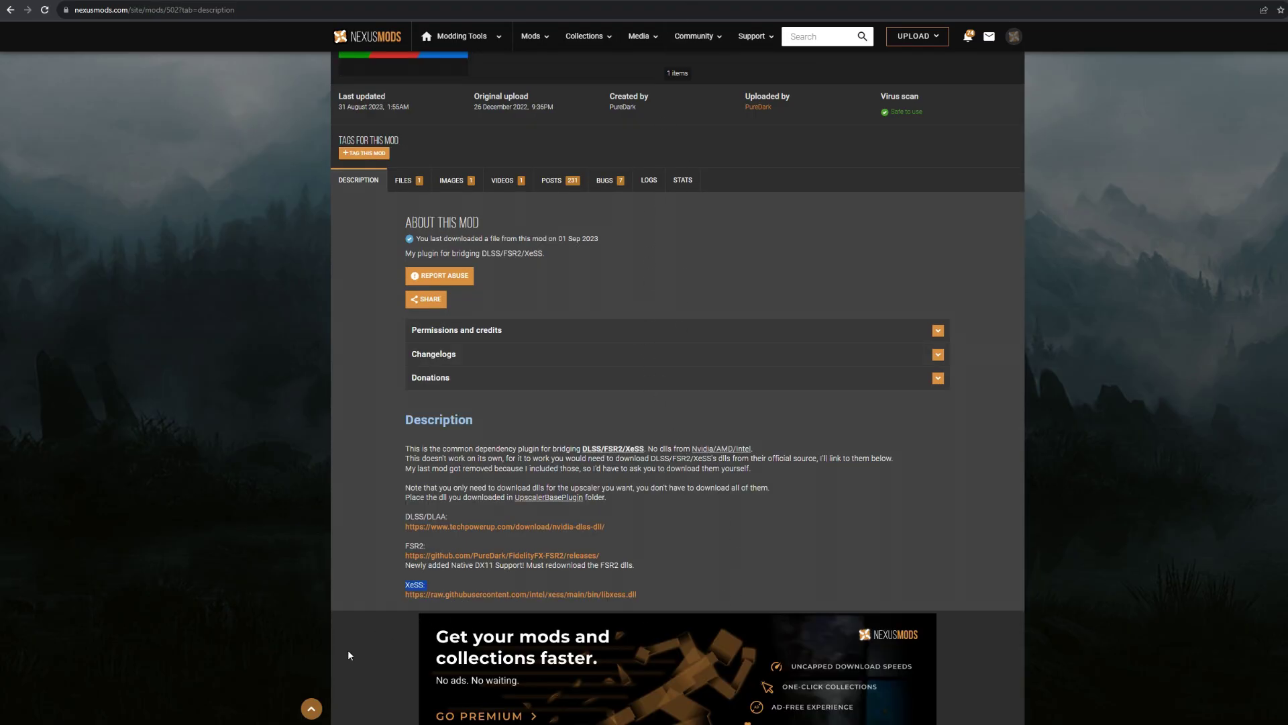
# Bring up the StarfieldUpscaler, UpscalerBasePlugin and nvngx_dlss_2.5.1 archives in WinRAR and stack their windows so each one's files are visible.
pyautogui.click(333, 724)
pyautogui.click(302, 692)
pyautogui.click(333, 723)
pyautogui.click(398, 694)
pyautogui.moveTo(296, 722)
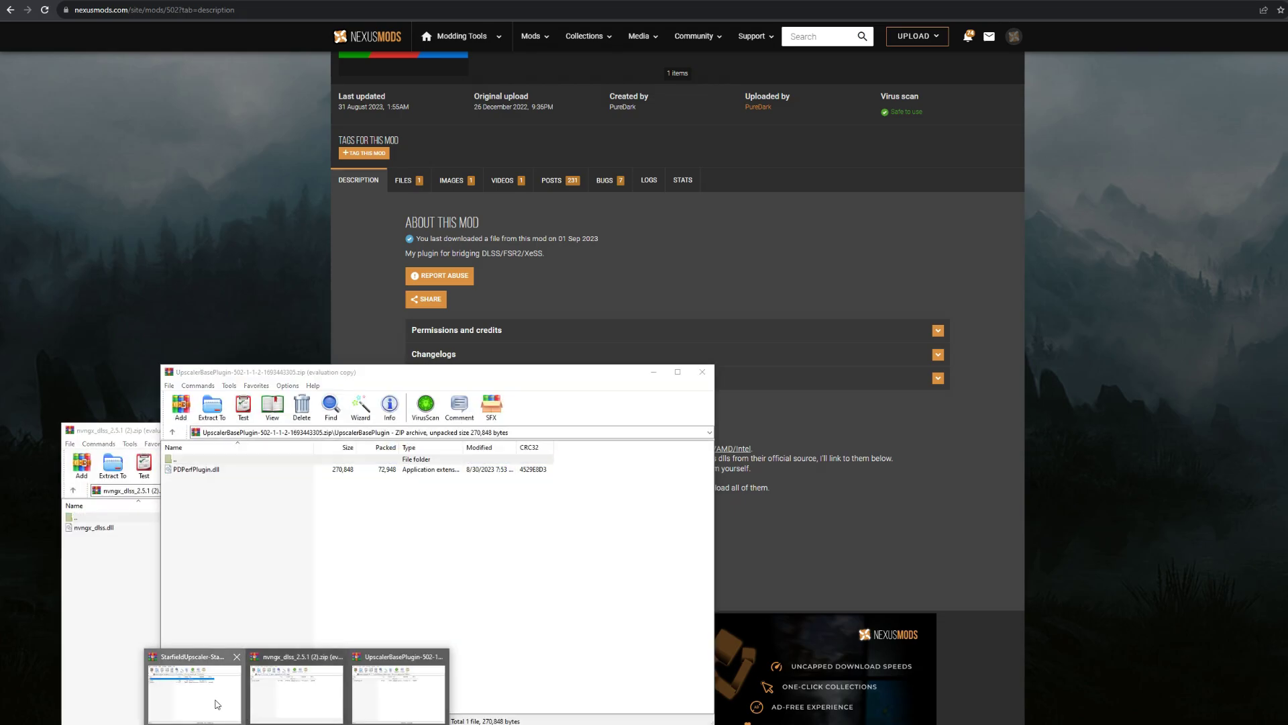
pyautogui.click(194, 695)
pyautogui.moveTo(634, 231); pyautogui.dragTo(906, 221)
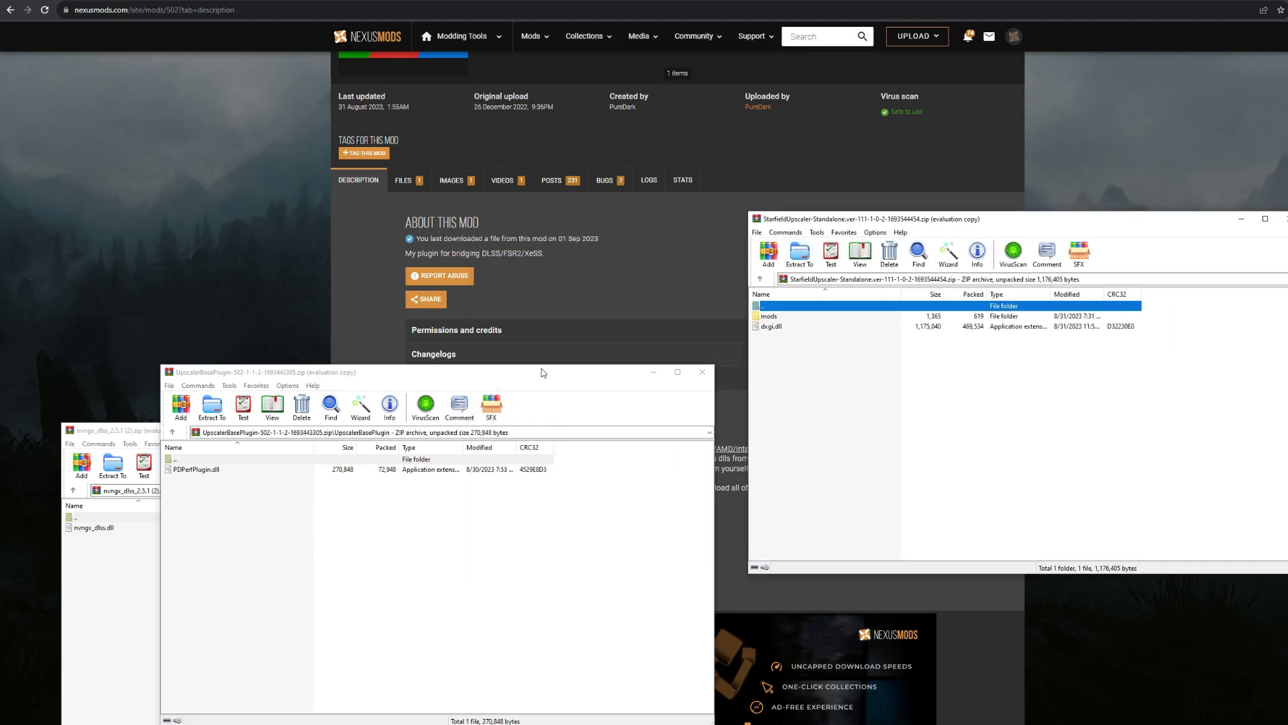
pyautogui.moveTo(543, 372); pyautogui.dragTo(1099, 365)
pyautogui.moveTo(412, 433); pyautogui.dragTo(1069, 510)
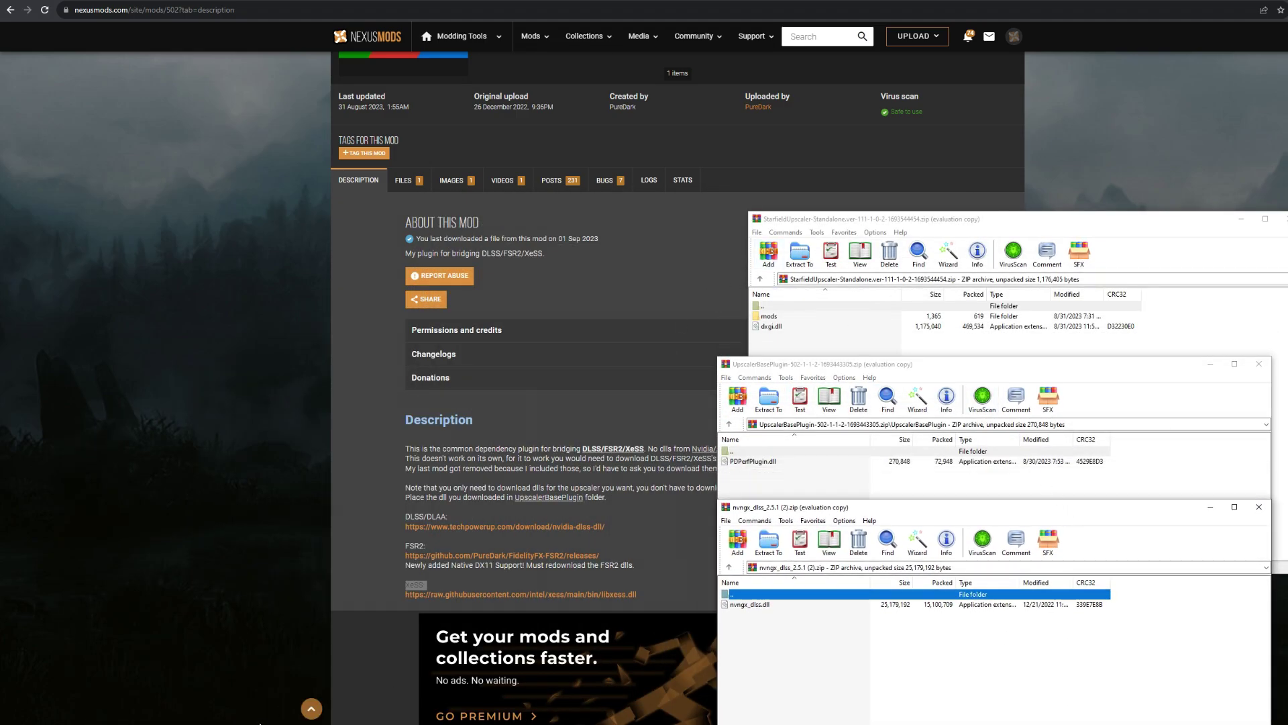
# Bring up the game's root folder, SteamLibrary\steamapps\common\Starfield, in File Explorer alongside the archives.
pyautogui.click(243, 724)
pyautogui.click(205, 687)
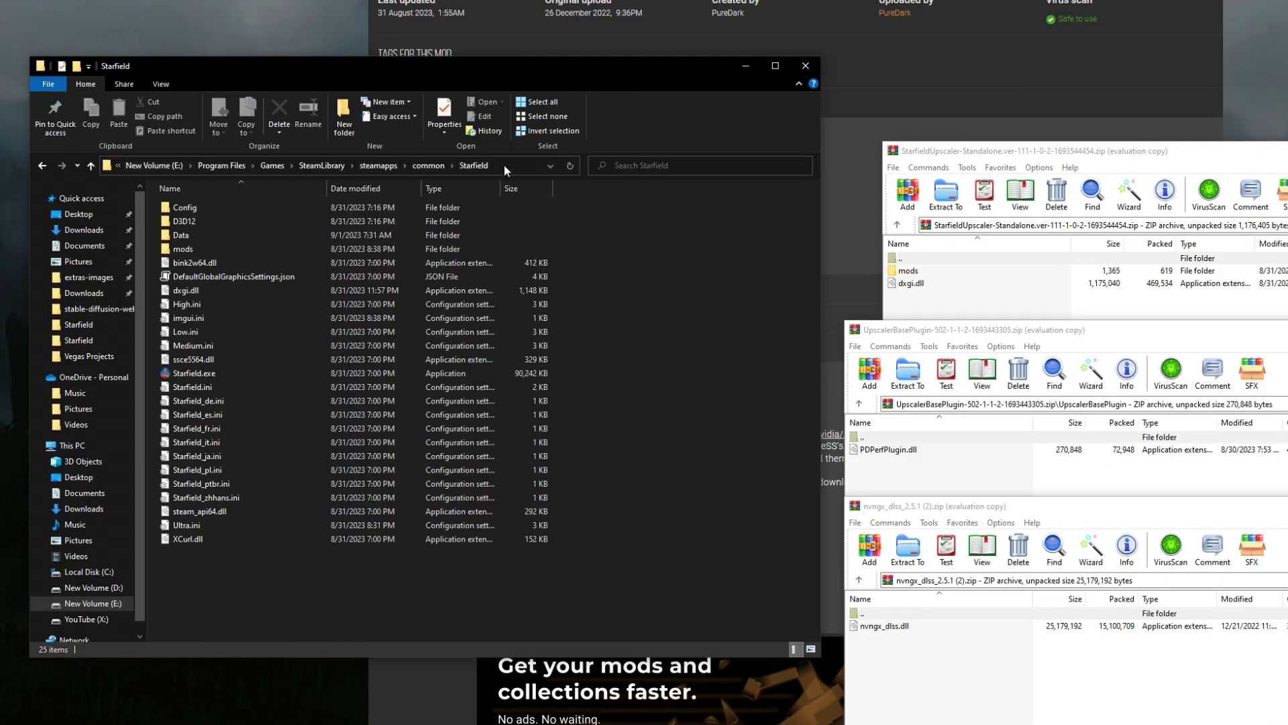
# Check the Starfield root folder's full path, and extract the mods folder and dxgi.dll from the StarfieldUpscaler archive into it.
pyautogui.click(505, 165)
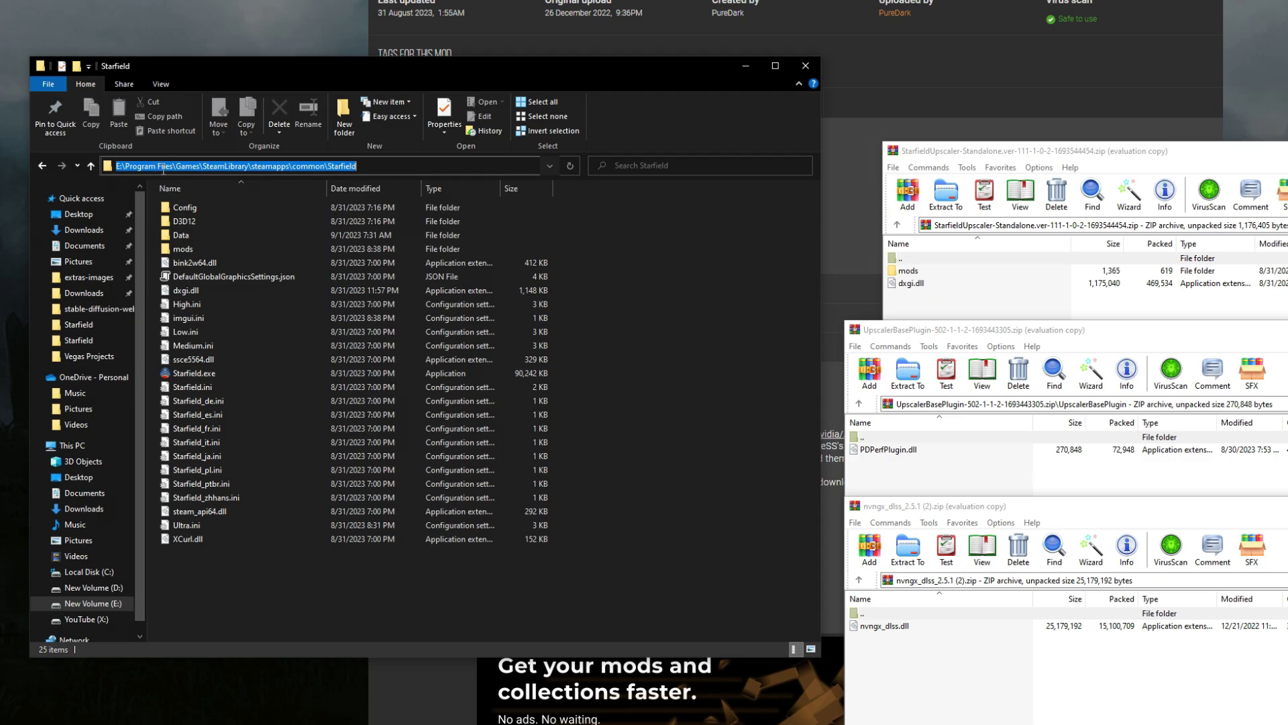
pyautogui.click(393, 165)
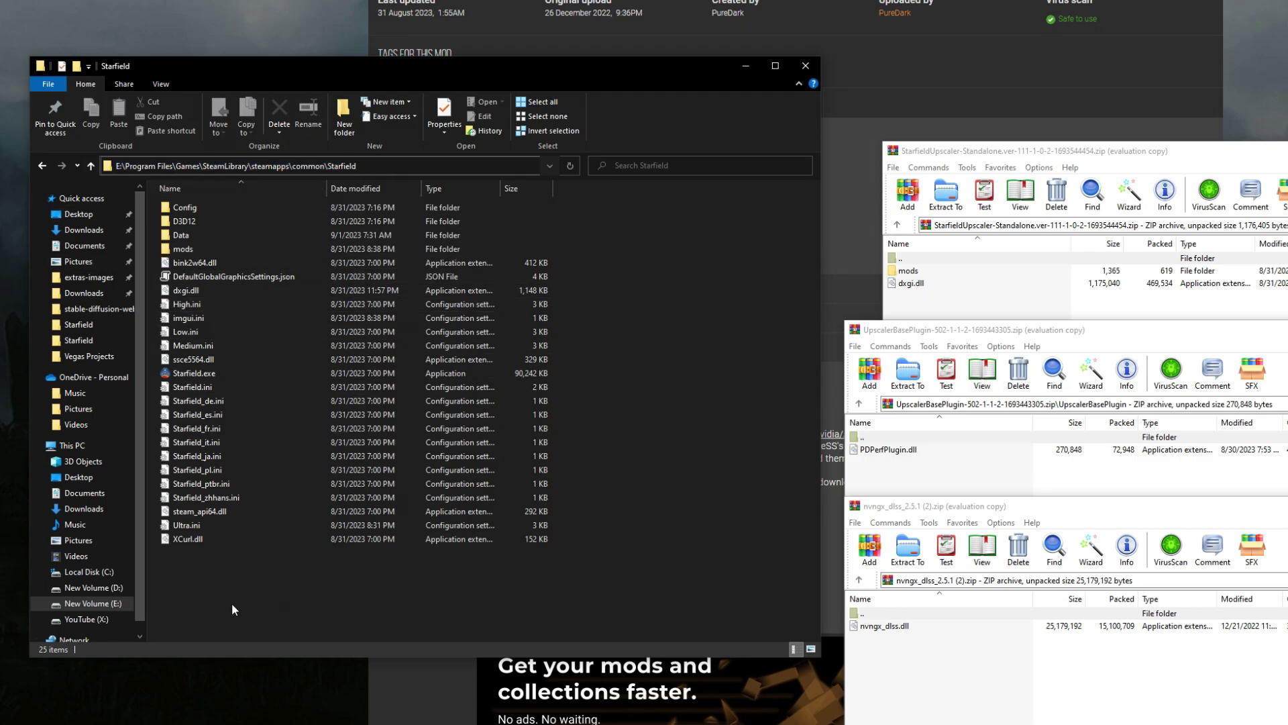
pyautogui.click(933, 299)
pyautogui.moveTo(933, 300); pyautogui.dragTo(919, 272)
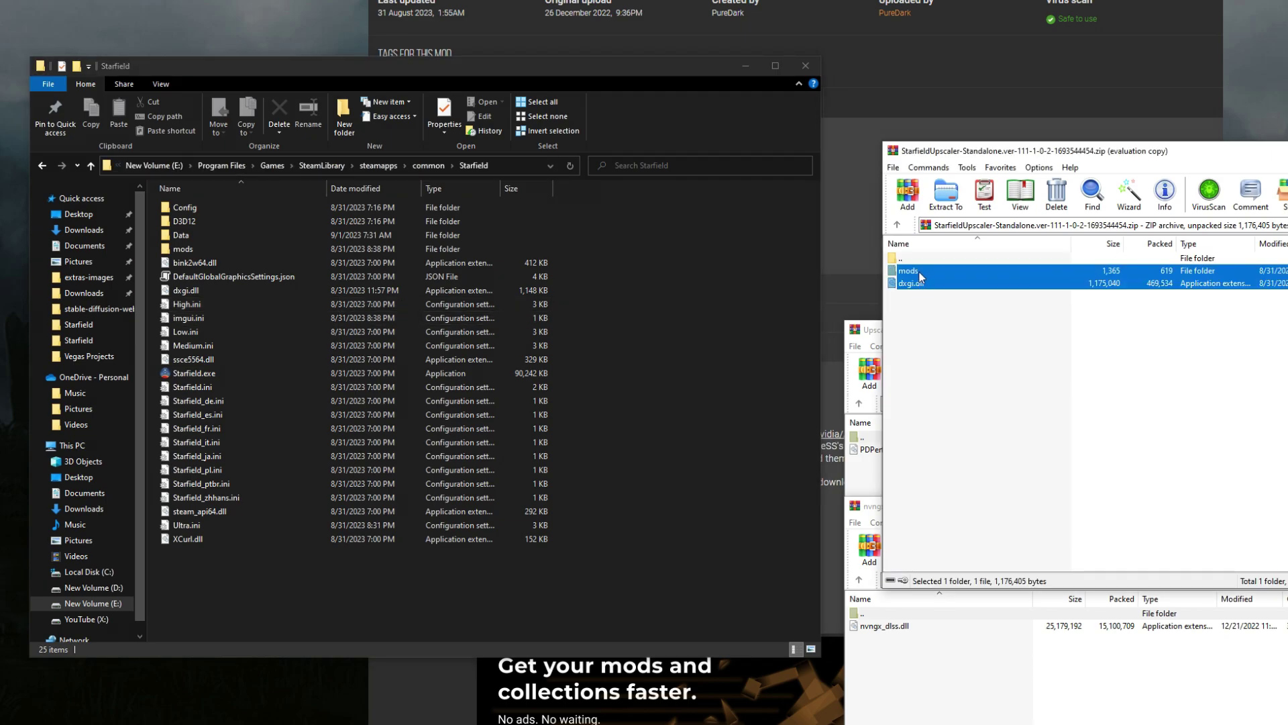
pyautogui.moveTo(654, 265); pyautogui.dragTo(975, 276)
pyautogui.hotkey('alt', 'F4')
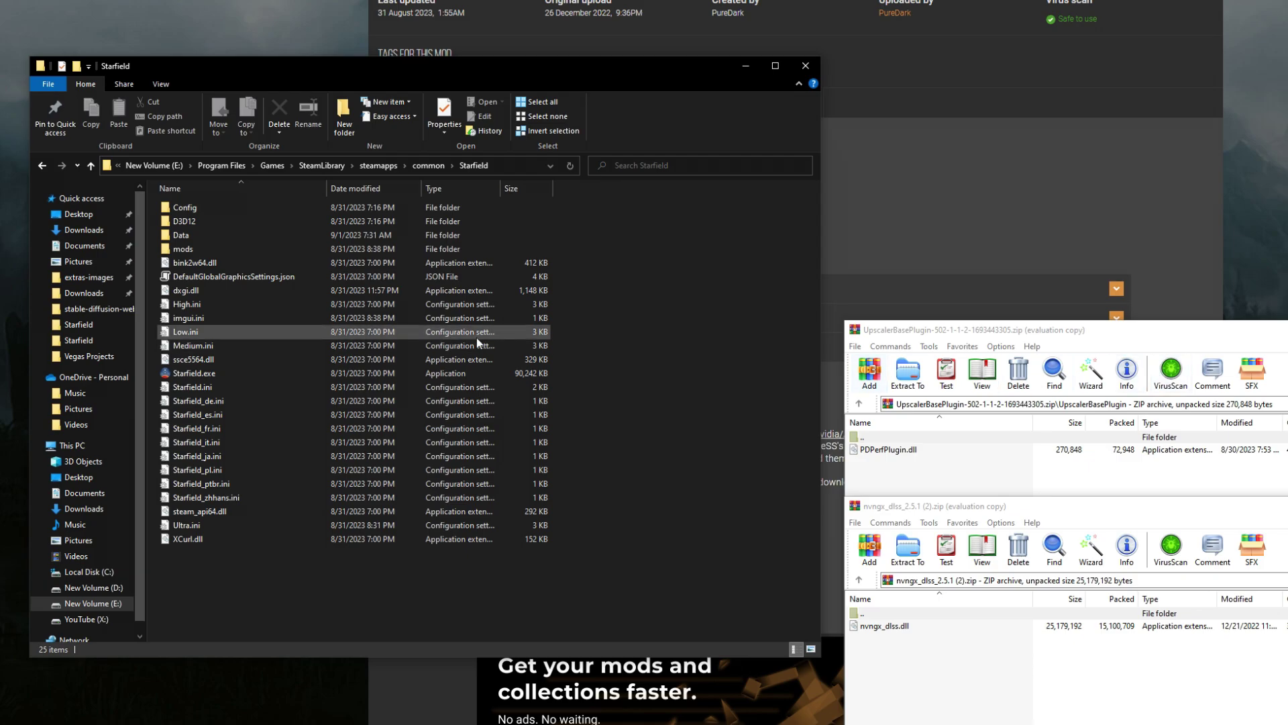
# Extract the UpscalerBasePlugin folder from its archive into Starfield's mods folder and open the plugin folder there.
pyautogui.doubleClick(183, 251)
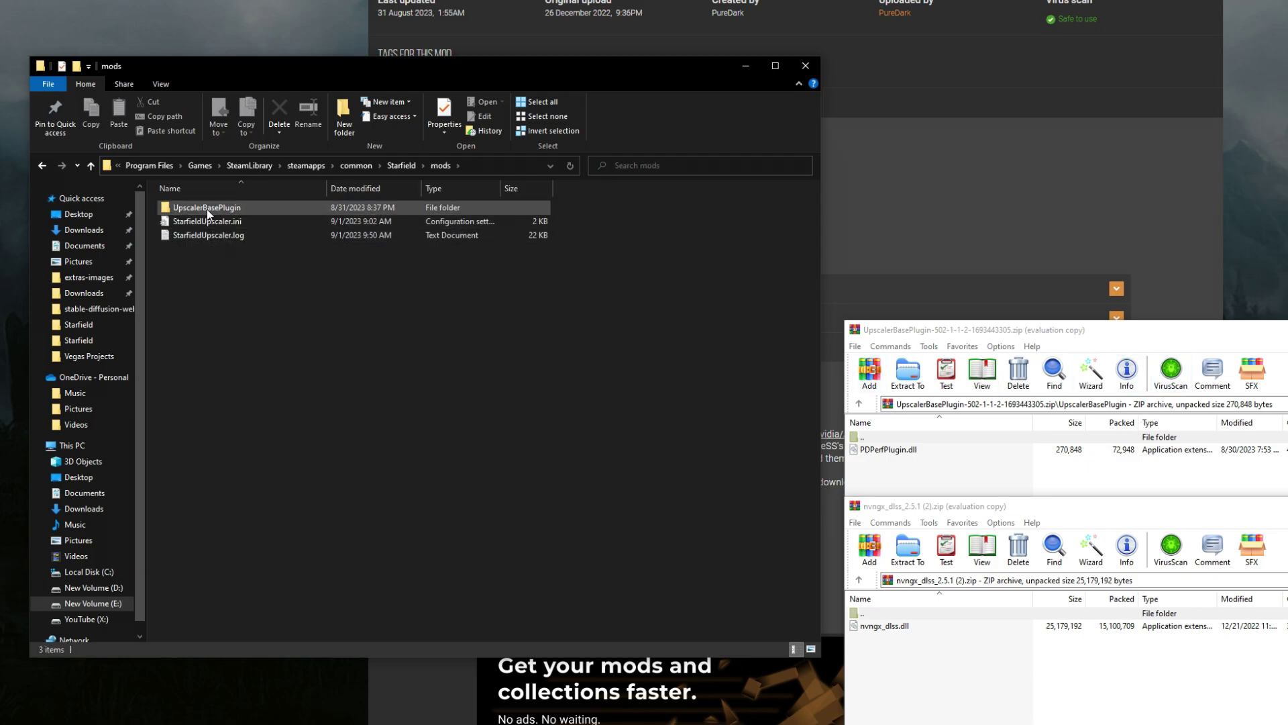
pyautogui.doubleClick(872, 437)
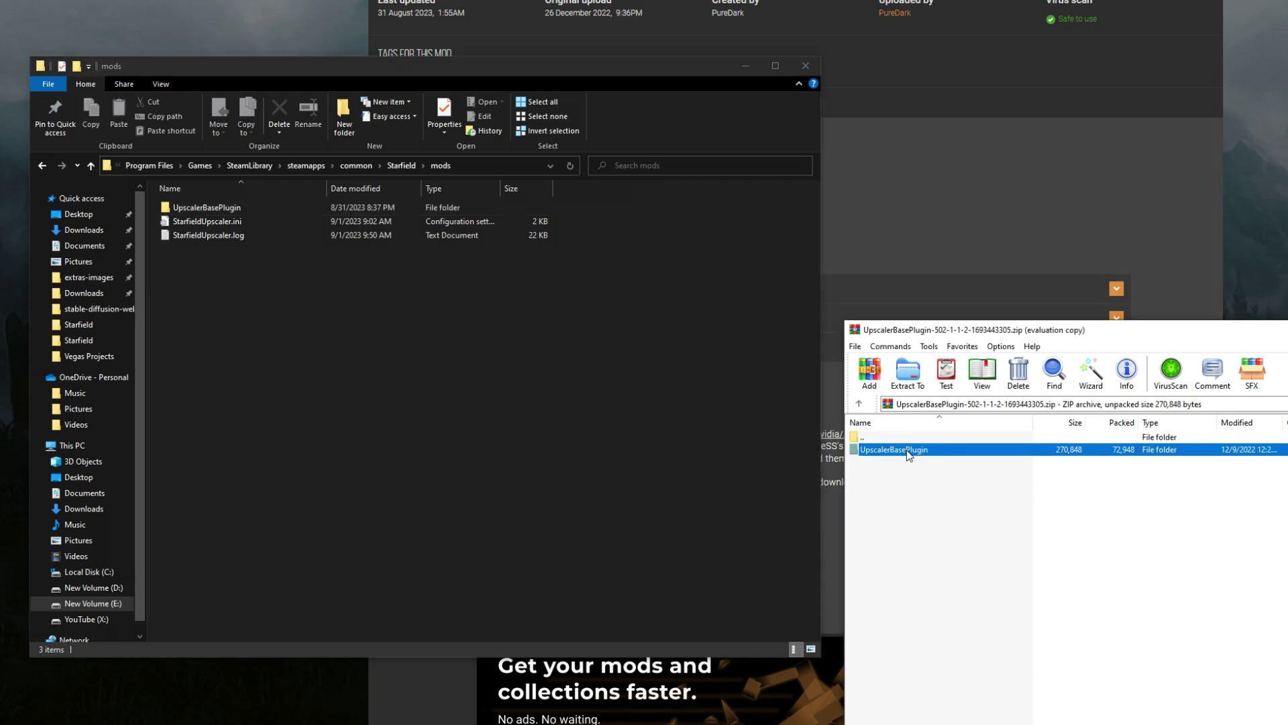
pyautogui.moveTo(906, 453); pyautogui.dragTo(215, 211)
pyautogui.doubleClick(215, 211)
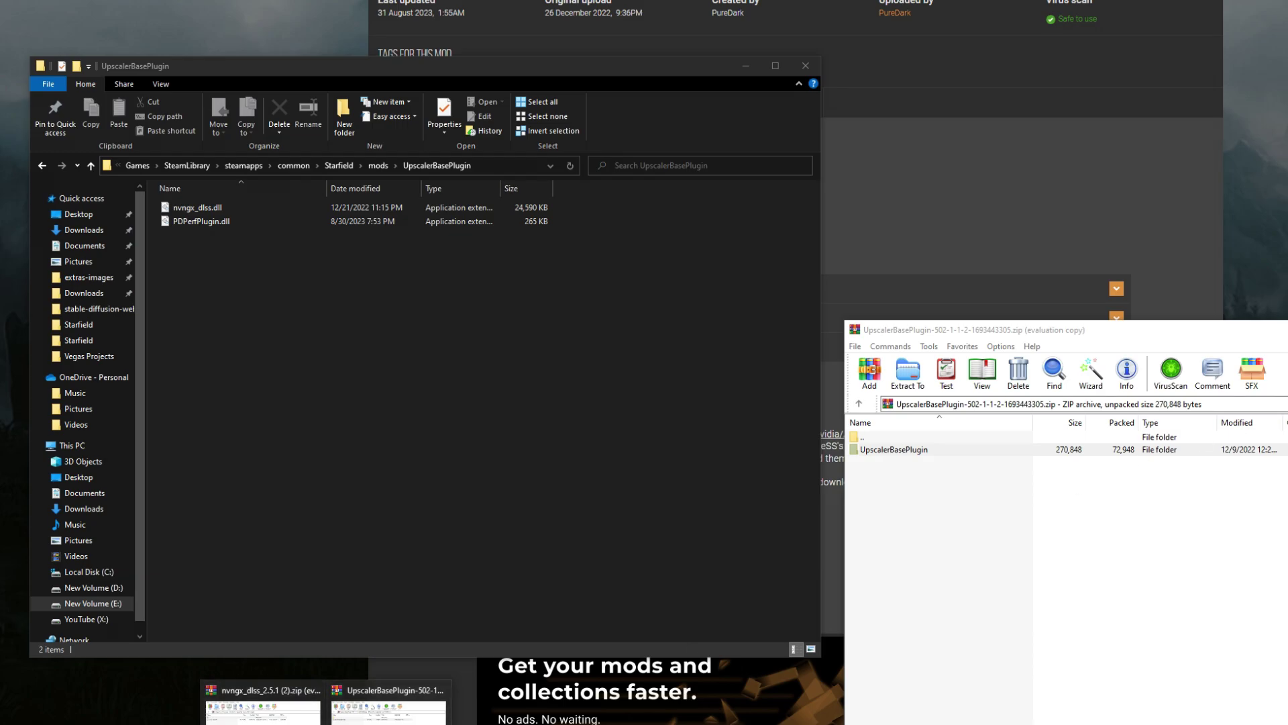
# Extract nvngx_dlss.dll from the nvngx_dlss_2.5.1 archive into the UpscalerBasePlugin folder and return to the mods folder.
pyautogui.click(439, 690)
pyautogui.moveTo(964, 510); pyautogui.dragTo(1052, 276)
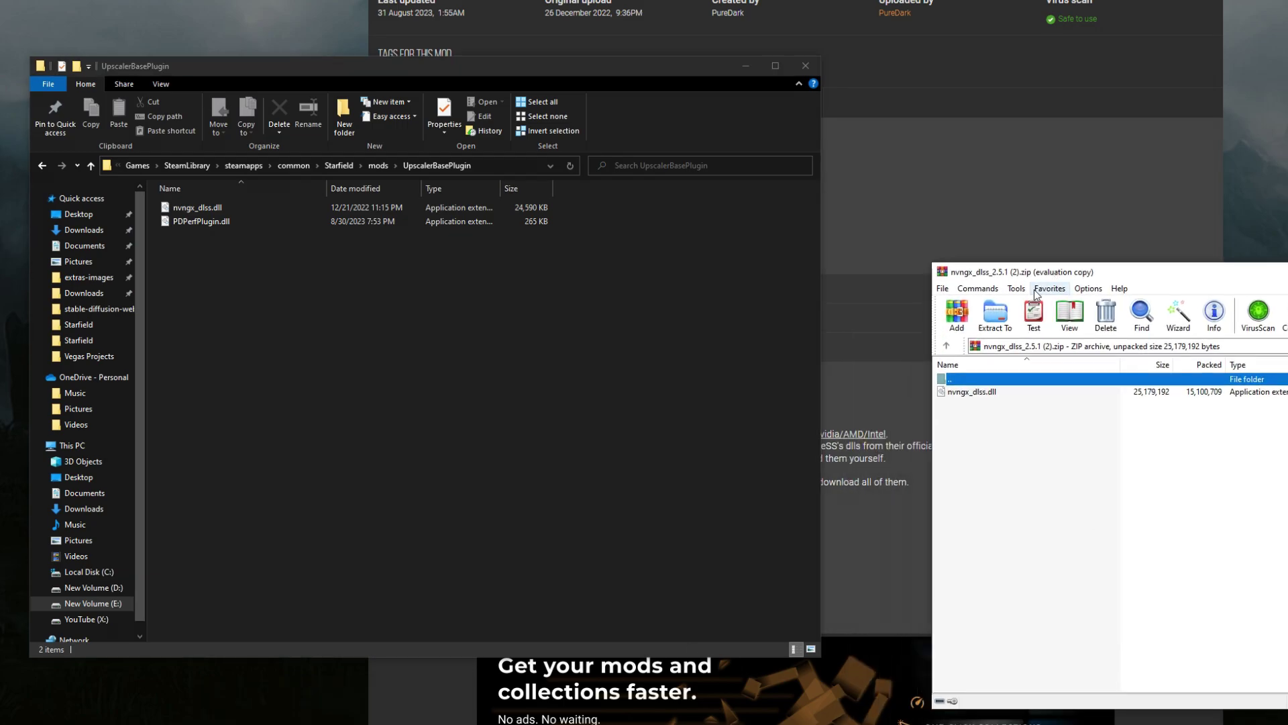
pyautogui.moveTo(973, 392); pyautogui.dragTo(682, 376)
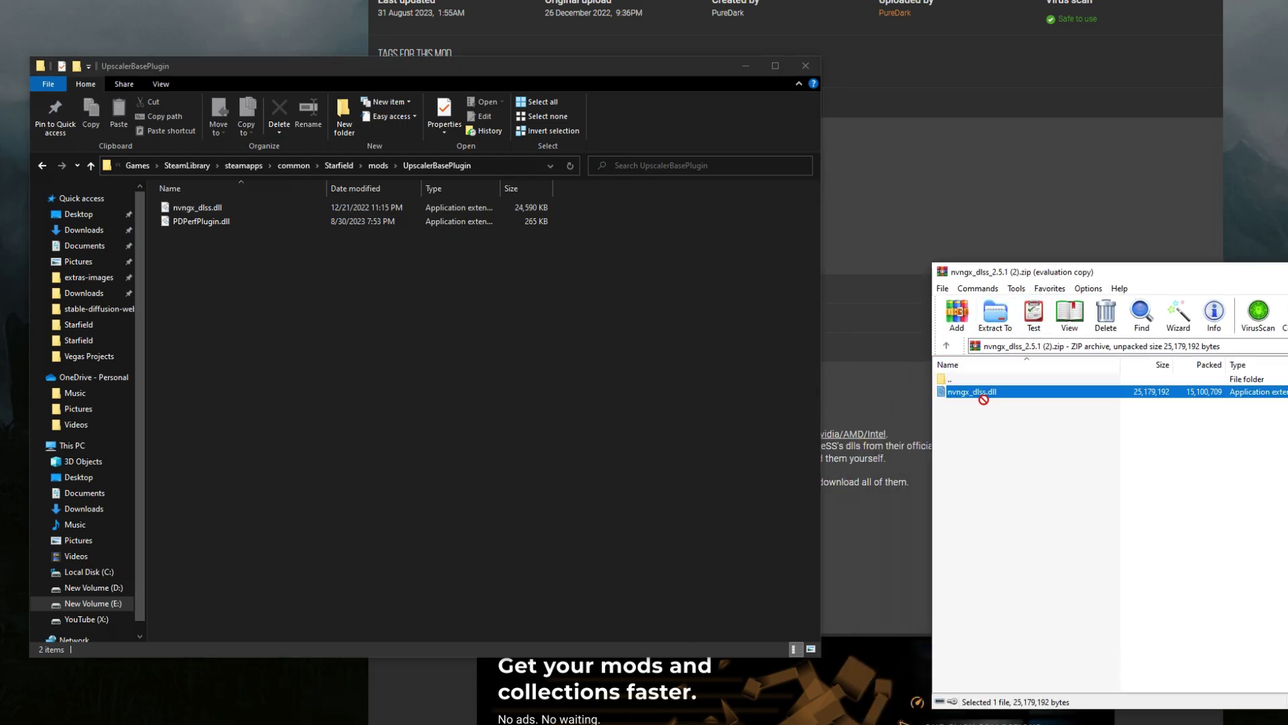
pyautogui.moveTo(984, 399); pyautogui.dragTo(227, 264)
pyautogui.click(377, 165)
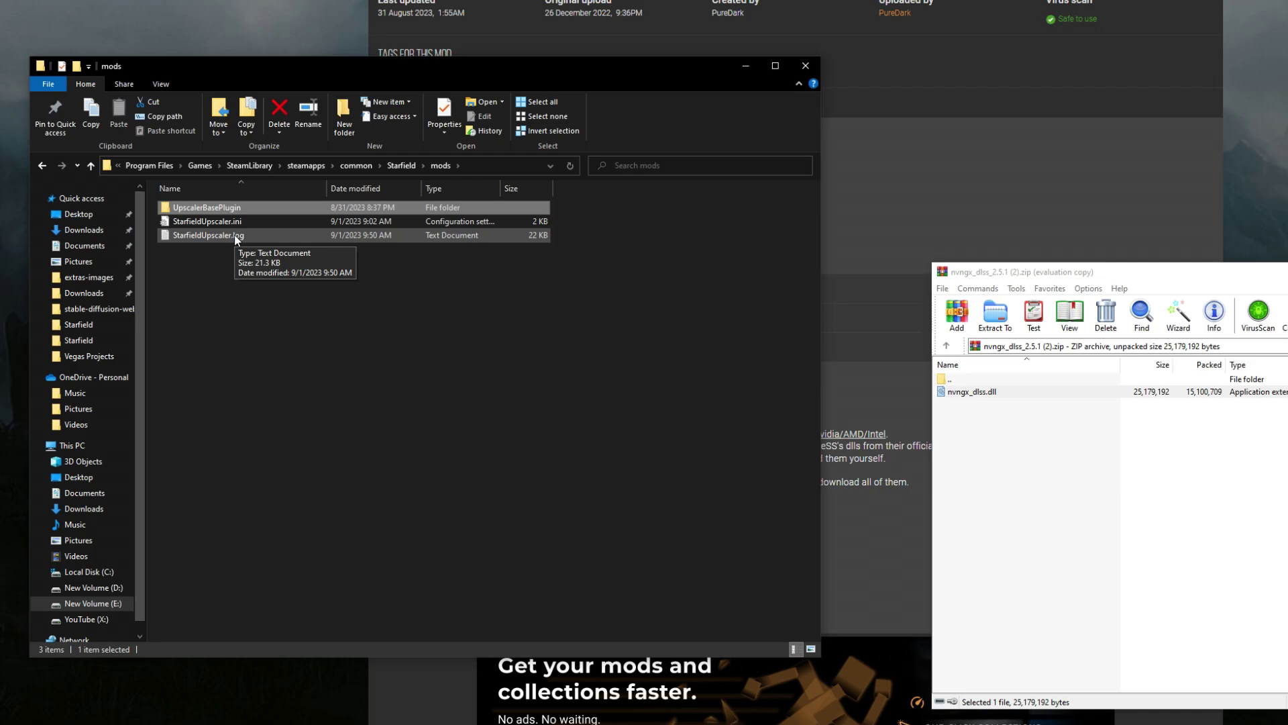
# Review the Starfield Performance Optimizations mod page on Nexus Mods, including its installation notes and Ultra comparison image.
pyautogui.hotkey('alt', 'Tab')
pyautogui.scroll(-15, 295, 239)
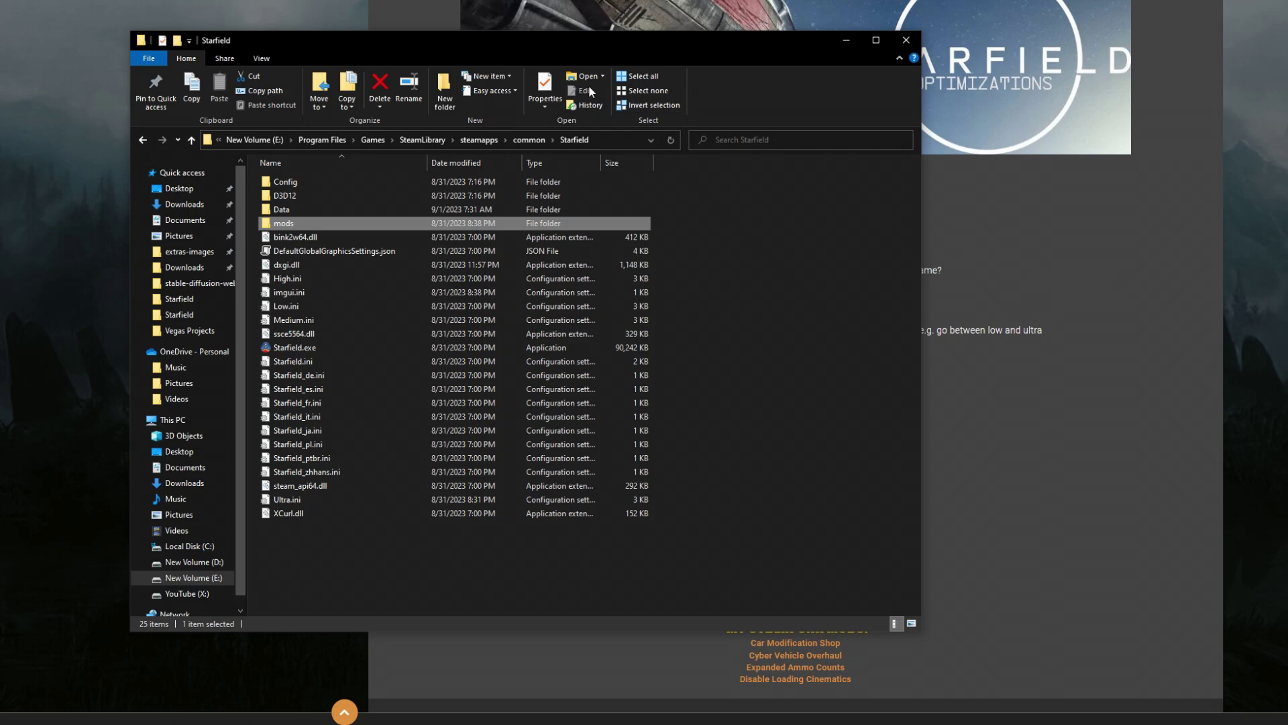
pyautogui.moveTo(573, 45); pyautogui.dragTo(756, 34)
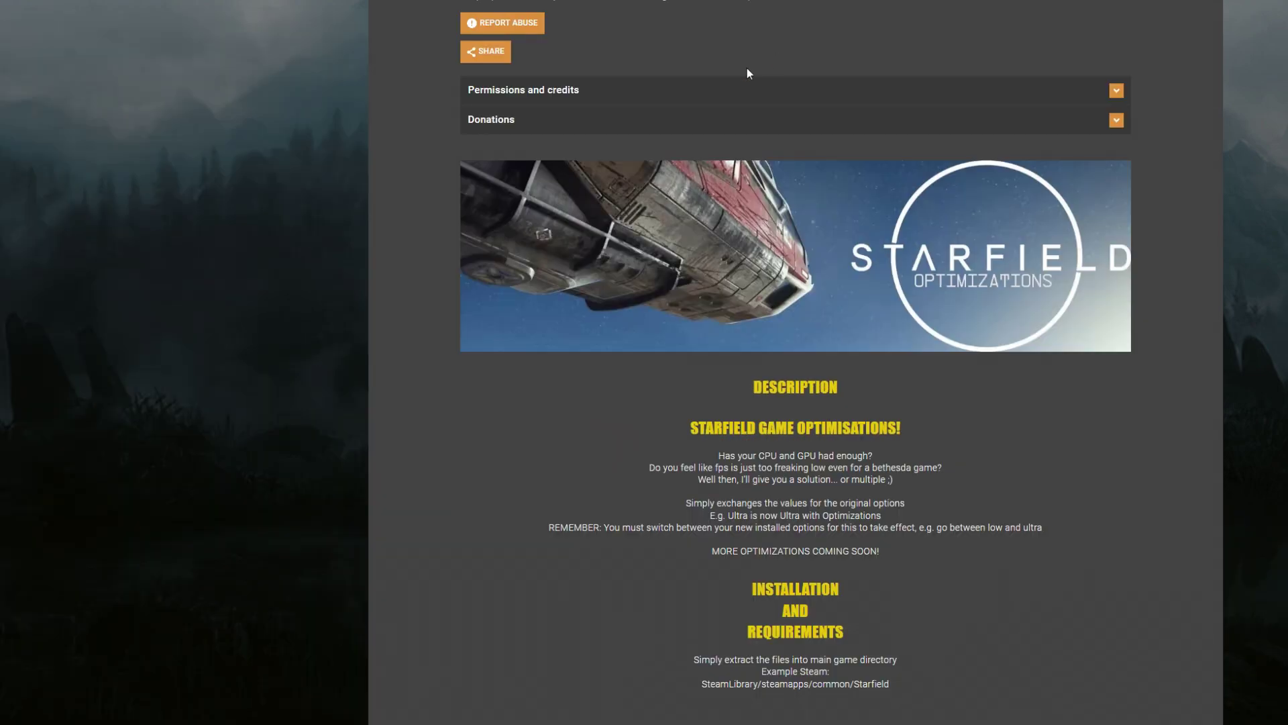
pyautogui.scroll(5, 513, 176)
pyautogui.click(485, 170)
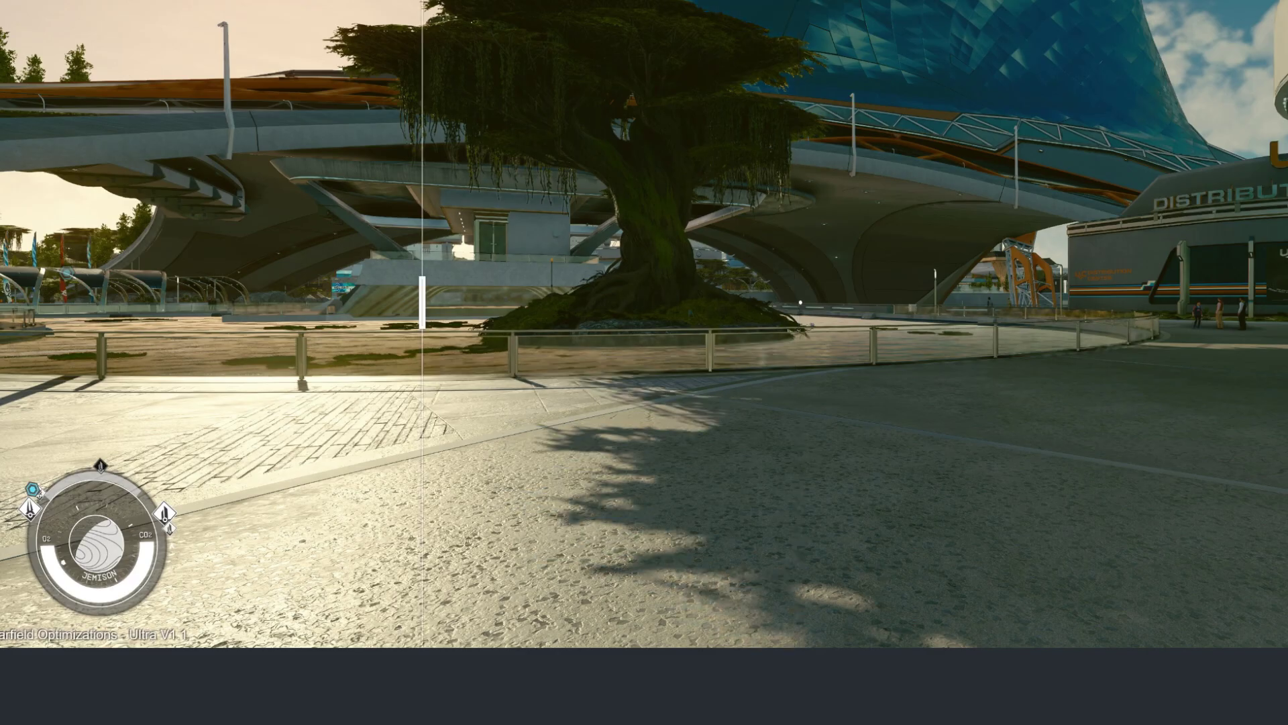
pyautogui.hotkey('ctrl', 'w')
pyautogui.scroll(-2, 760, 411)
pyautogui.click(402, 35)
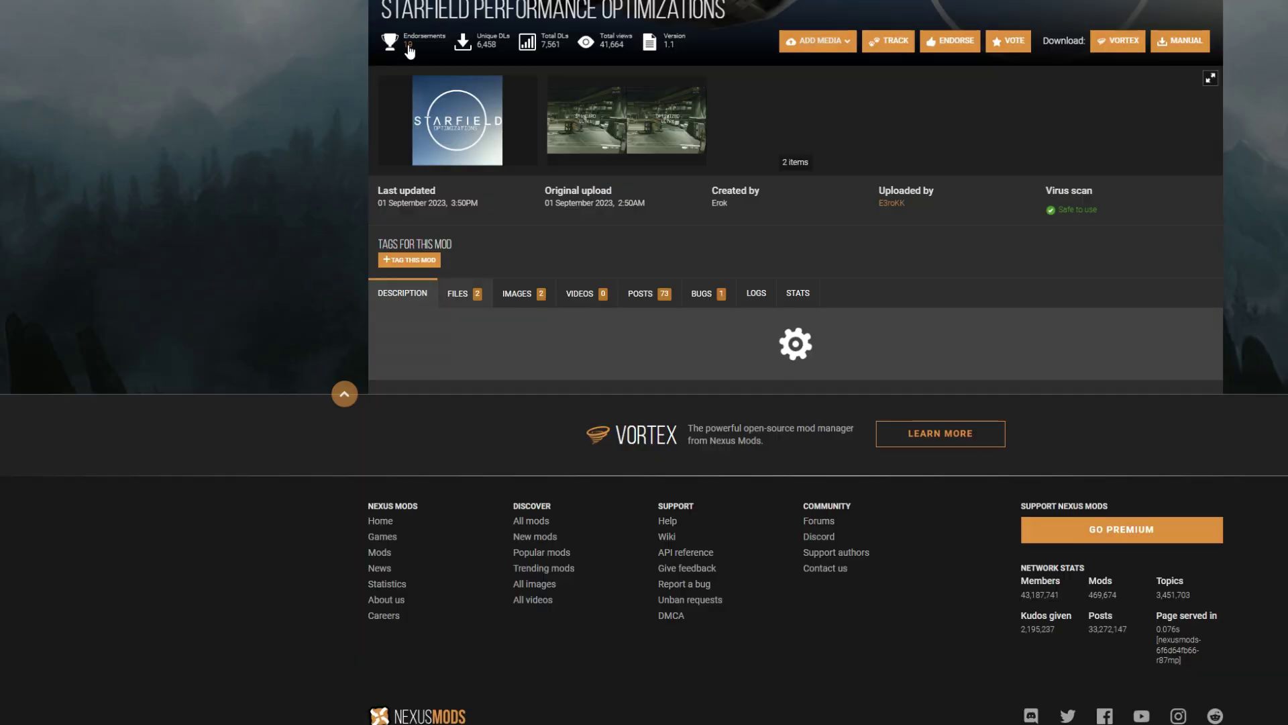
pyautogui.scroll(-6, 433, 605)
# Bring up the Starfield root folder beside the mod page and open Ultra.ini in Notepad.
pyautogui.moveTo(261, 724)
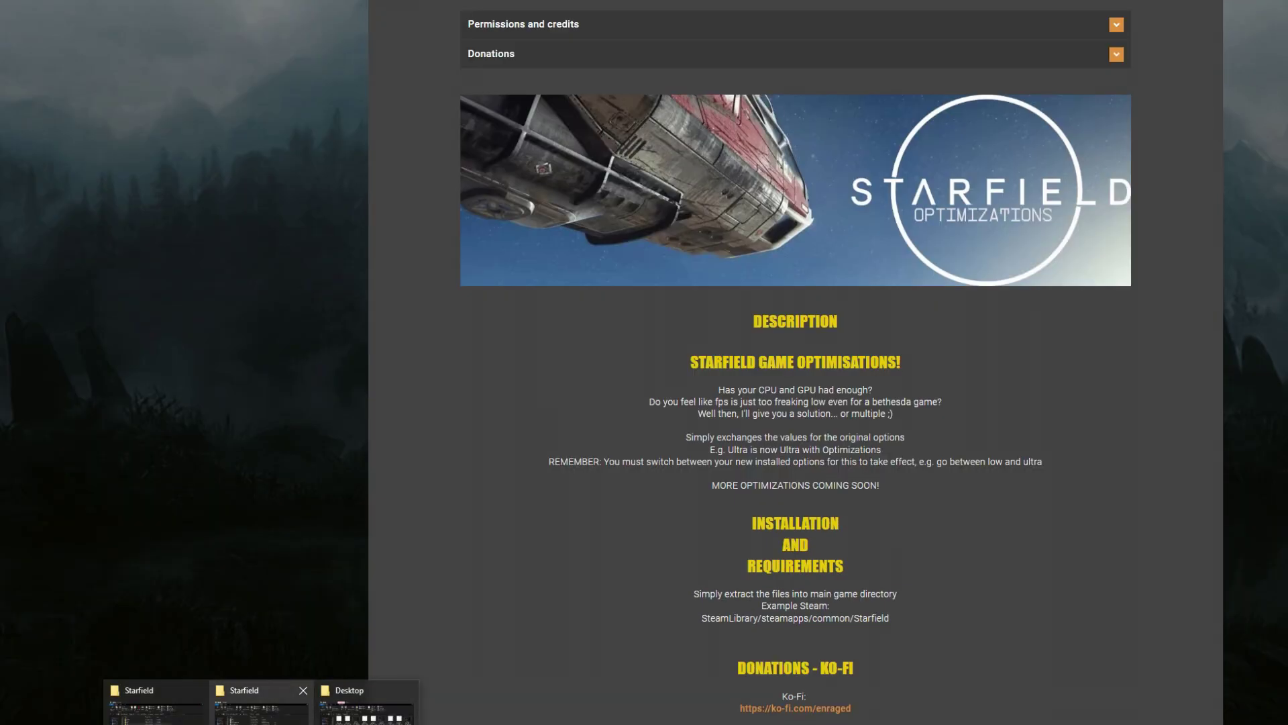
pyautogui.click(155, 704)
pyautogui.moveTo(291, 32); pyautogui.dragTo(386, 3)
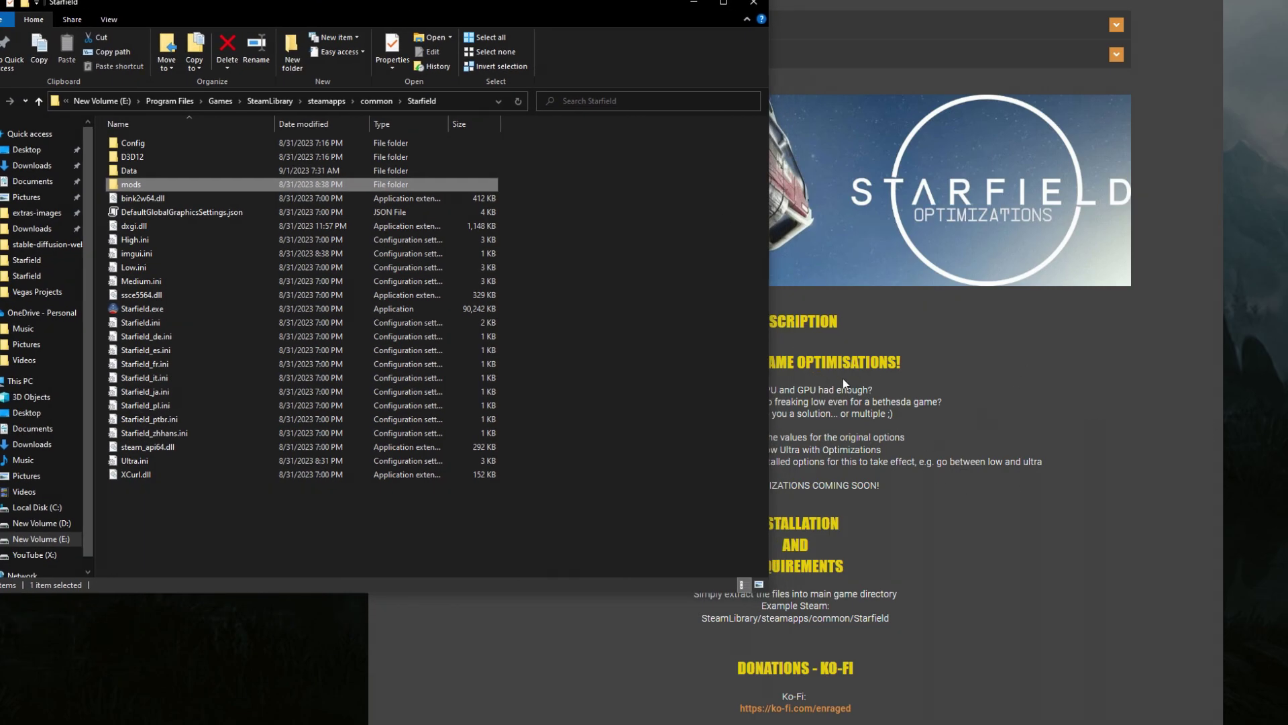
pyautogui.moveTo(344, 10); pyautogui.dragTo(523, 10)
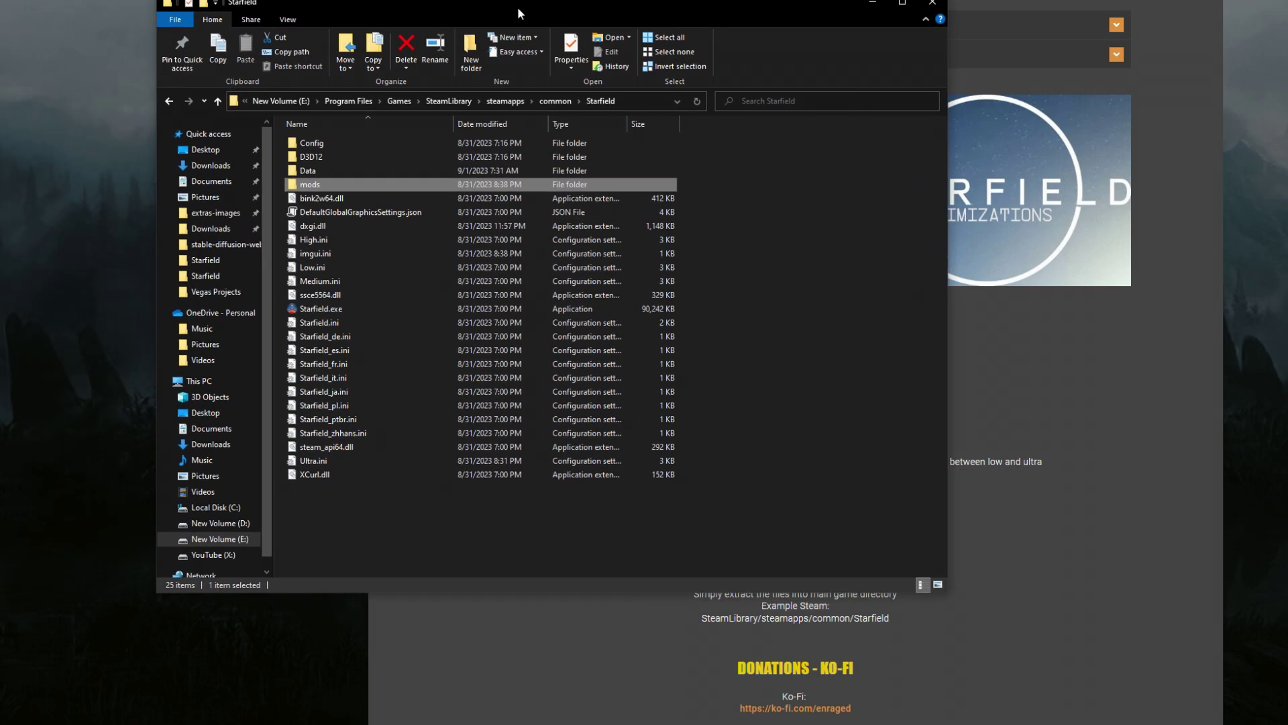
pyautogui.rightClick(316, 462)
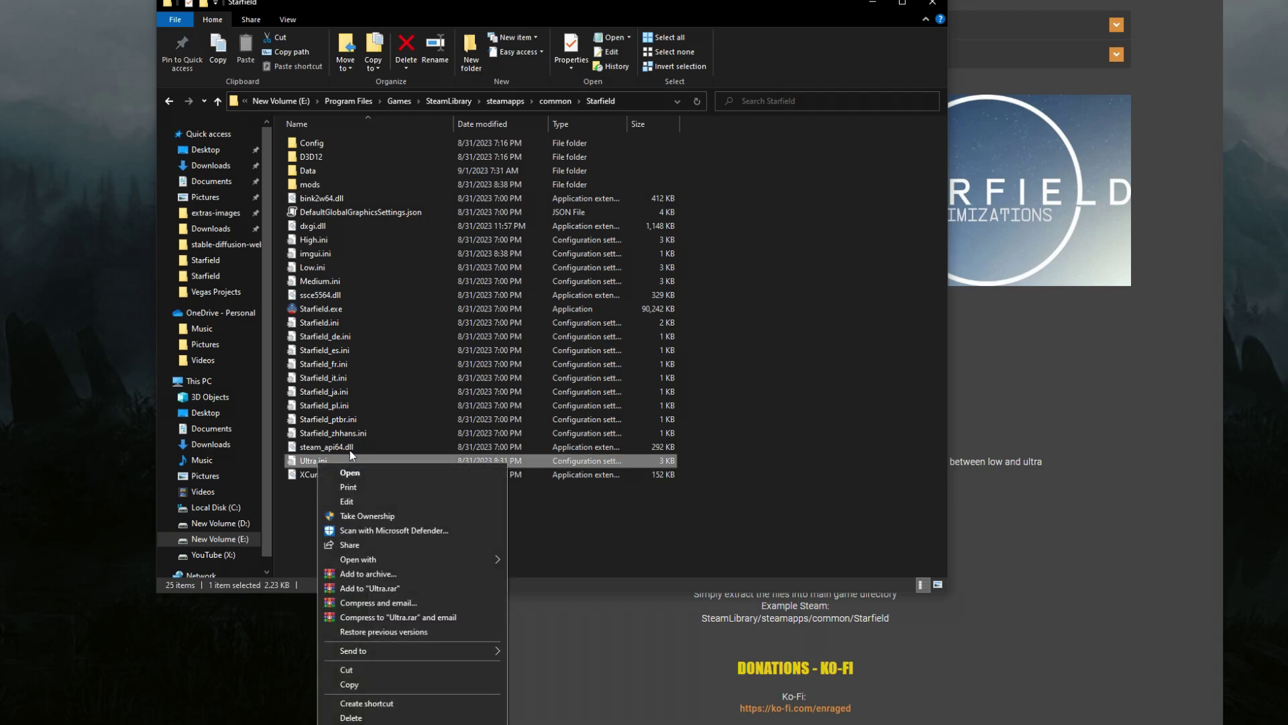
pyautogui.click(346, 501)
# Look through the settings in Ultra.ini and highlight the uDirectionalLightShadowMapResolution value.
pyautogui.scroll(-9, 488, 214)
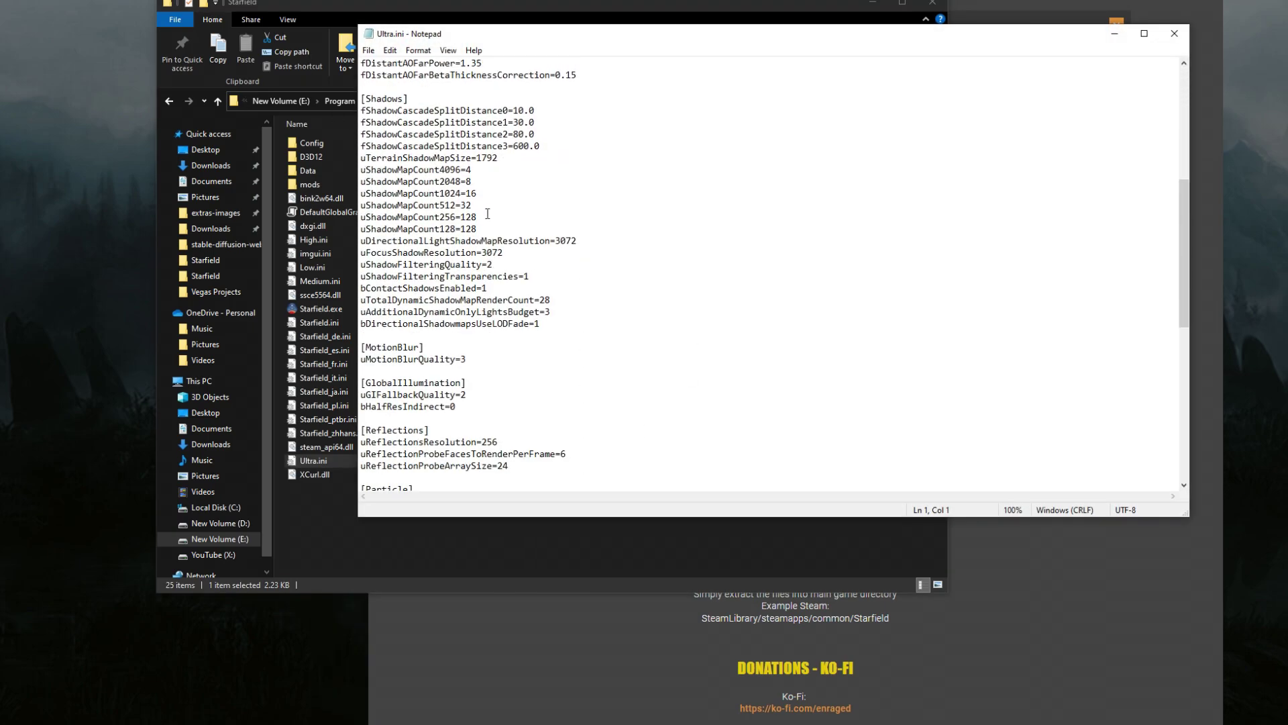
pyautogui.scroll(-15, 493, 218)
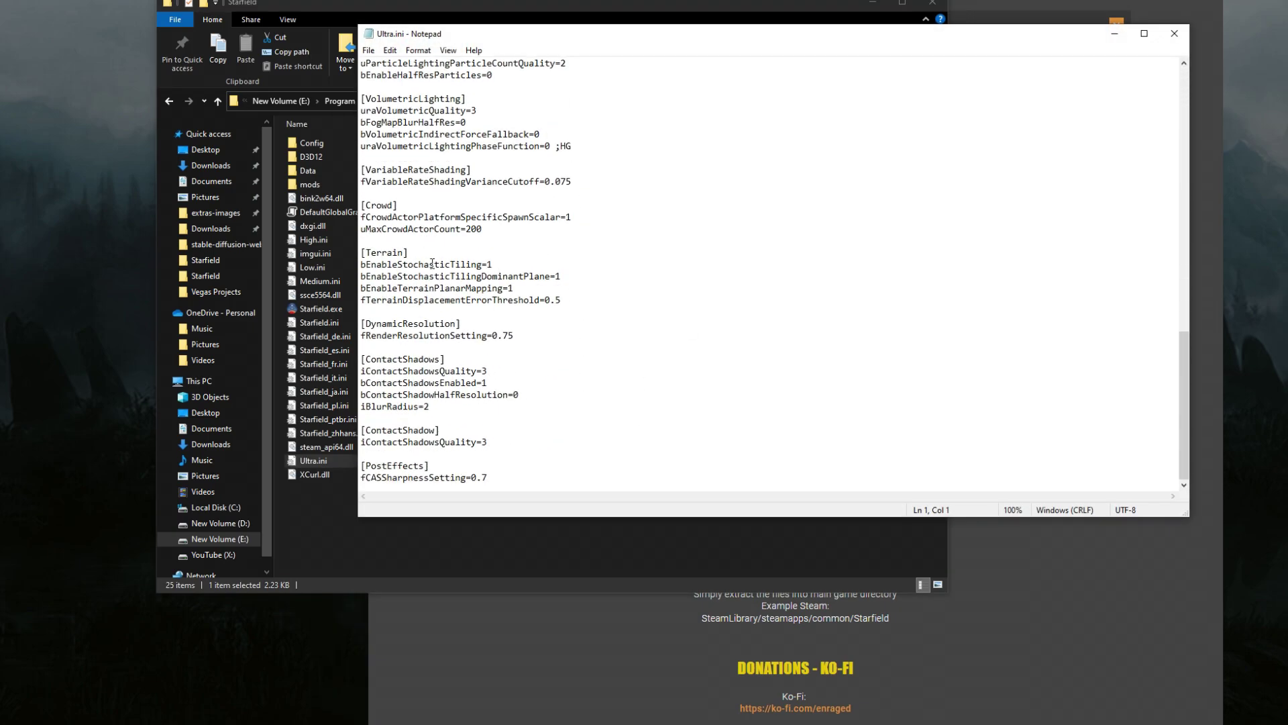
pyautogui.scroll(10, 432, 263)
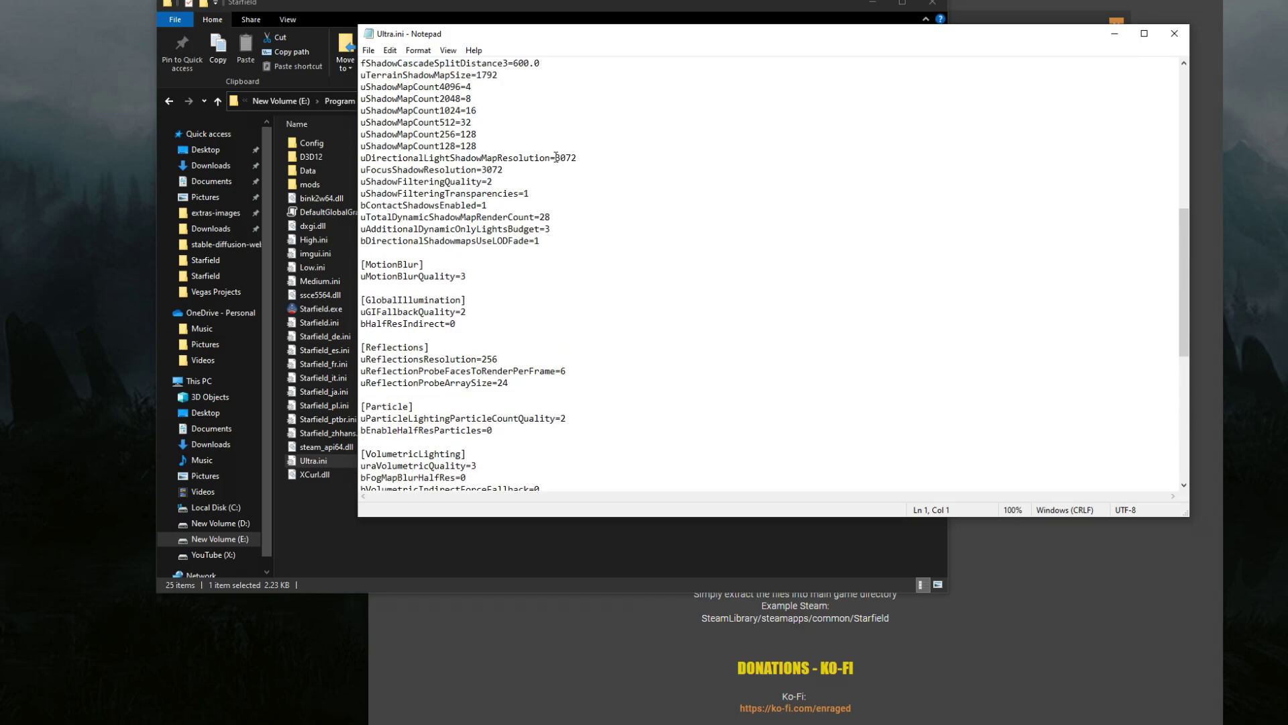
pyautogui.moveTo(556, 157); pyautogui.dragTo(585, 157)
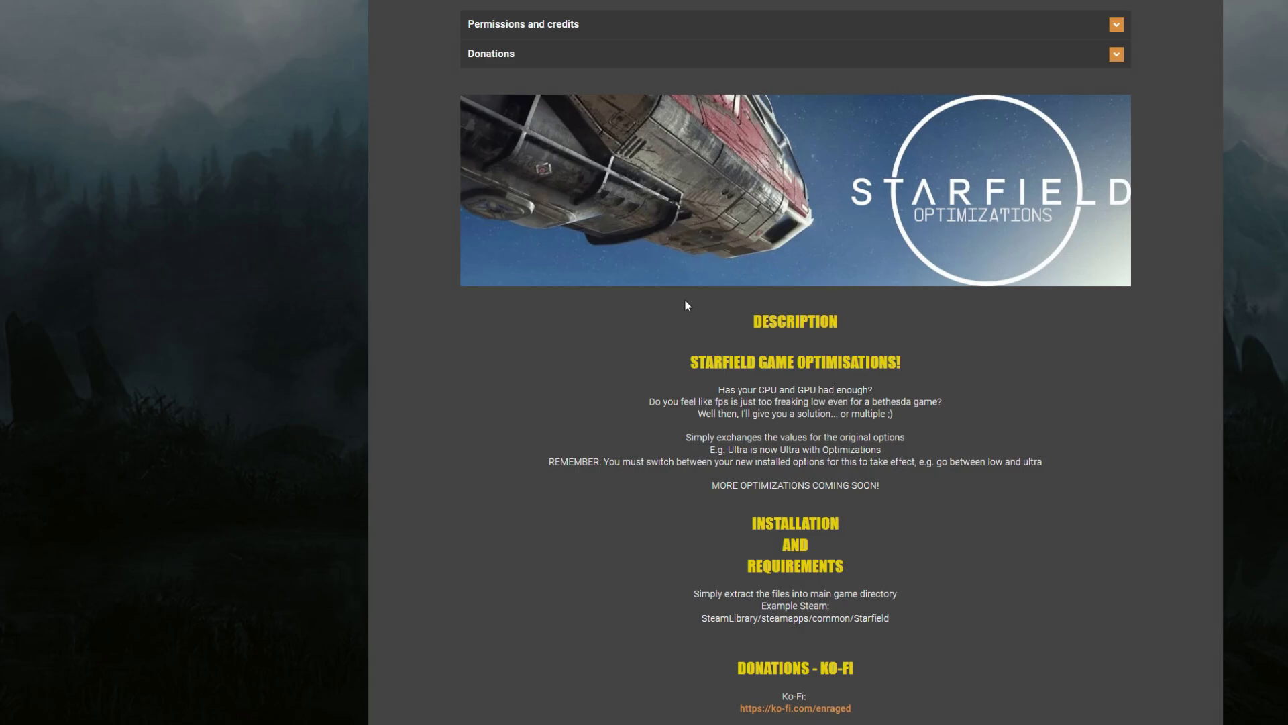
# Read the comments on the Starfield Performance Optimizations mod page, starting with the author's pinned update notes.
pyautogui.scroll(4, 686, 300)
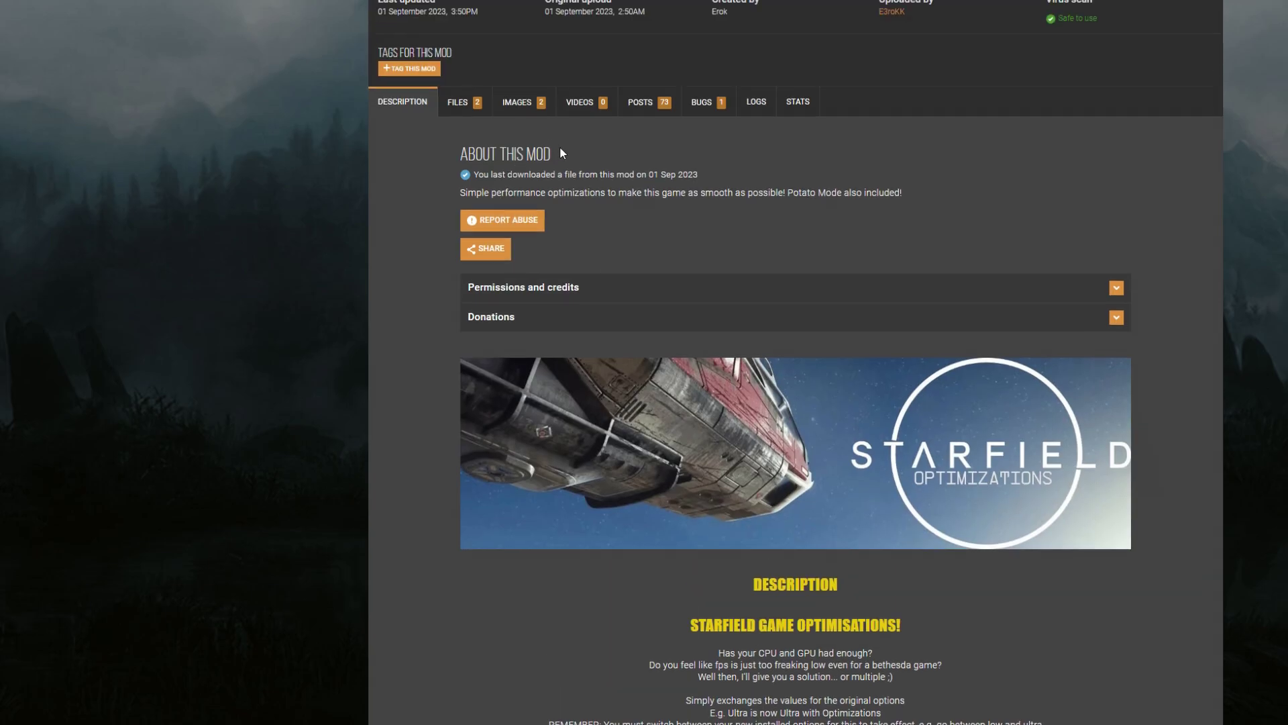
pyautogui.click(640, 102)
pyautogui.scroll(-10, 659, 396)
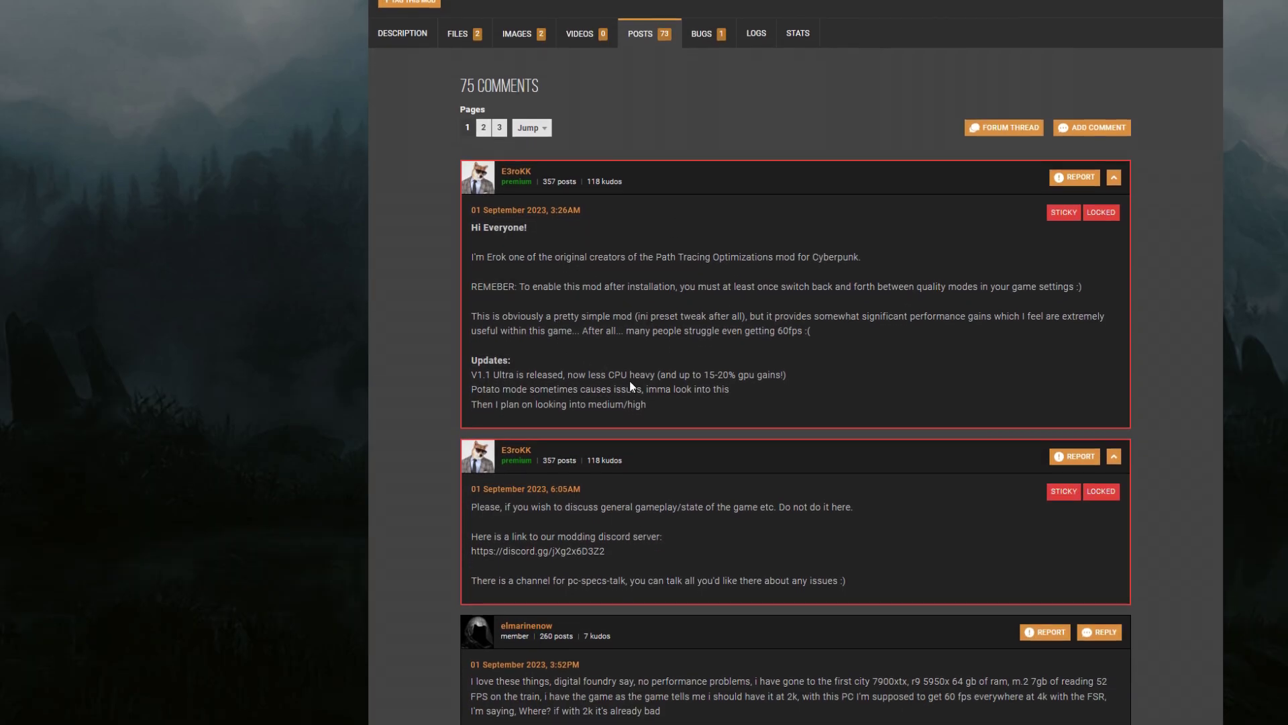
pyautogui.scroll(-15, 631, 390)
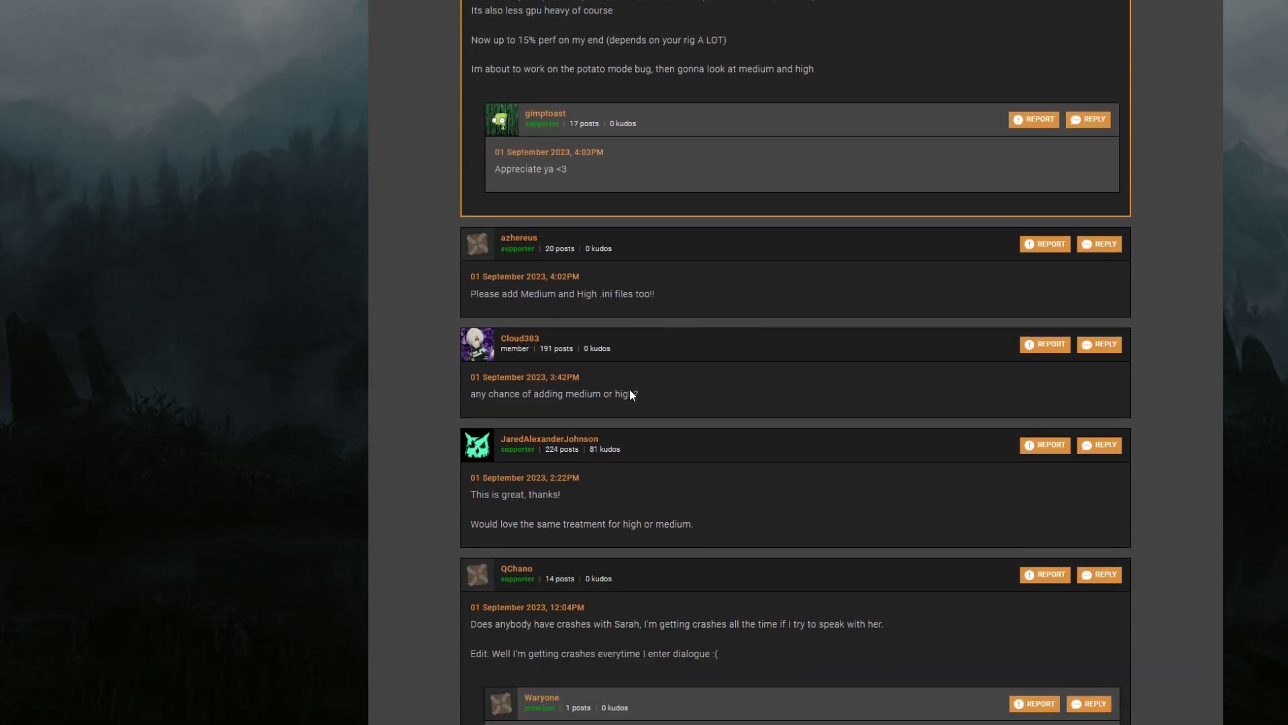
pyautogui.scroll(-10, 629, 396)
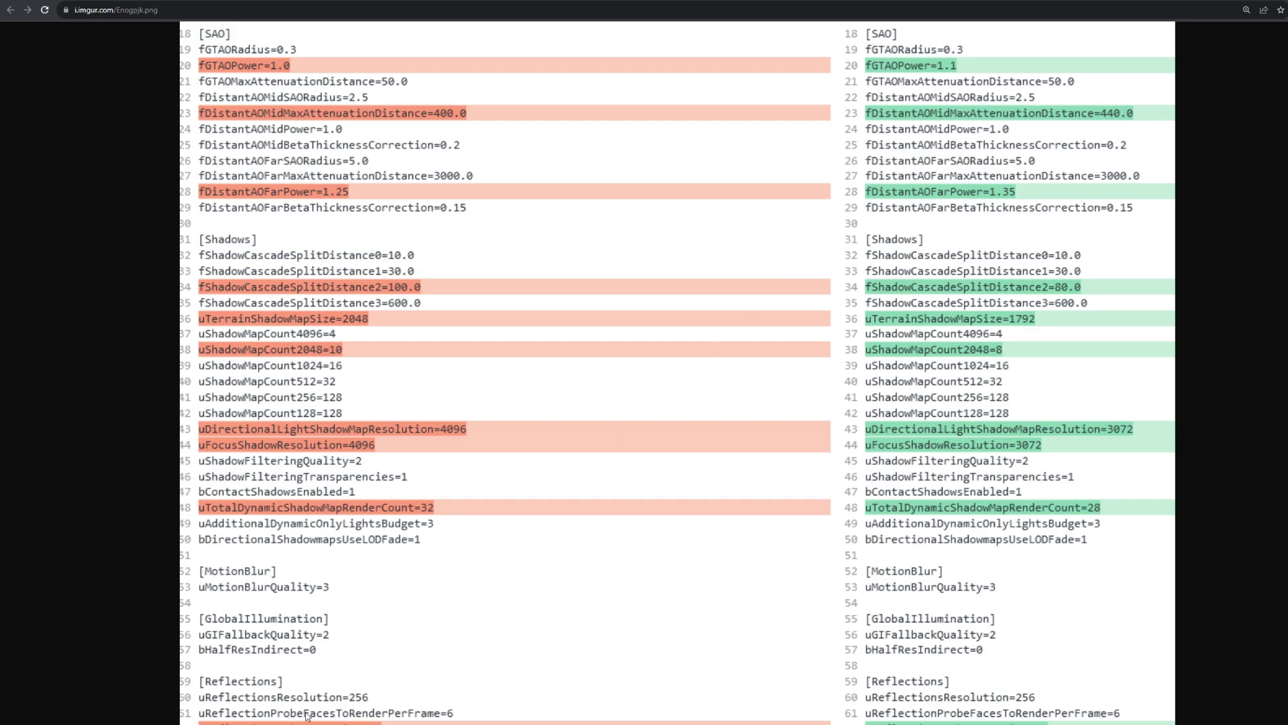
# Compare Ultra.ini with the Imgur image of original and optimized settings, and close the file.
pyautogui.hotkey('alt', 'Tab')
pyautogui.moveTo(608, 126); pyautogui.dragTo(399, 130)
pyautogui.scroll(-1, 980, 524)
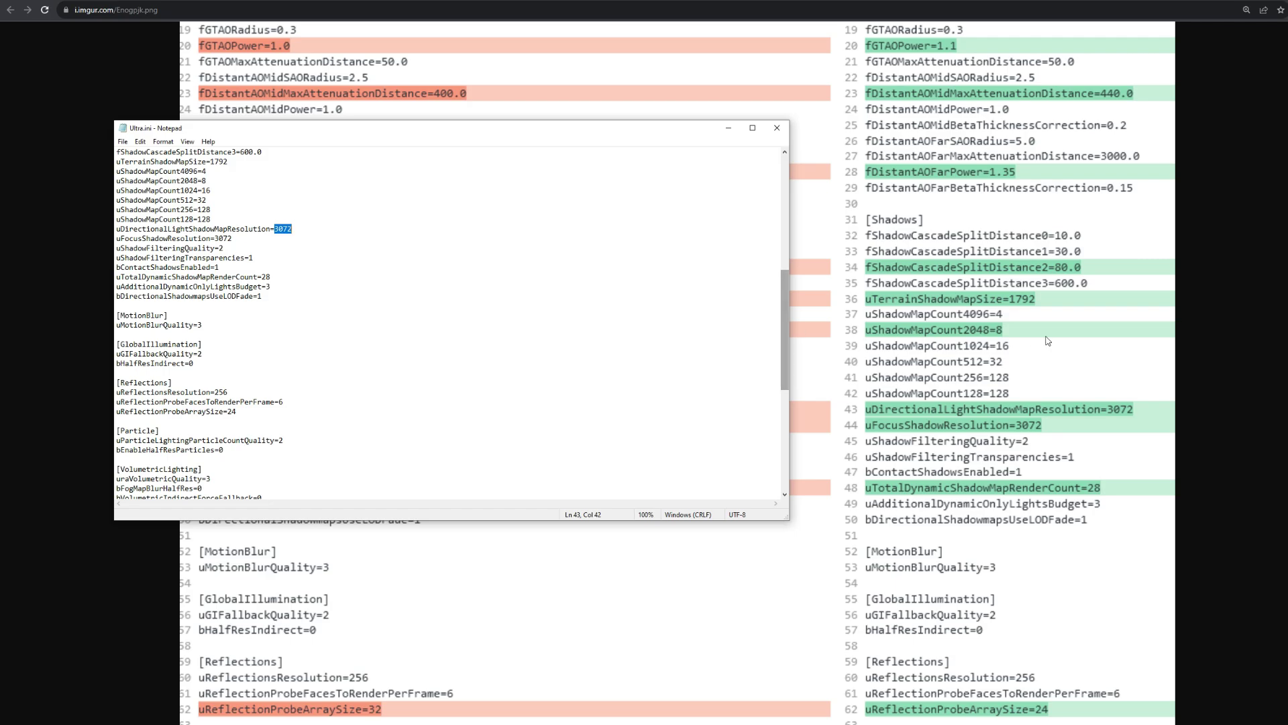
pyautogui.moveTo(531, 129); pyautogui.dragTo(871, 555)
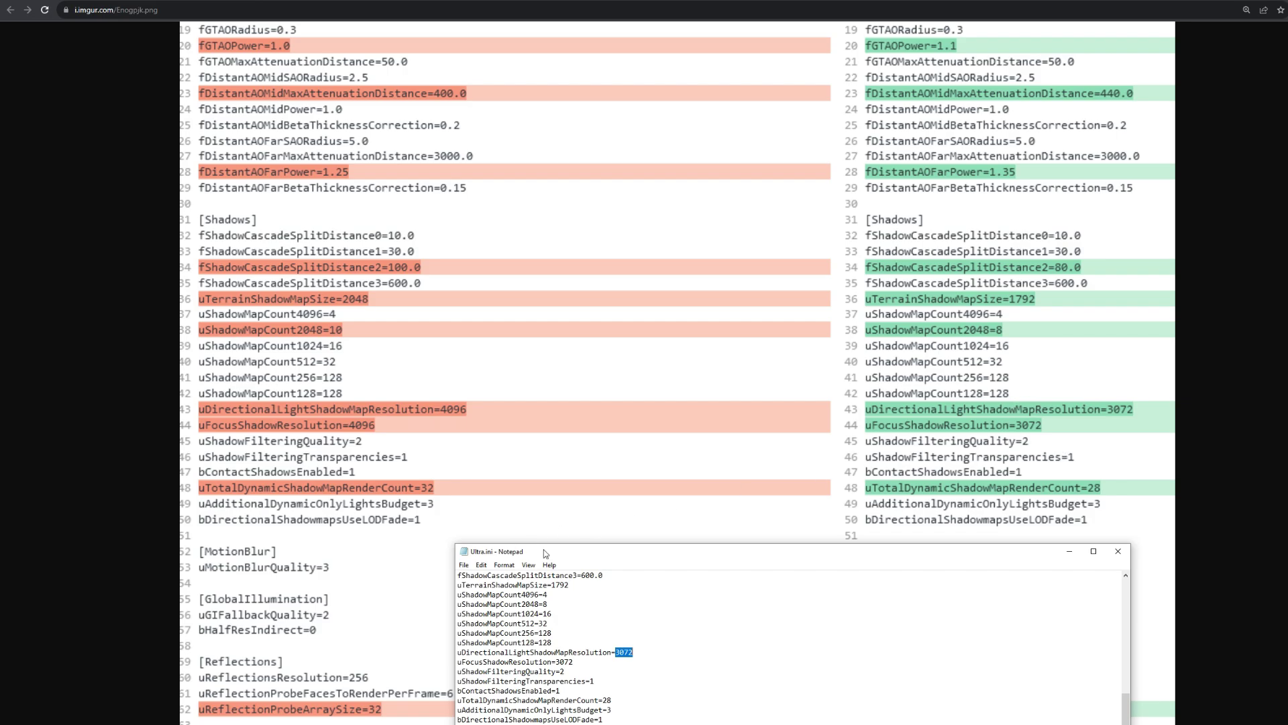
pyautogui.moveTo(560, 555); pyautogui.dragTo(469, 175)
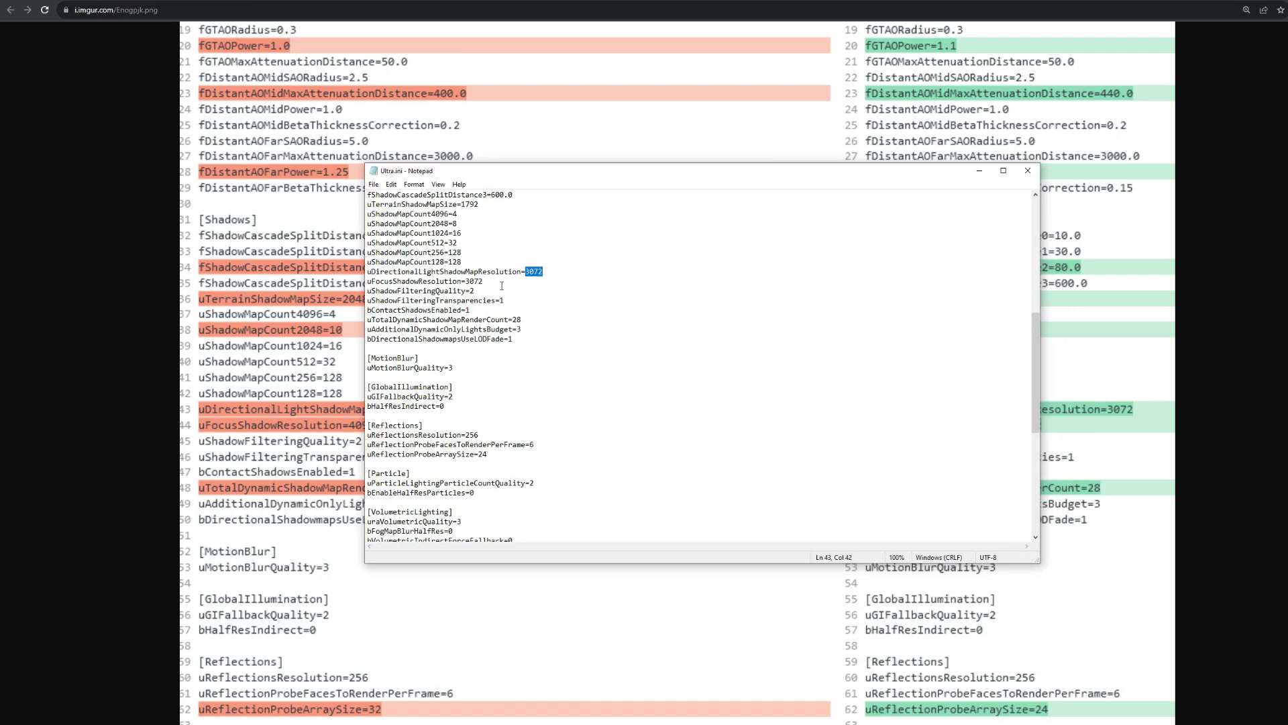
pyautogui.scroll(-3, 467, 398)
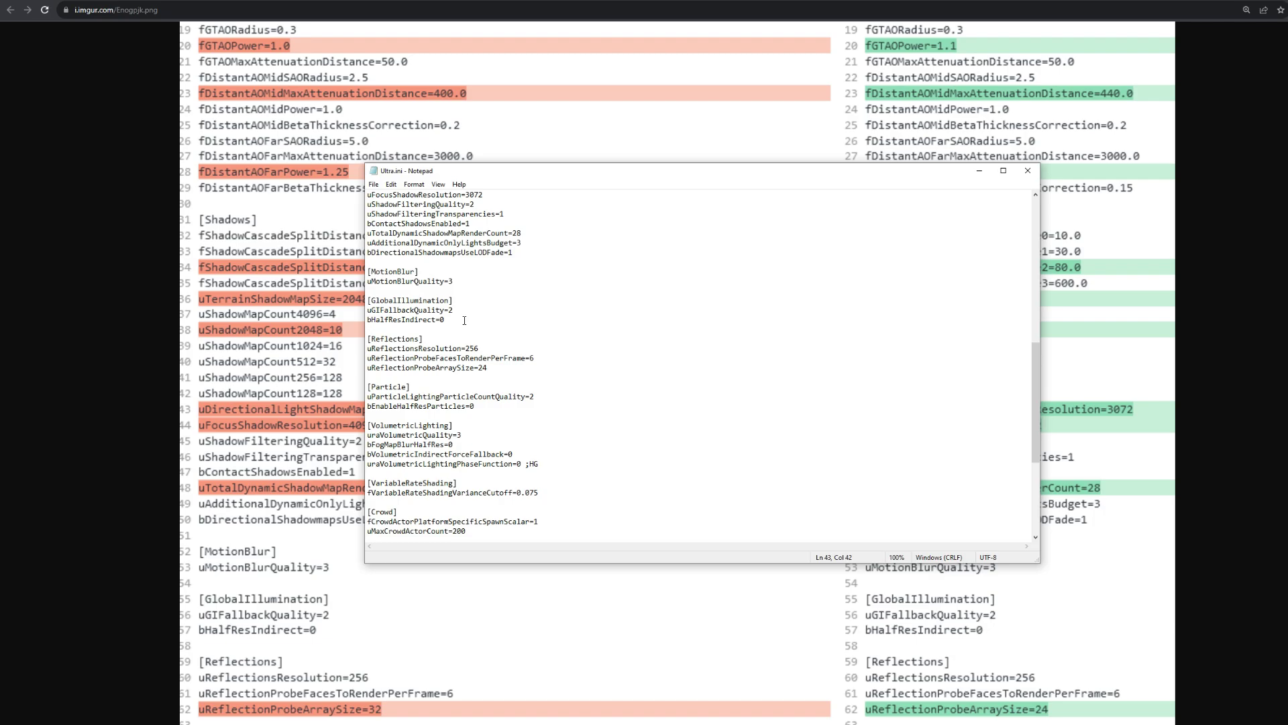
pyautogui.scroll(15, 530, 255)
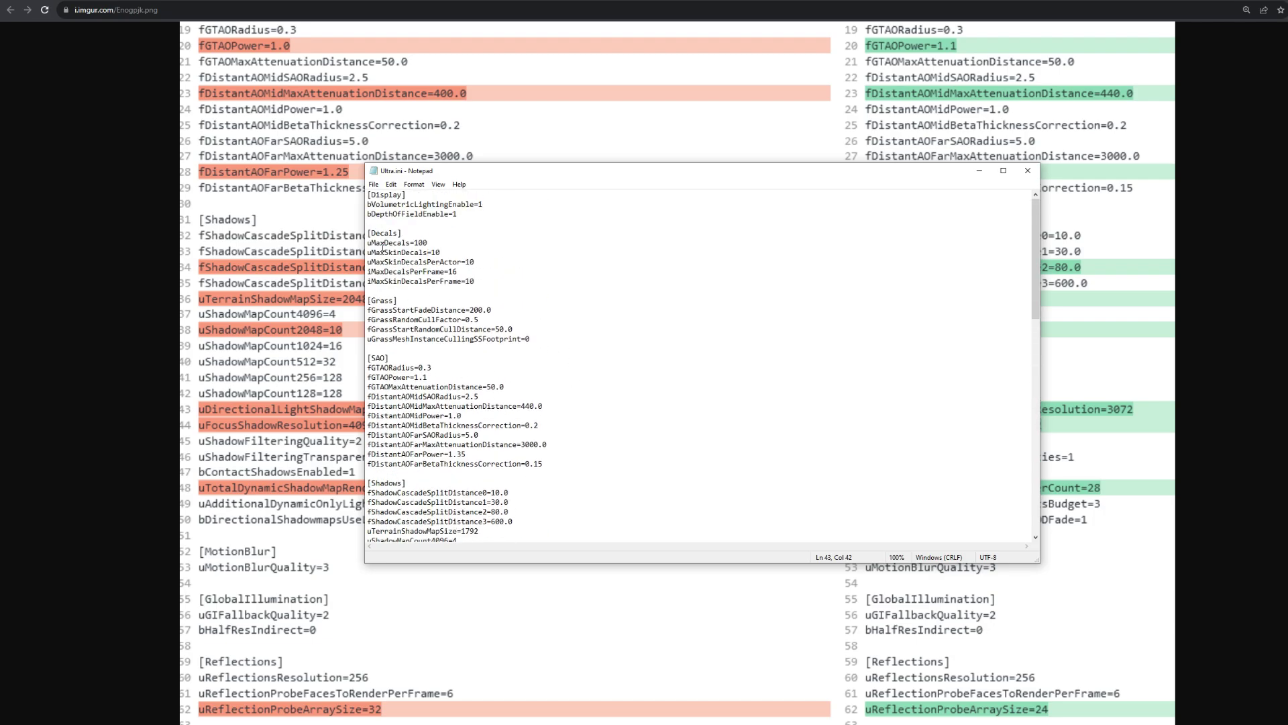
pyautogui.moveTo(763, 167); pyautogui.dragTo(618, 180)
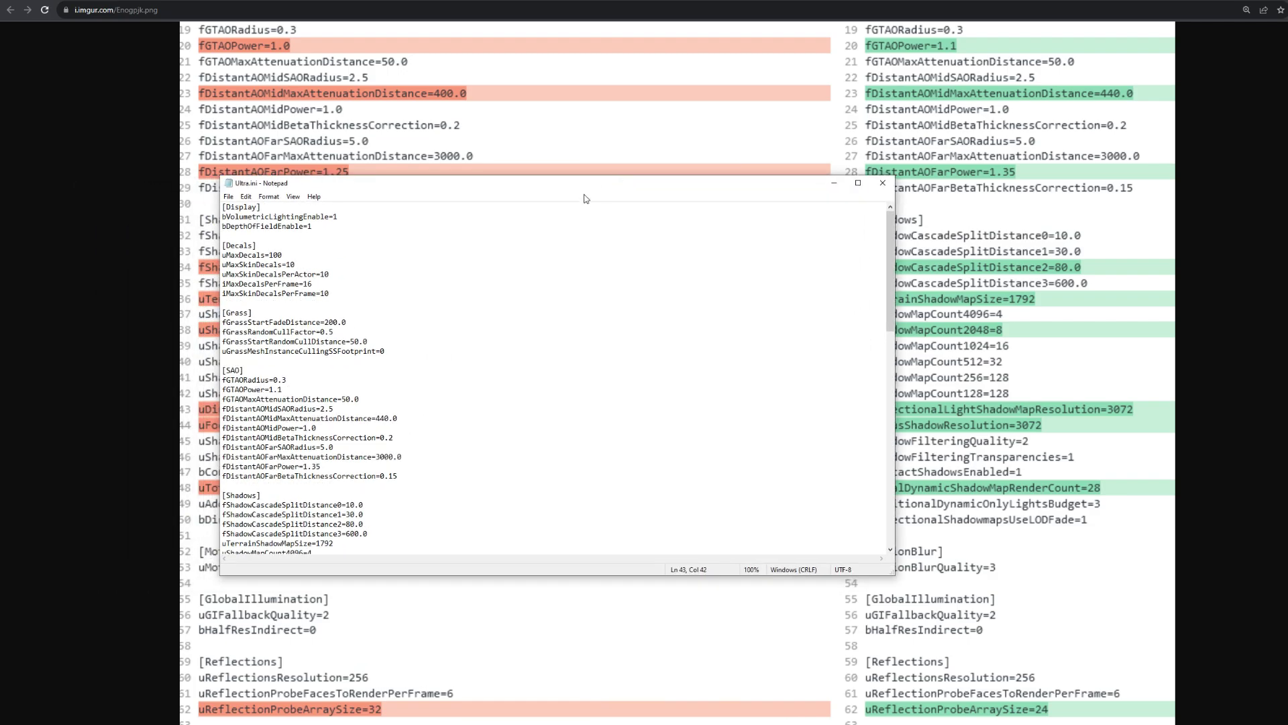
pyautogui.click(889, 183)
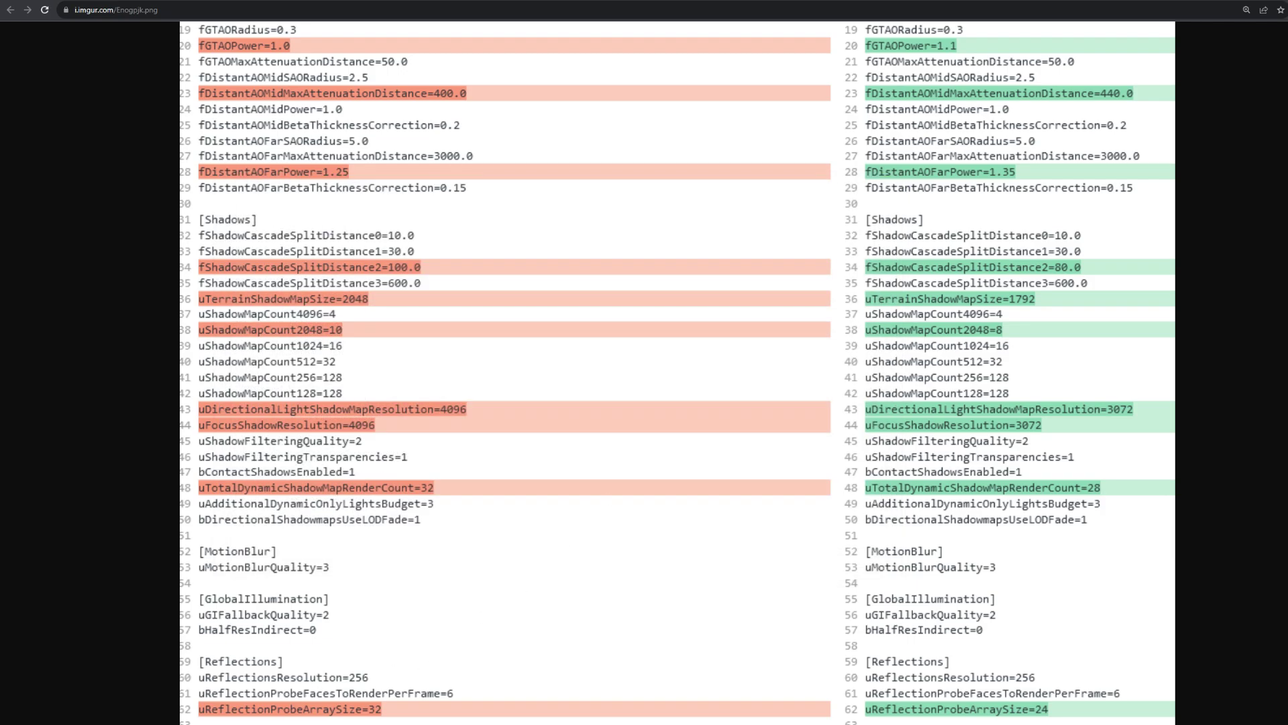
# Try to rename Ultra.ini in the Starfield root folder by entering .ba in its file name.
pyautogui.moveTo(247, 723)
pyautogui.click(247, 684)
pyautogui.click(306, 471)
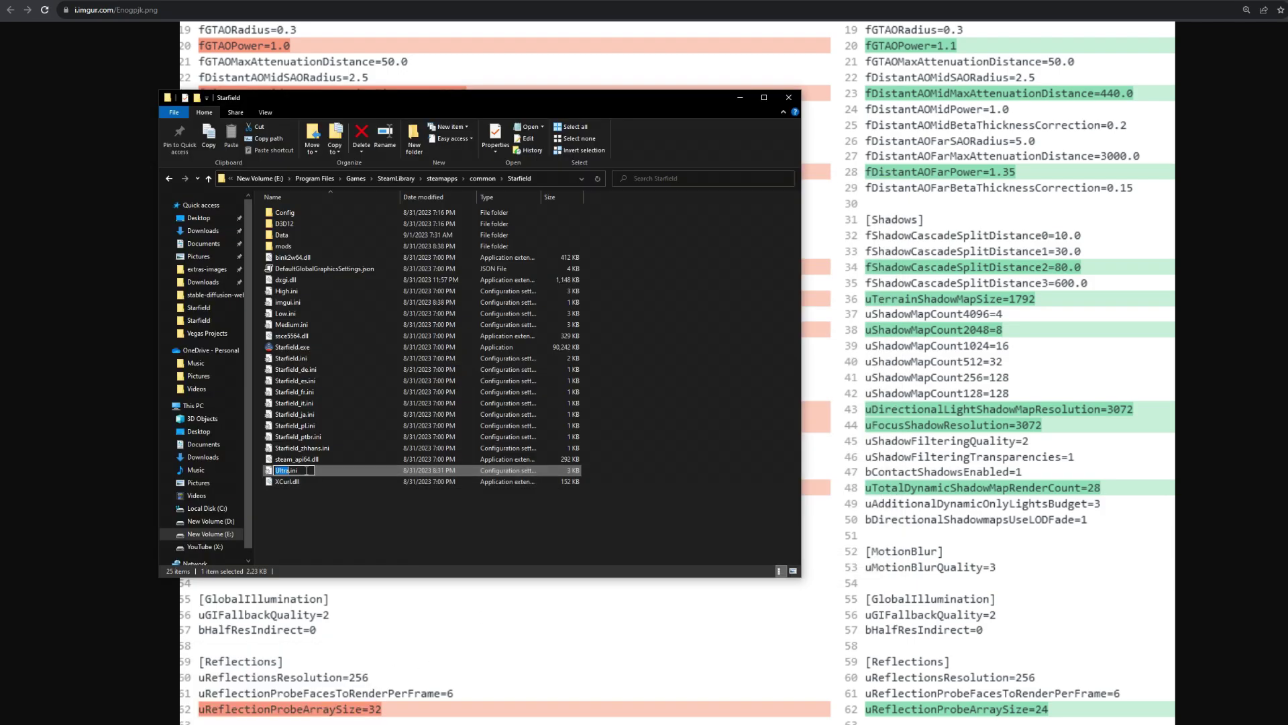
pyautogui.write('.ba')
pyautogui.press('BackSpace')
pyautogui.press('BackSpace')
pyautogui.press('BackSpace')
pyautogui.press('Return')
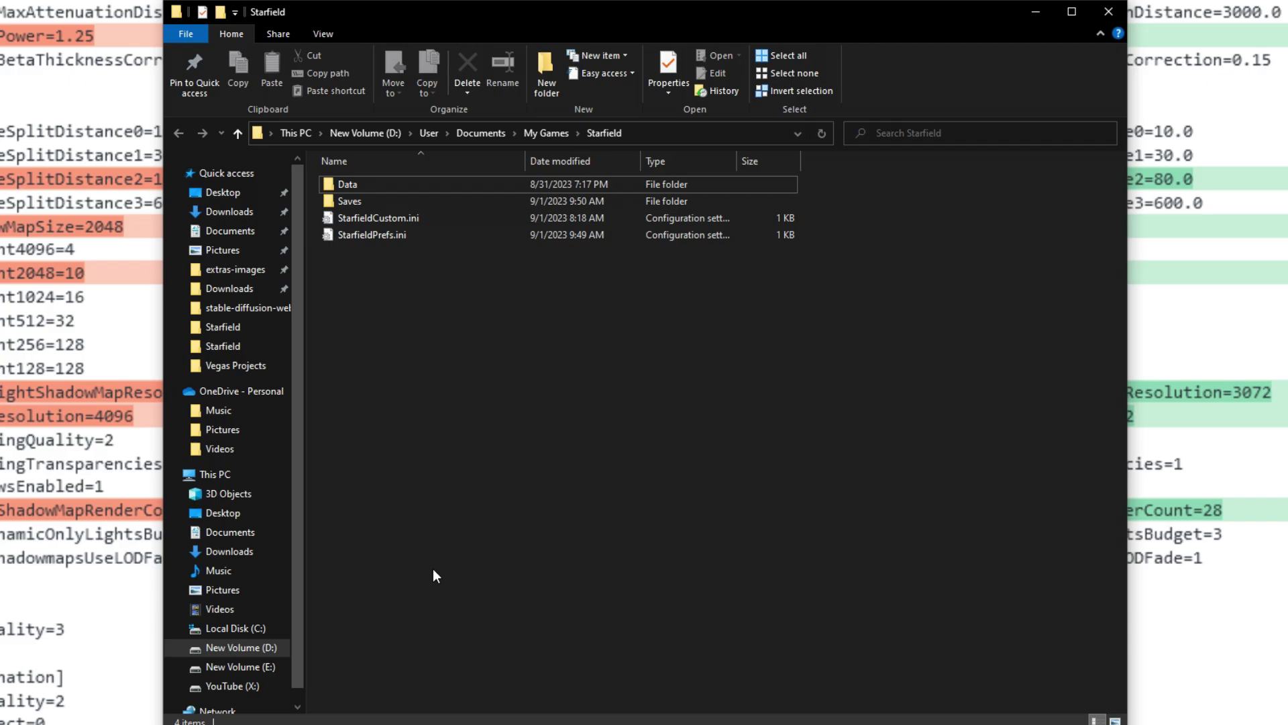
# Check the full path of the Starfield folder inside Documents\My Games.
pyautogui.click(651, 134)
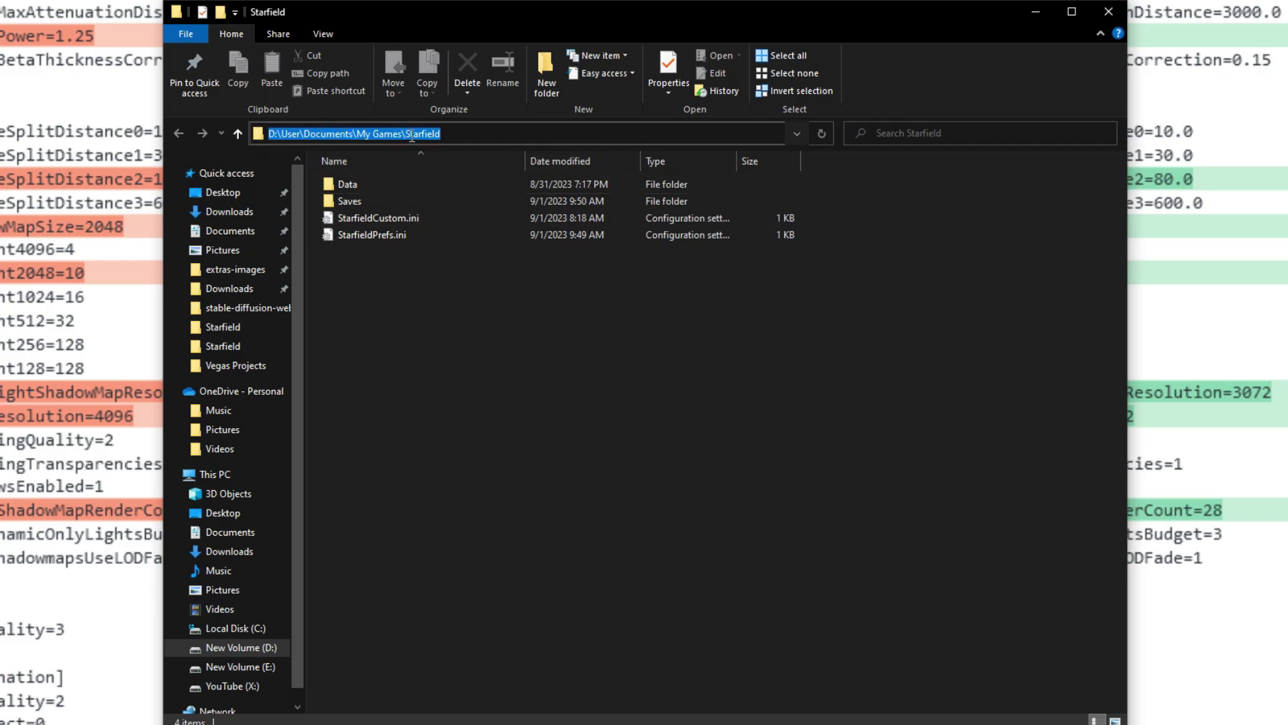
pyautogui.click(459, 135)
pyautogui.click(437, 380)
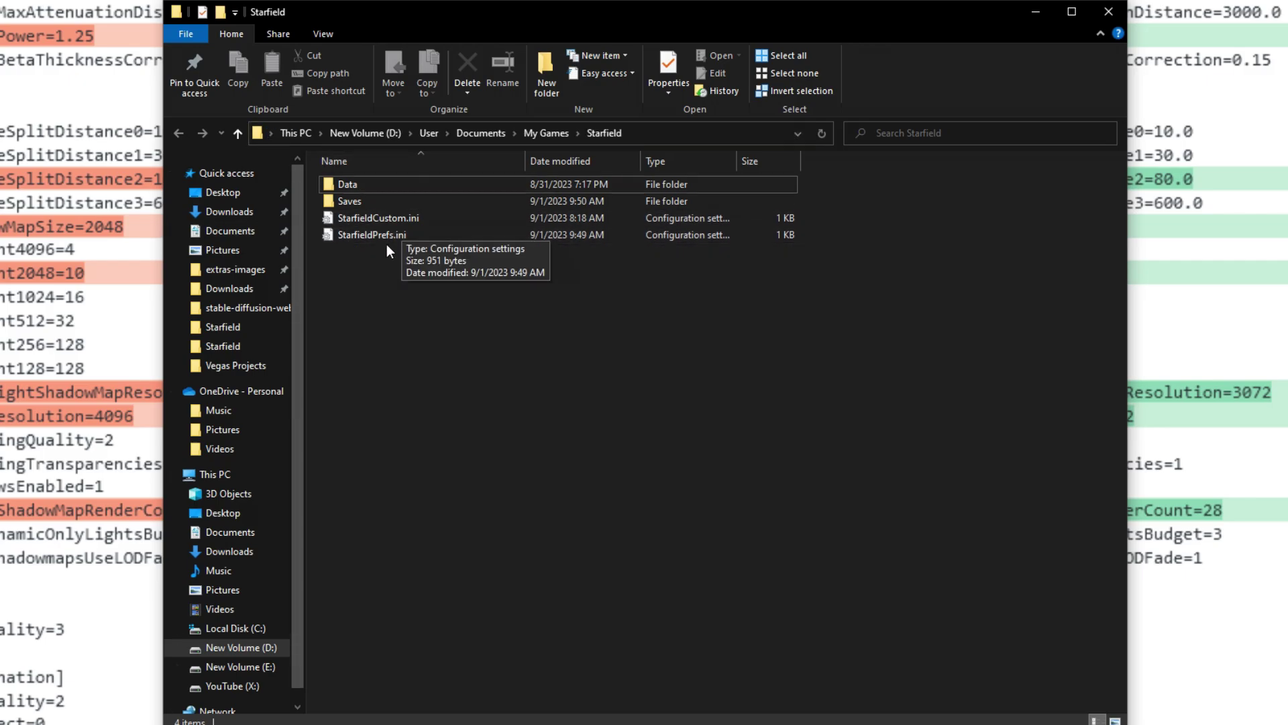
# Create a new text document in the My Games Starfield folder and try to name it StarfieldCustom.
pyautogui.rightClick(369, 317)
pyautogui.moveTo(437, 497)
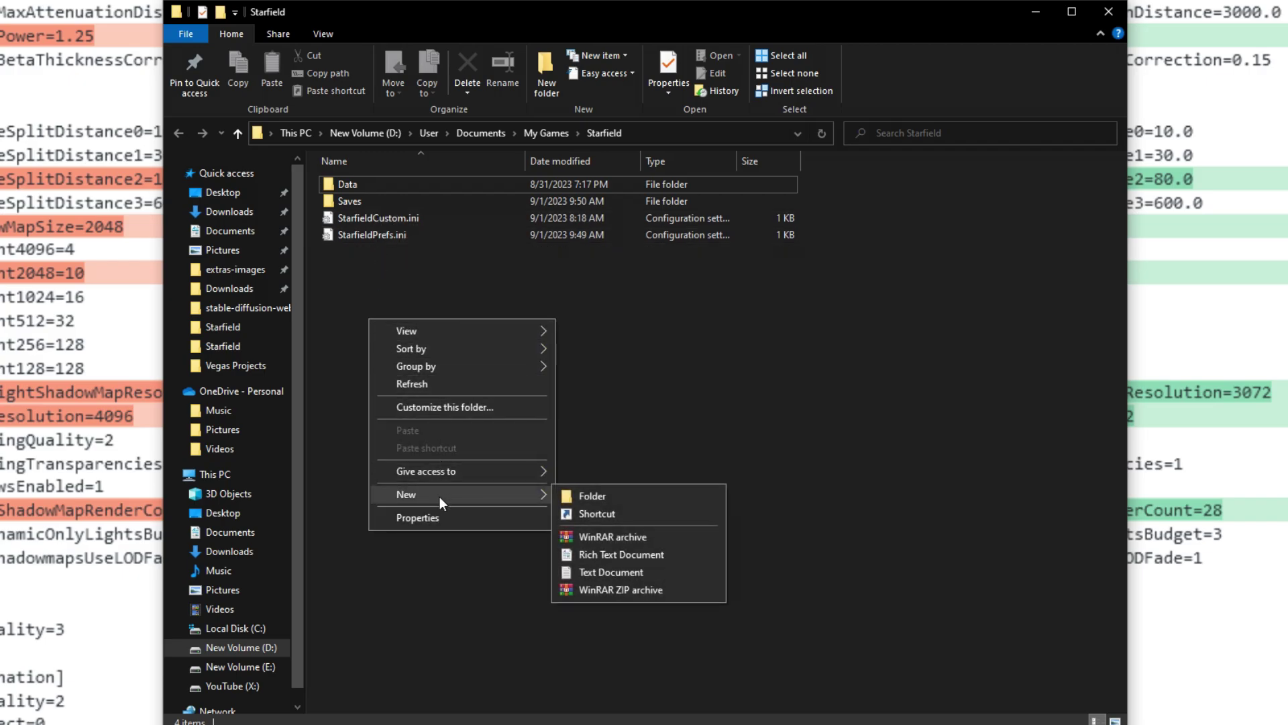
pyautogui.click(607, 571)
pyautogui.press('BackSpace')
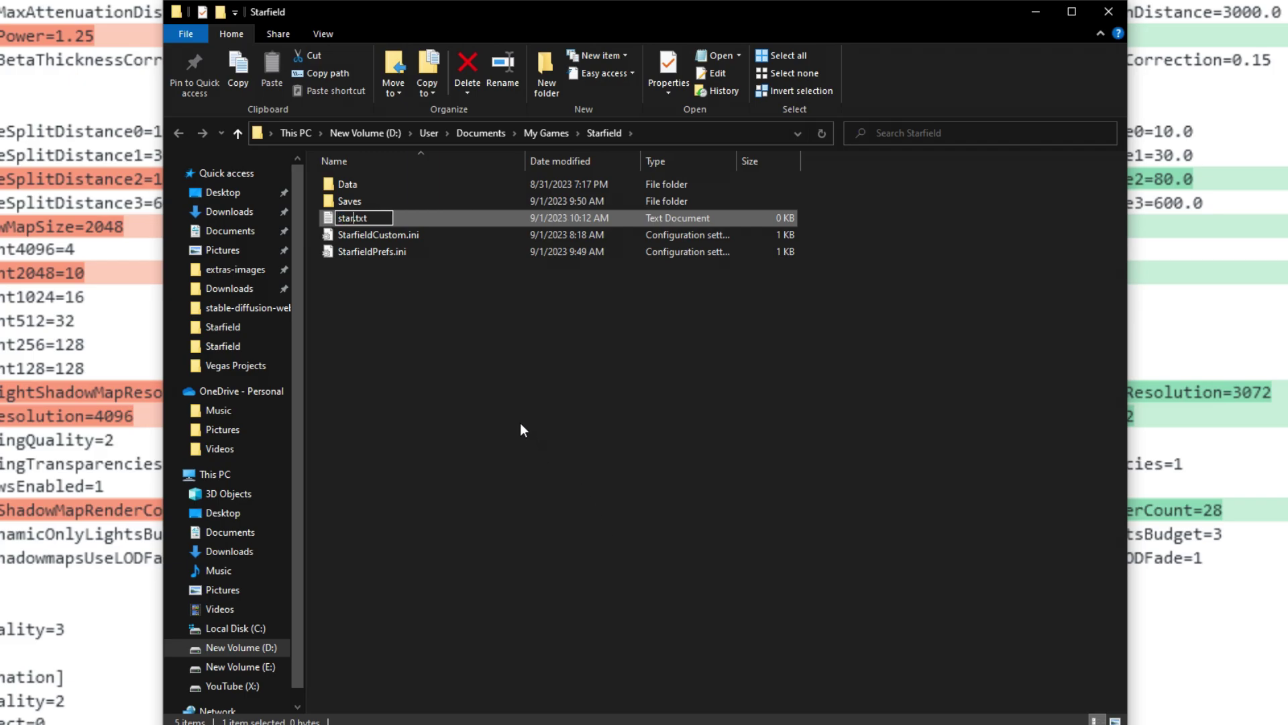
pyautogui.write('StarfieldCustom')
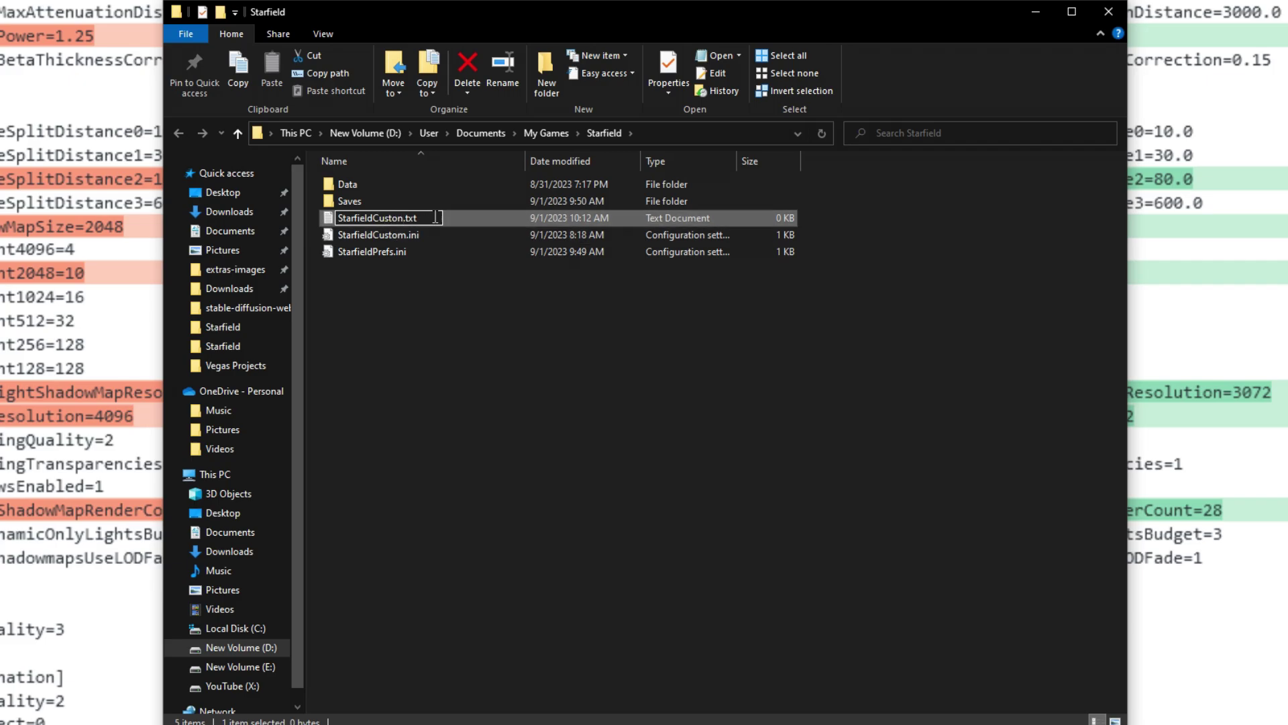
pyautogui.moveTo(417, 218); pyautogui.dragTo(230, 219)
pyautogui.press('BackSpace')
# Delete New Text Document.txt from the My Games Starfield folder.
pyautogui.rightClick(385, 229)
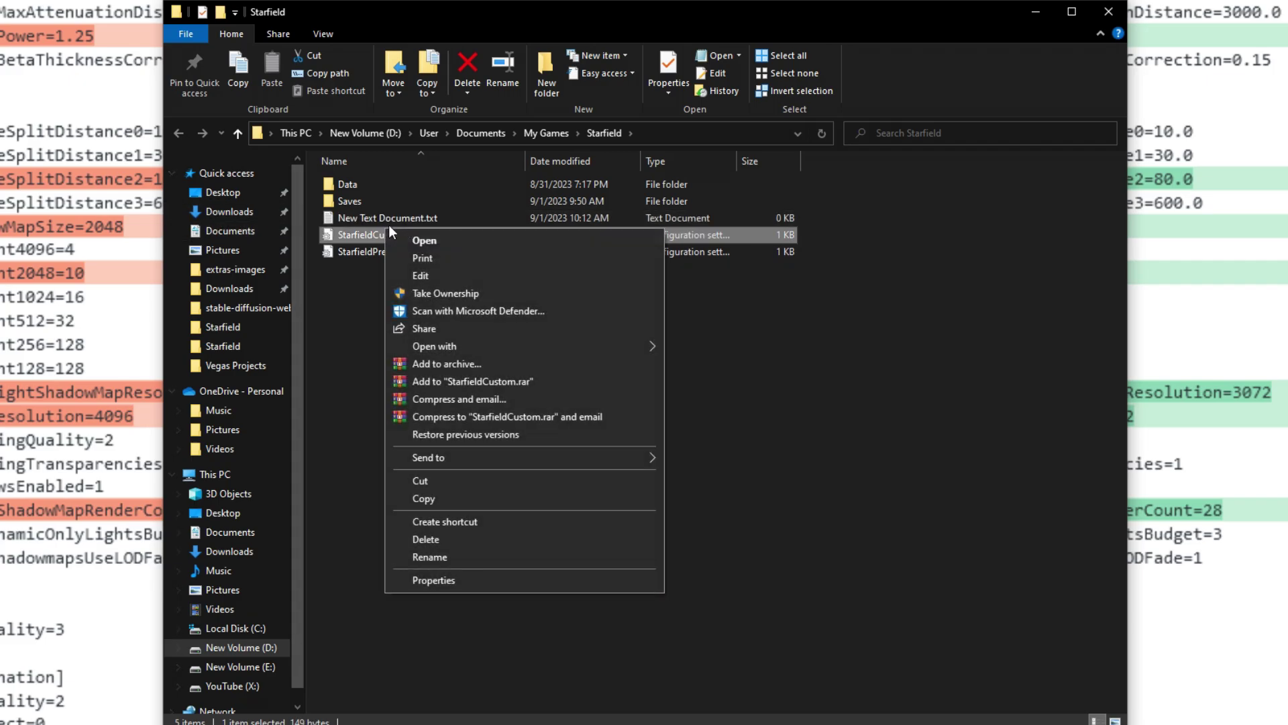
pyautogui.rightClick(379, 218)
pyautogui.click(418, 529)
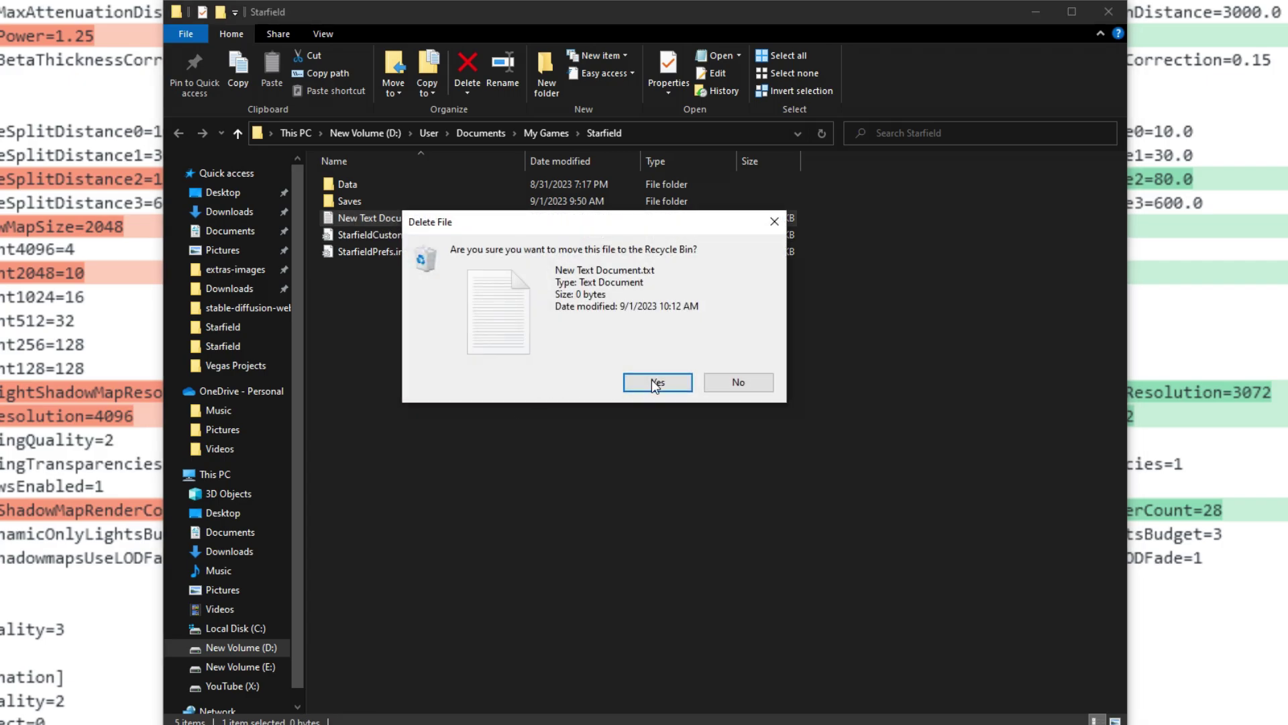
pyautogui.click(656, 384)
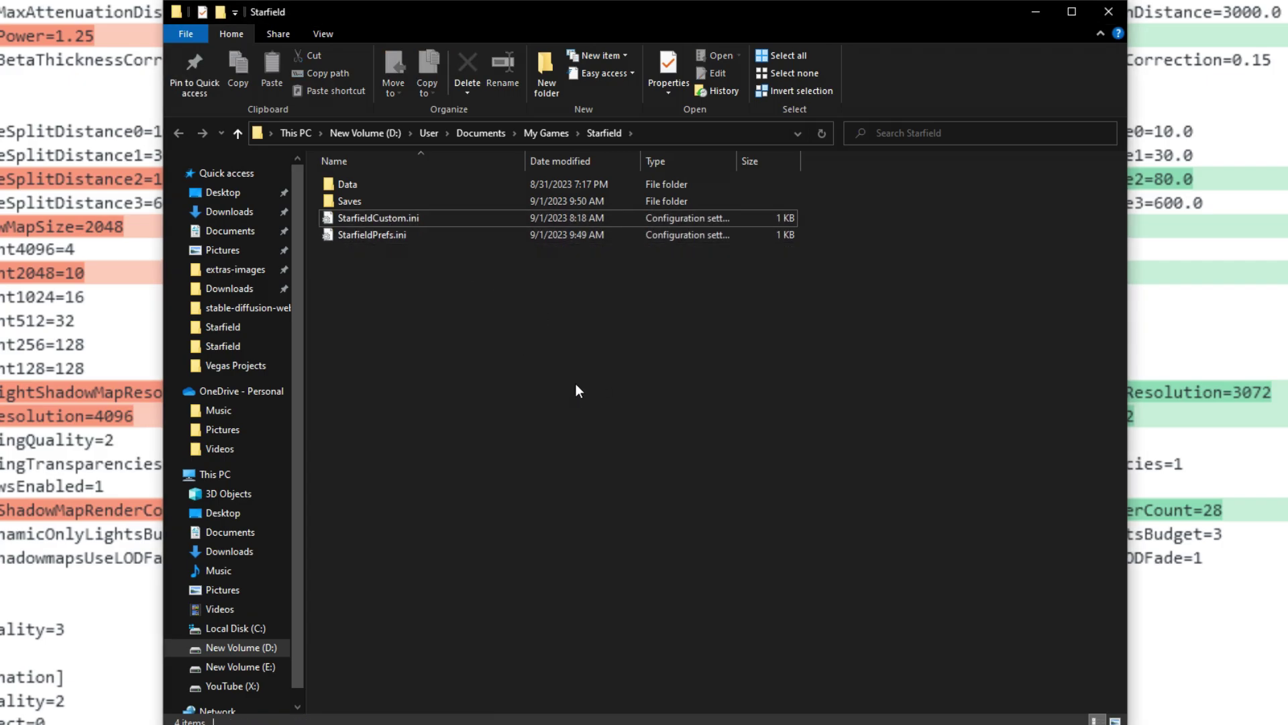
# Open StarfieldCustom.ini in Notepad and examine the first-person fFPWorldFOV value.
pyautogui.doubleClick(396, 220)
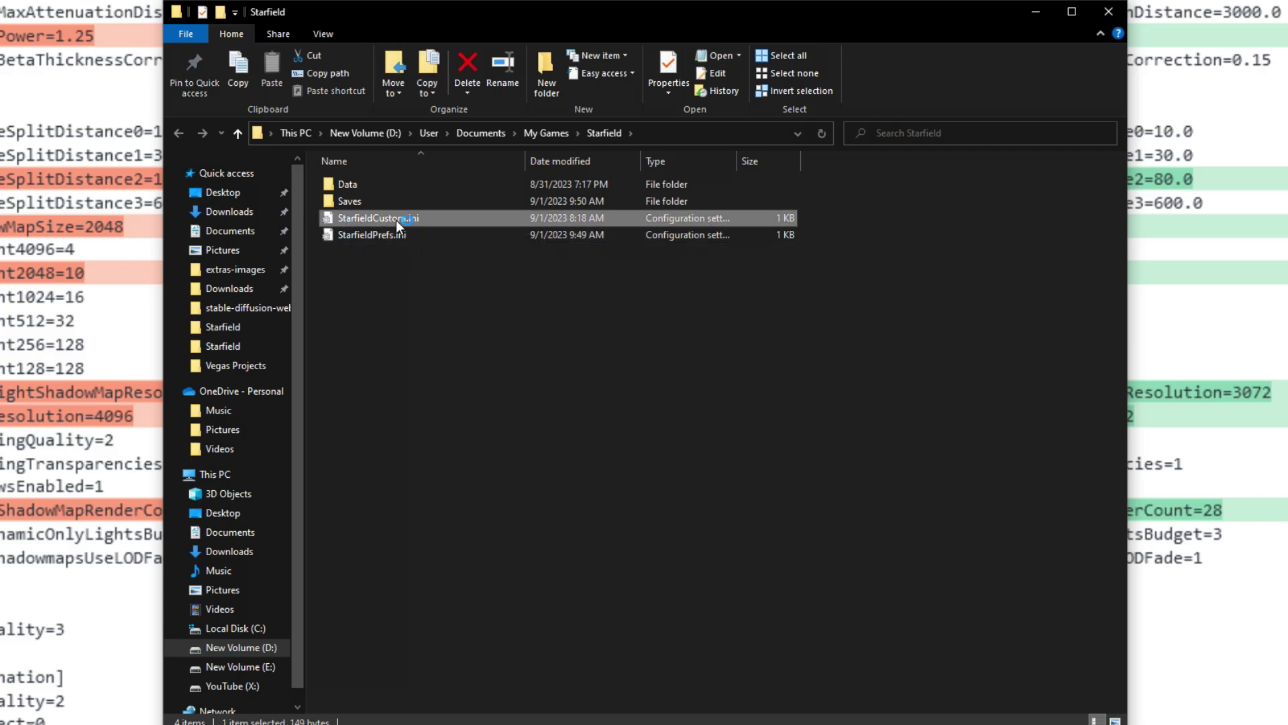
pyautogui.moveTo(37, 60); pyautogui.dragTo(278, 89)
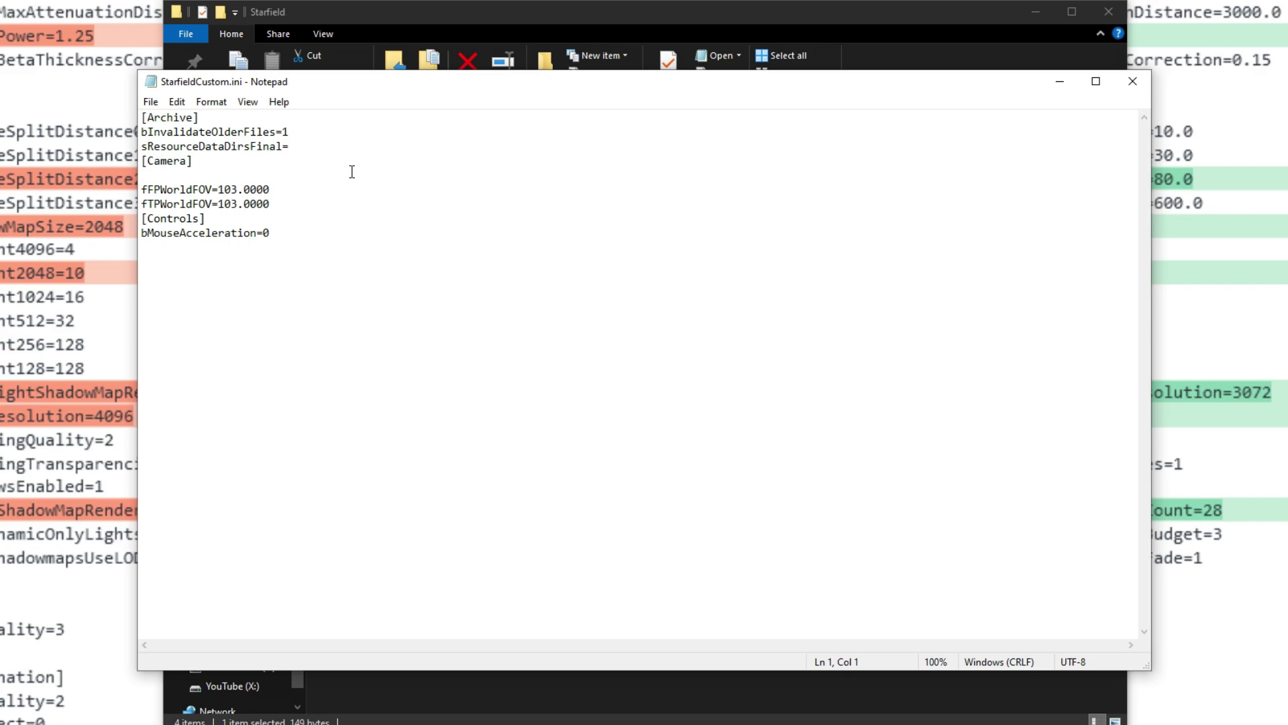
pyautogui.moveTo(218, 190); pyautogui.dragTo(314, 187)
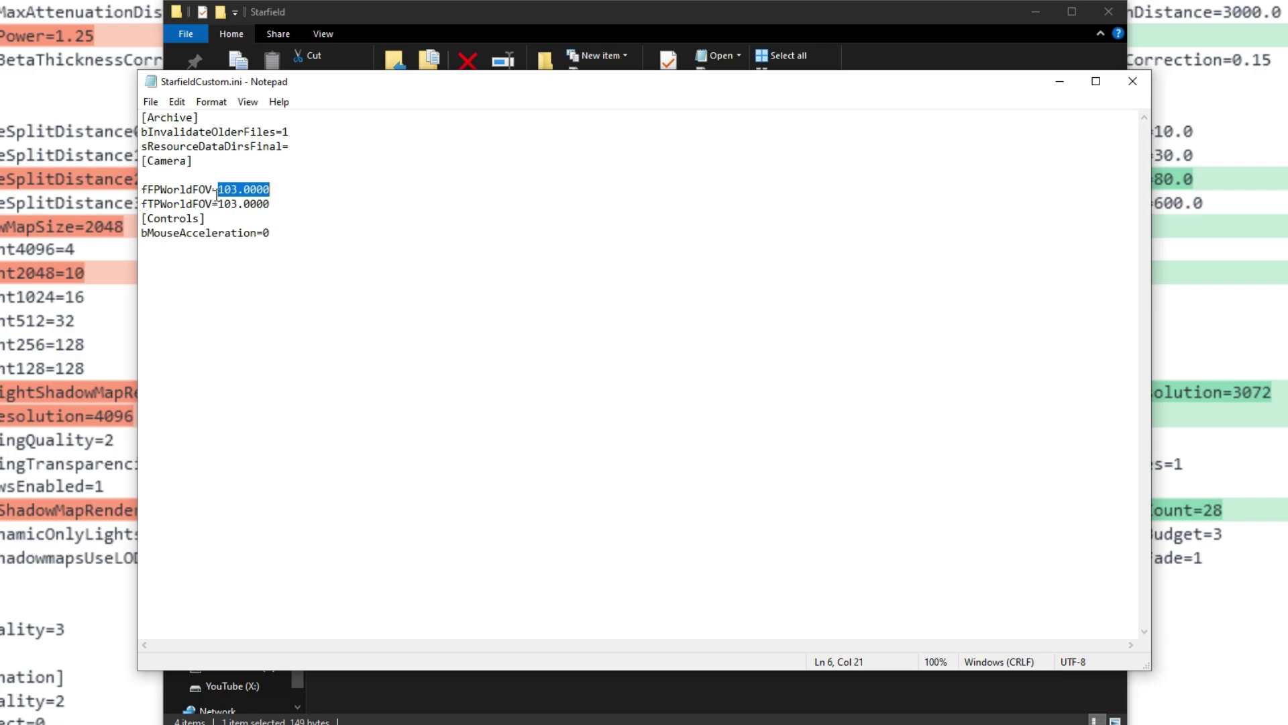
pyautogui.moveTo(212, 190); pyautogui.dragTo(302, 191)
pyautogui.click(187, 187)
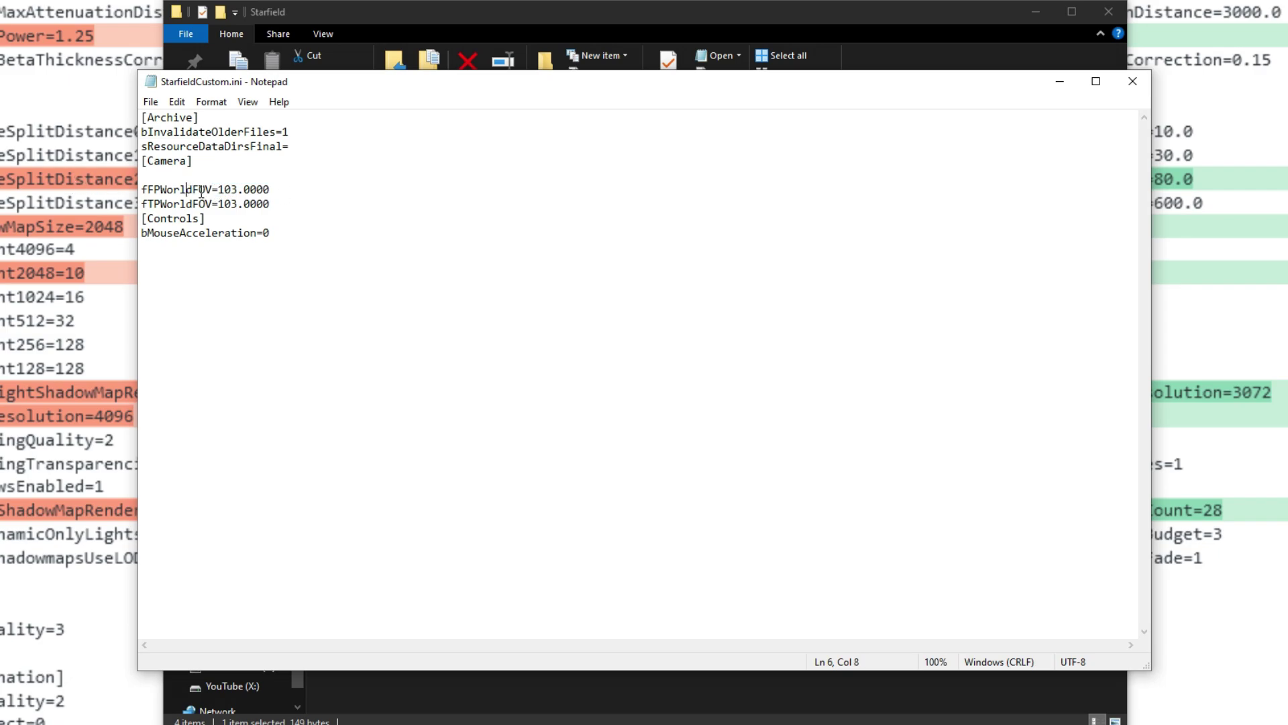
# Highlight the Controls section and the Archive section lines in StarfieldCustom.ini to review them.
pyautogui.moveTo(300, 238); pyautogui.dragTo(141, 220)
pyautogui.moveTo(294, 146); pyautogui.dragTo(134, 114)
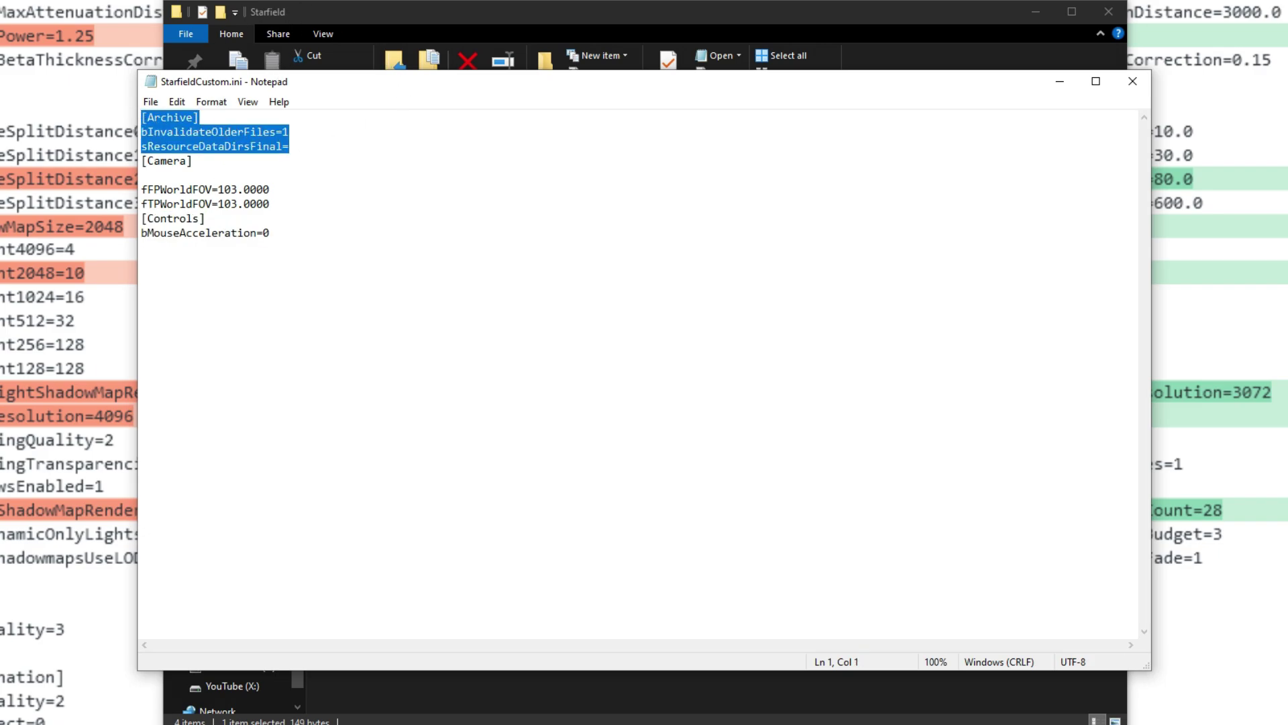
pyautogui.moveTo(141, 133); pyautogui.dragTo(227, 146)
pyautogui.click(282, 147)
pyautogui.click(210, 133)
pyautogui.click(157, 129)
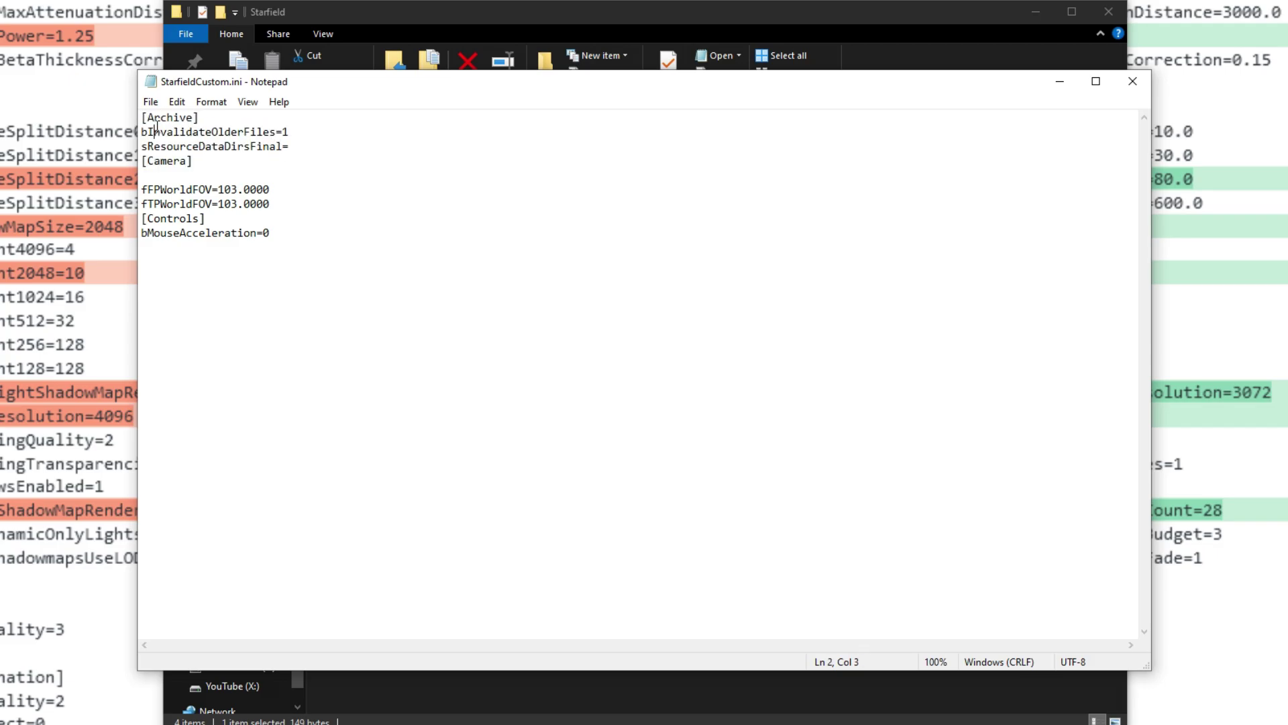
# Reposition the StarfieldCustom.ini window and highlight the fFPWorldFOV and fTPWorldFOV lines.
pyautogui.moveTo(347, 81); pyautogui.dragTo(383, 369)
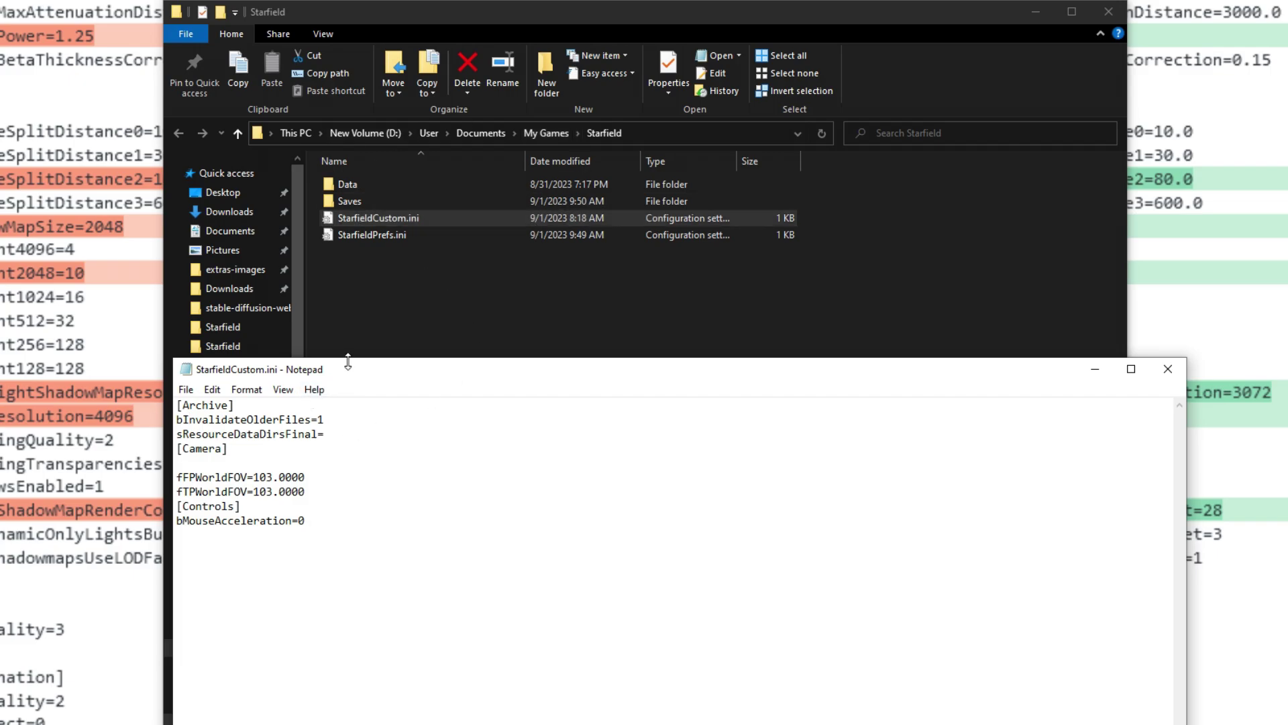
pyautogui.moveTo(347, 364); pyautogui.dragTo(327, 199)
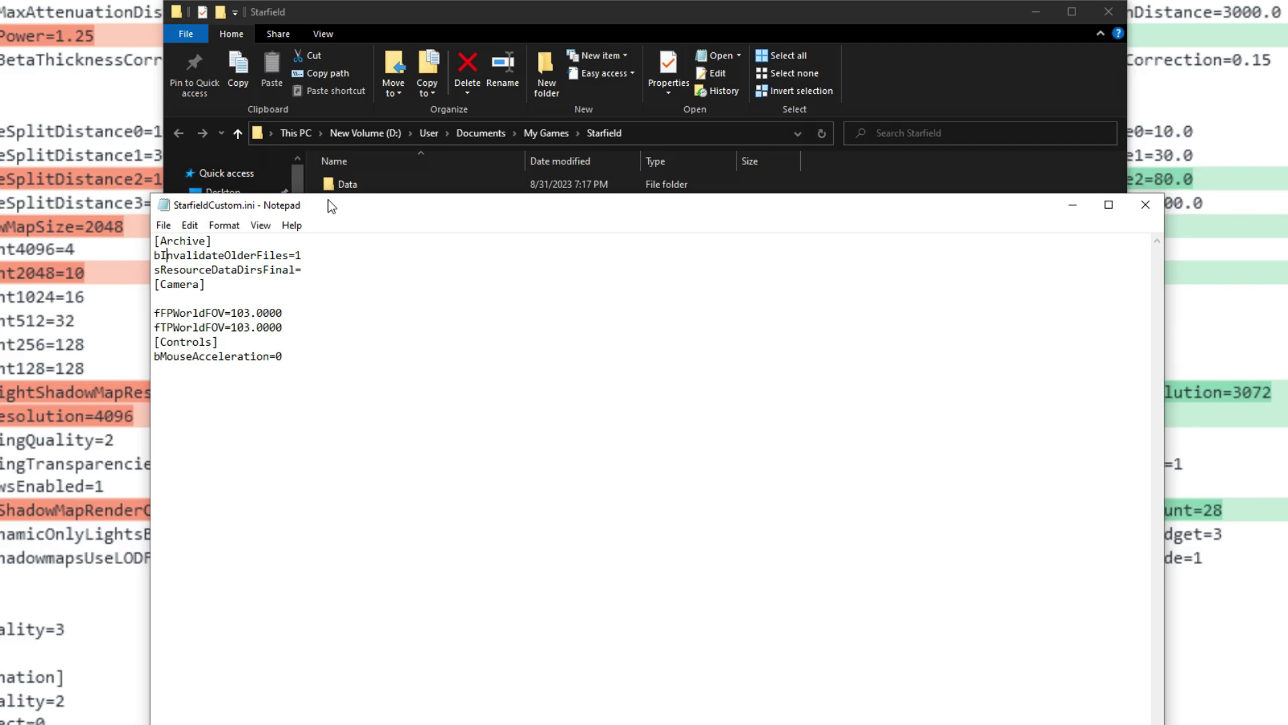
pyautogui.moveTo(154, 313); pyautogui.dragTo(311, 329)
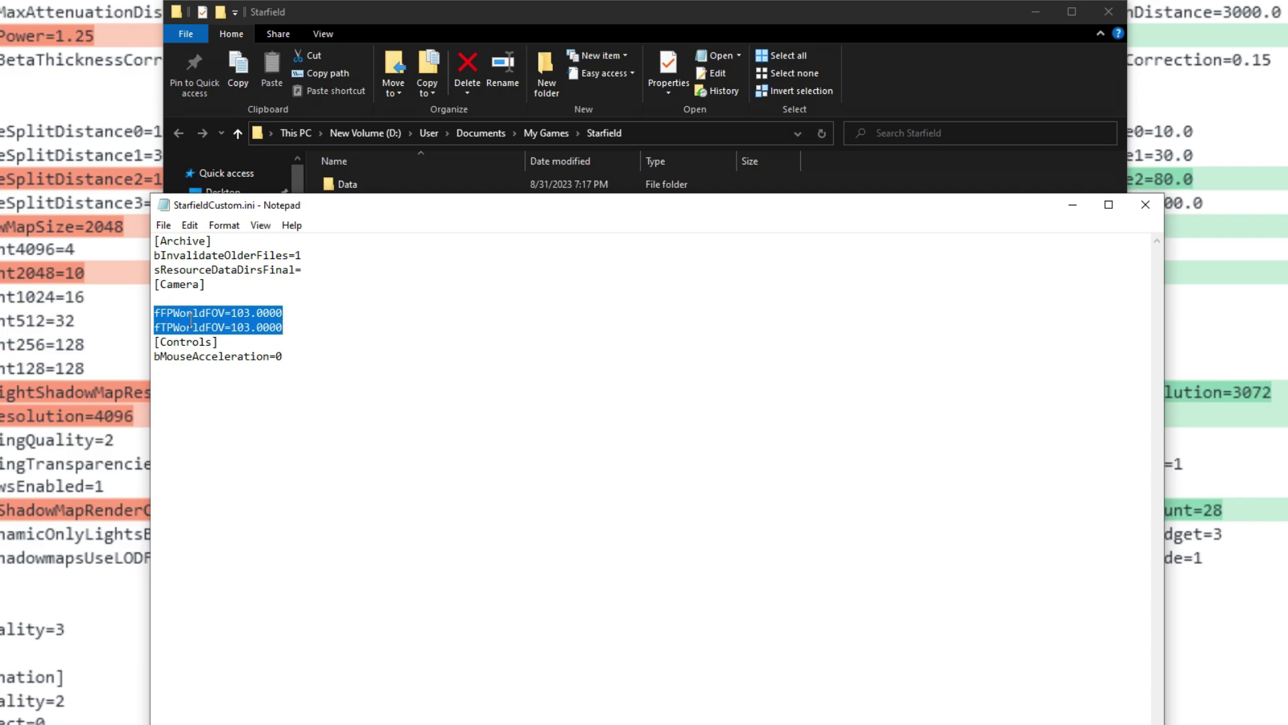
pyautogui.moveTo(161, 312); pyautogui.dragTo(172, 313)
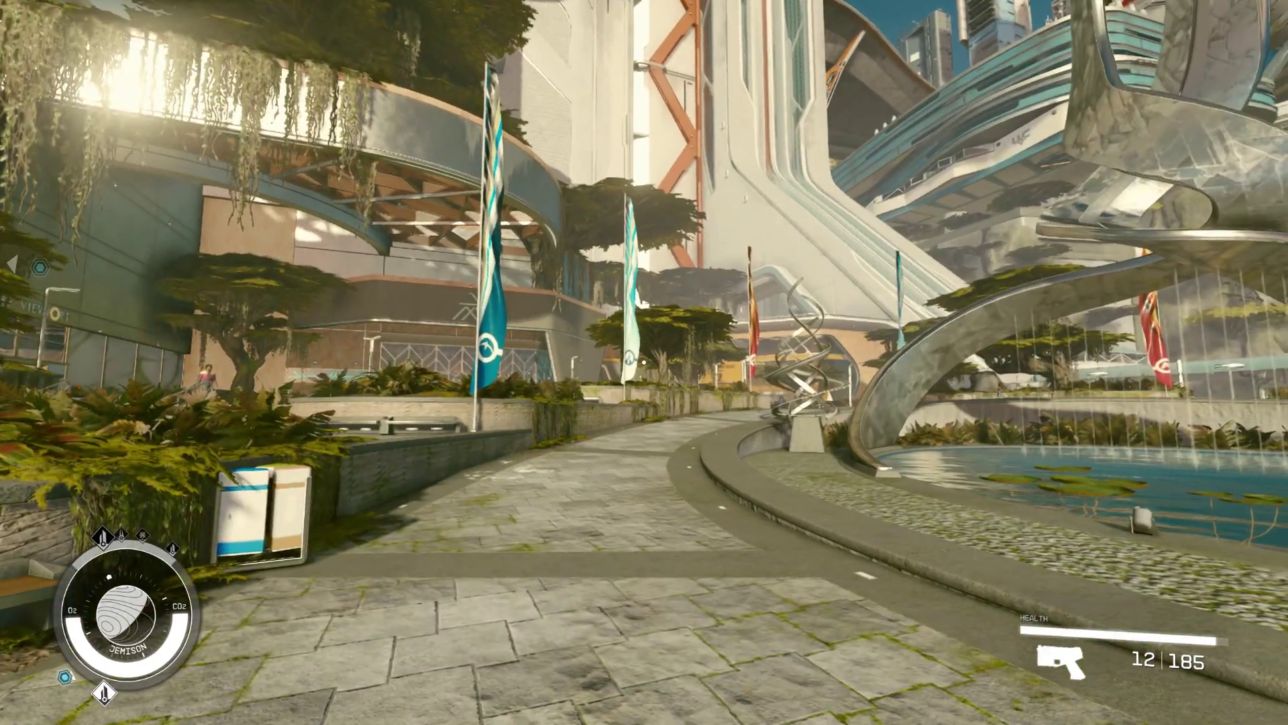
pyautogui.scroll(-1, 644, 363)
pyautogui.press('w')
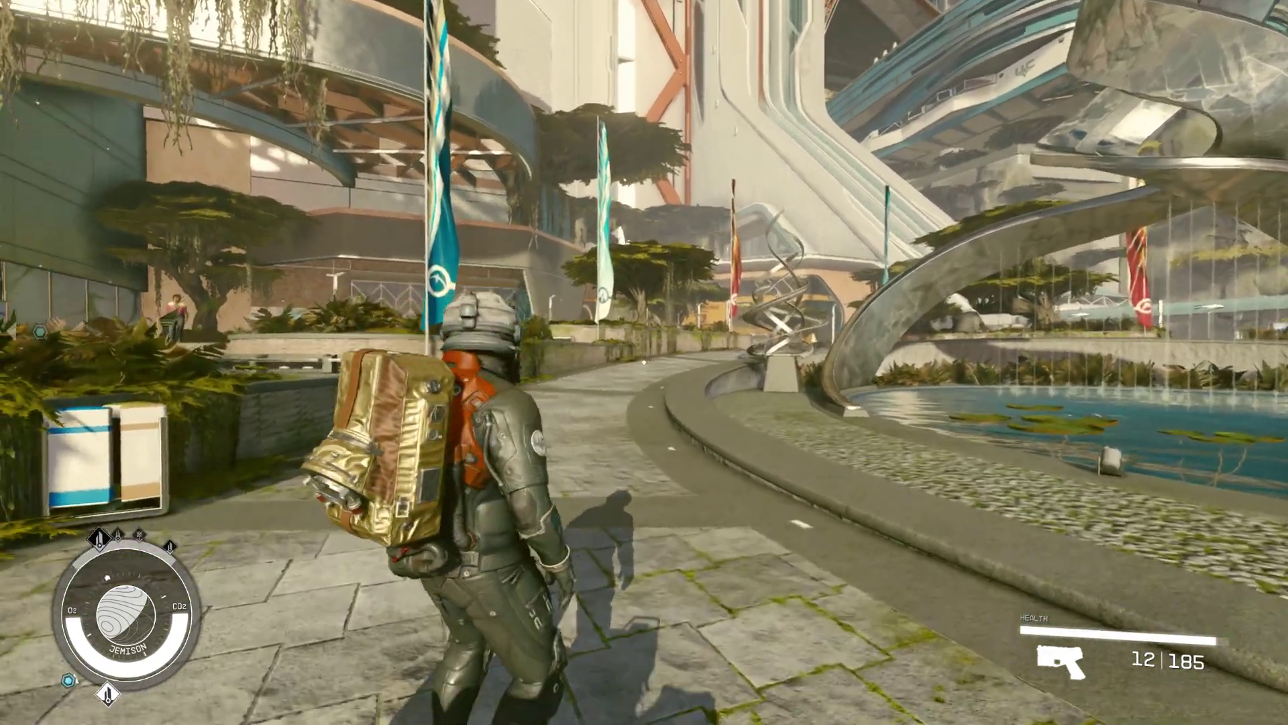
pyautogui.scroll(1, 644, 363)
pyautogui.press('f')
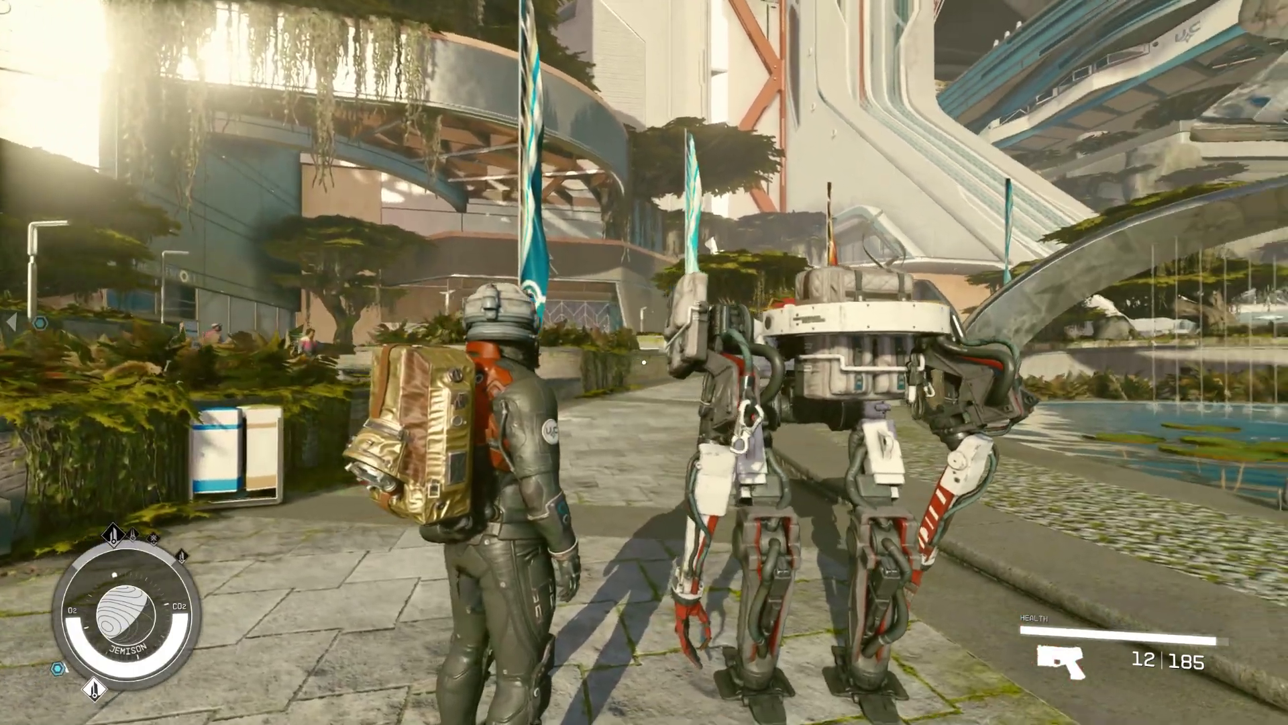
pyautogui.press('f')
pyautogui.press('f')
# Review the FOV, mouse acceleration and sResourceDataDirsFinal lines in StarfieldCustom.ini by highlighting them.
pyautogui.moveTo(173, 313); pyautogui.dragTo(282, 313)
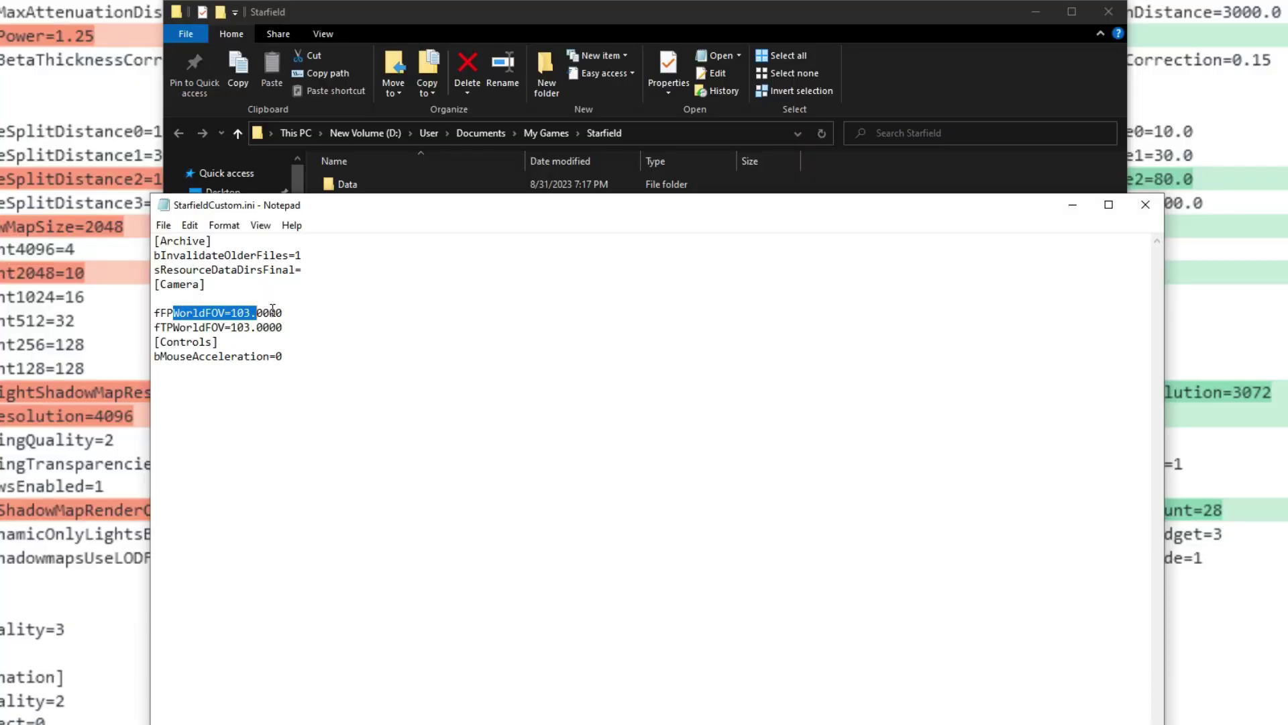
pyautogui.click(179, 313)
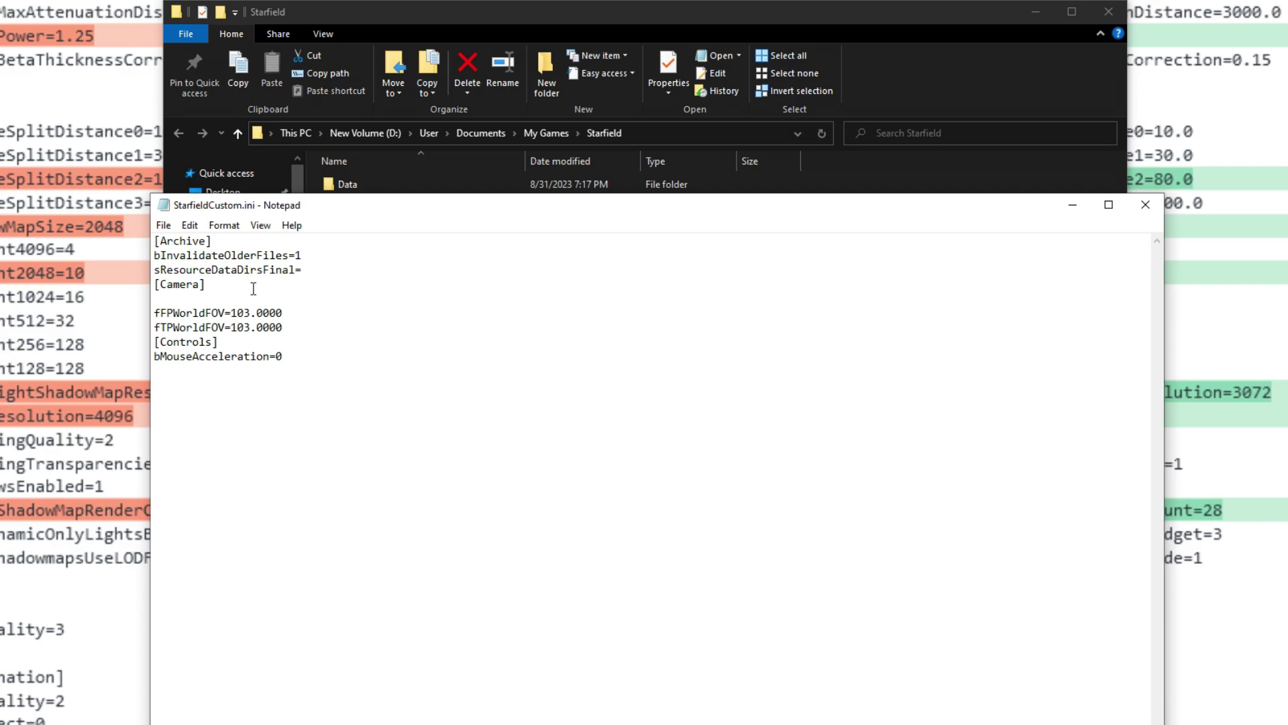
pyautogui.moveTo(282, 328); pyautogui.dragTo(154, 310)
pyautogui.moveTo(284, 357); pyautogui.dragTo(159, 342)
pyautogui.click(169, 270)
pyautogui.doubleClick(178, 269)
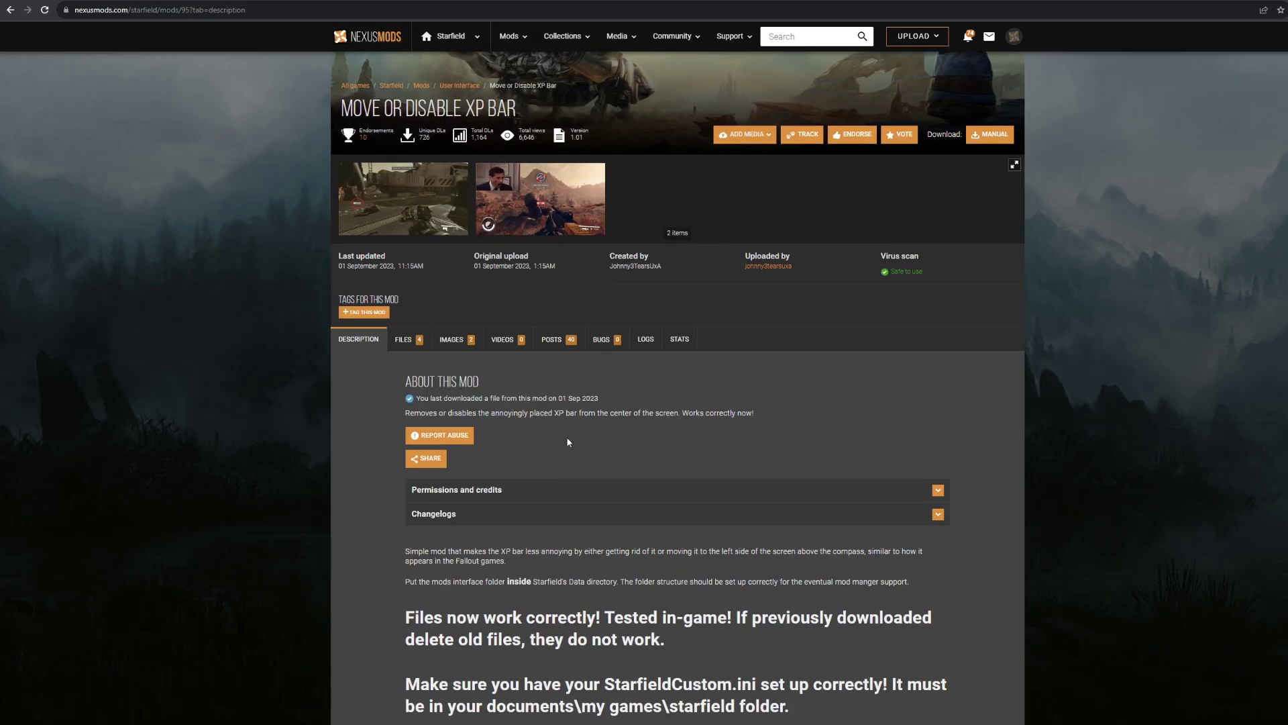
# Read the Move or Disable XP Bar mod description on Nexus Mods and view its two preview images.
pyautogui.scroll(-3, 567, 442)
pyautogui.moveTo(405, 373); pyautogui.dragTo(526, 366)
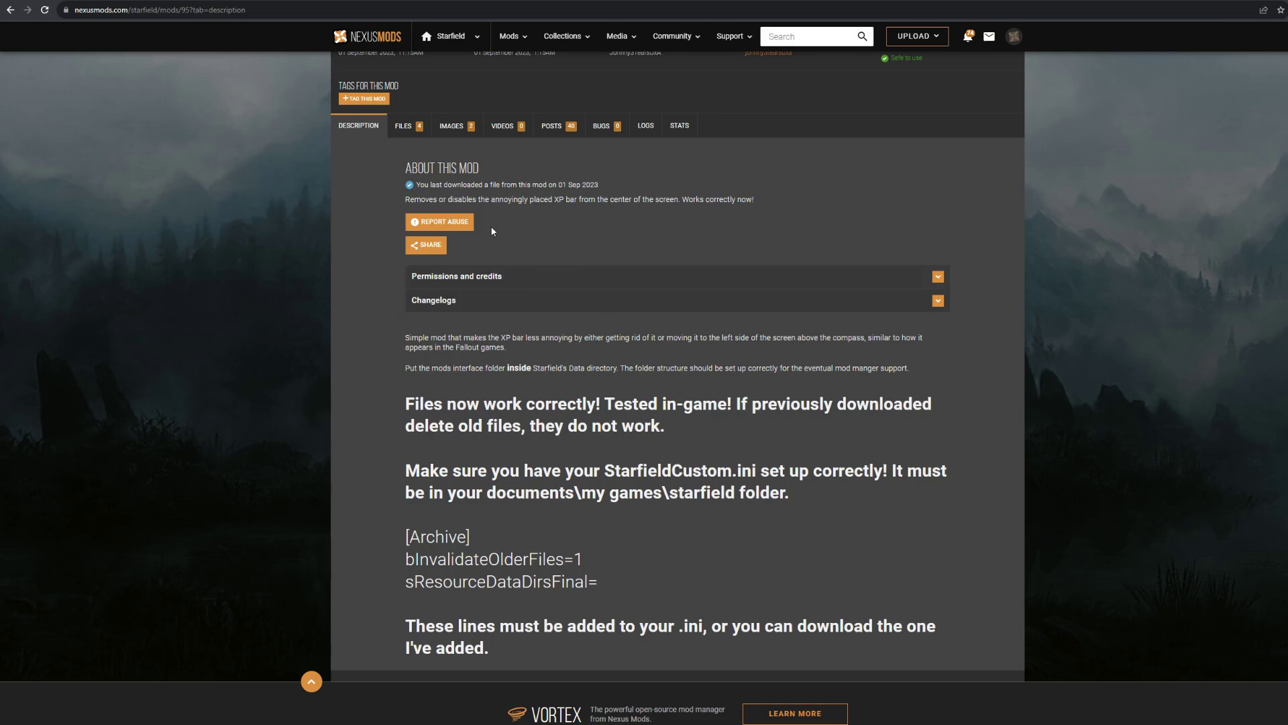
pyautogui.scroll(5, 492, 230)
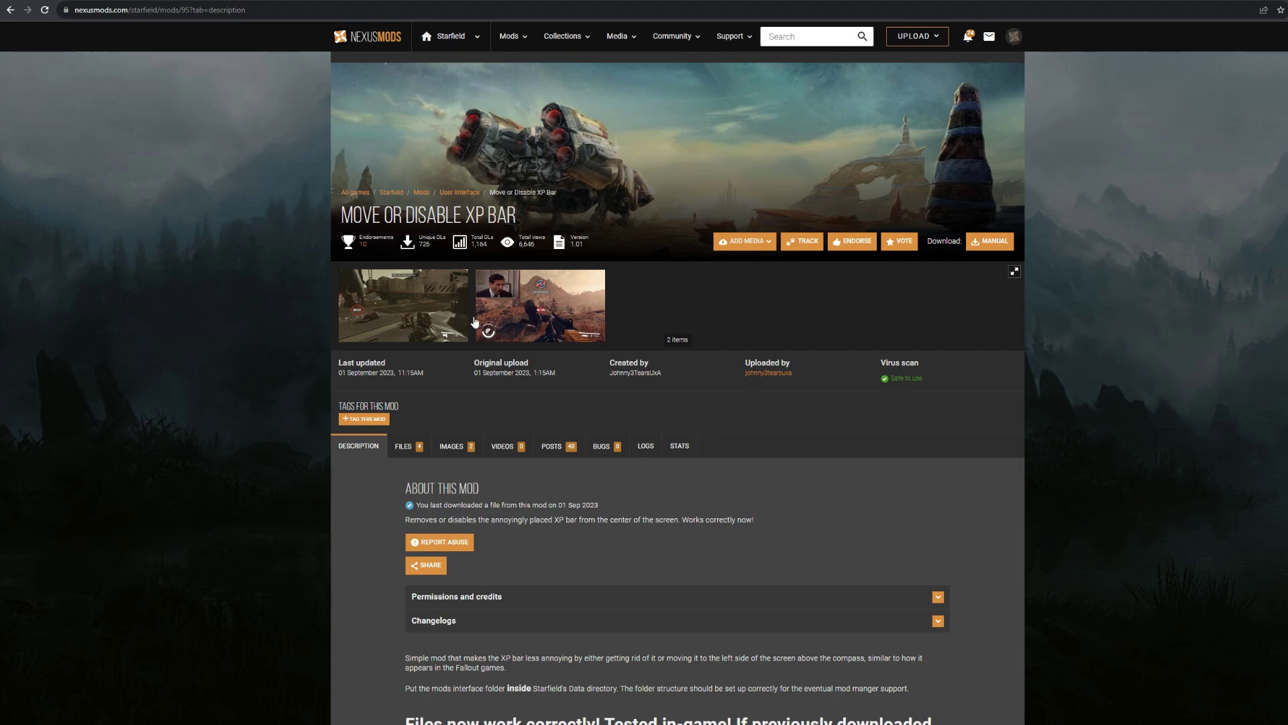
pyautogui.click(572, 308)
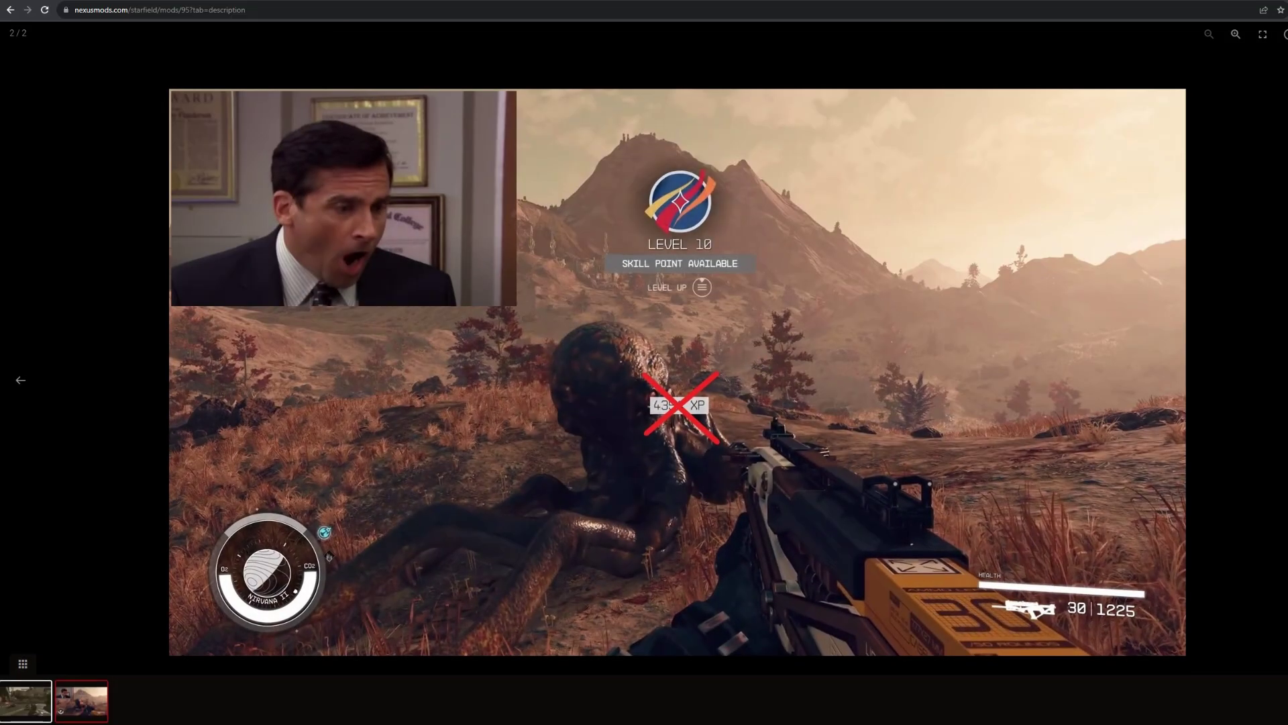
pyautogui.press('Escape')
pyautogui.click(460, 313)
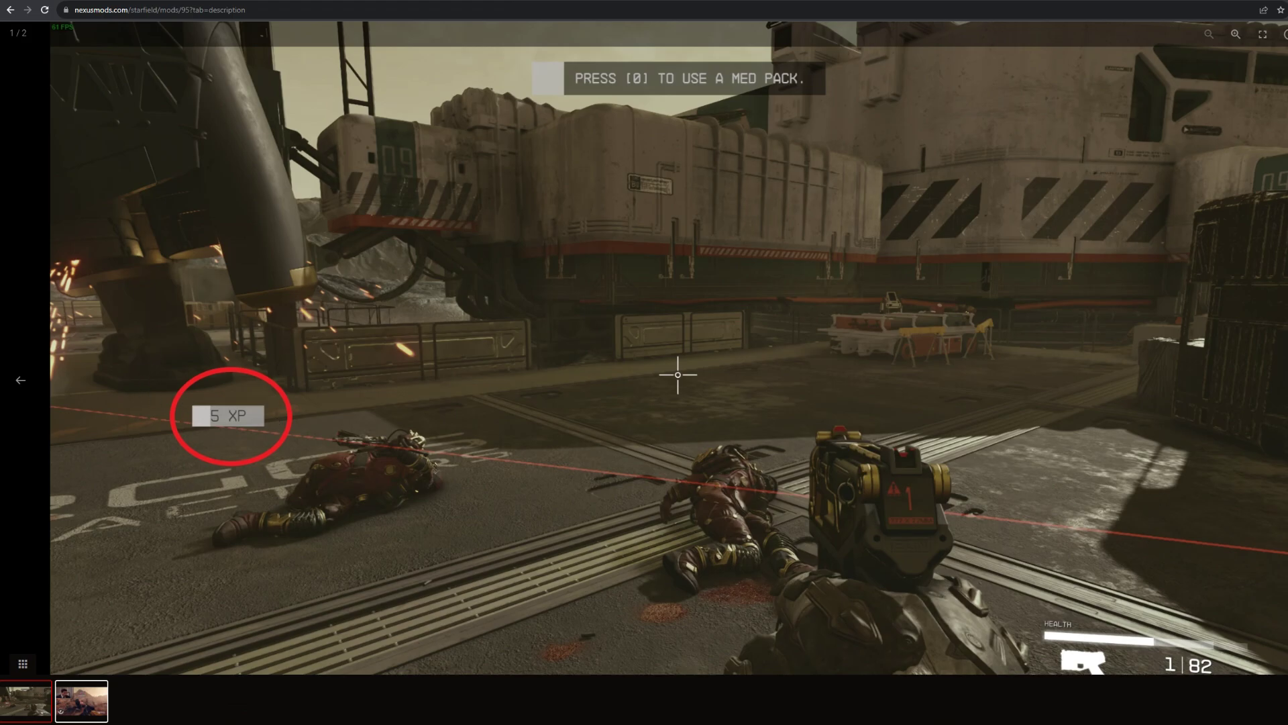
pyautogui.press('Escape')
# Look through the XP bar mod's downloadable files and reread the description's required StarfieldCustom.ini lines.
pyautogui.click(406, 456)
pyautogui.scroll(-5, 470, 403)
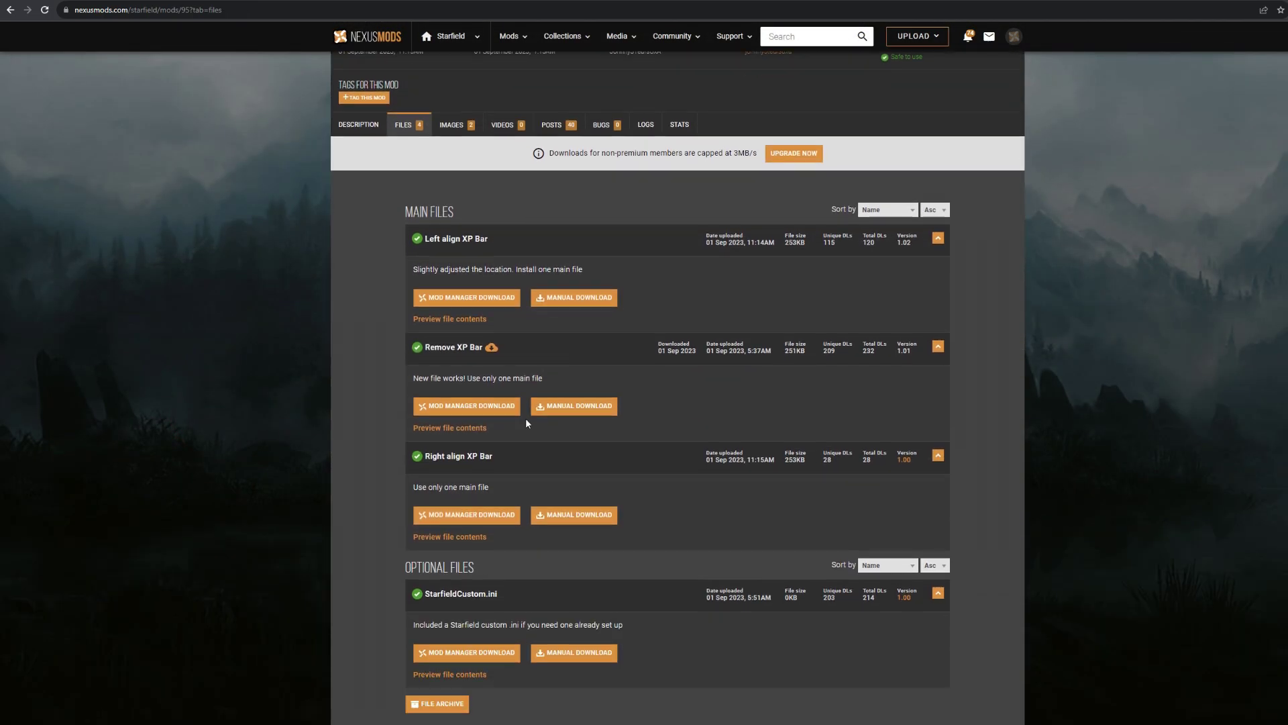
pyautogui.scroll(-1, 530, 427)
pyautogui.click(362, 71)
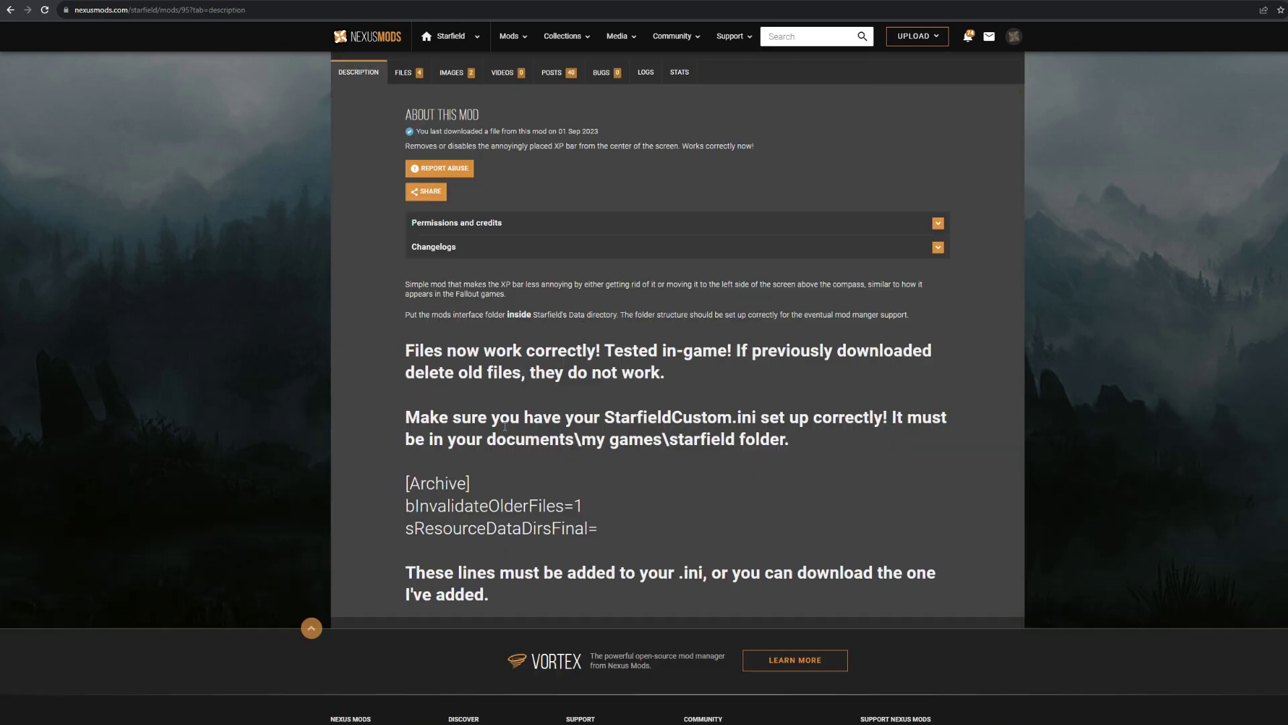
pyautogui.scroll(2, 605, 640)
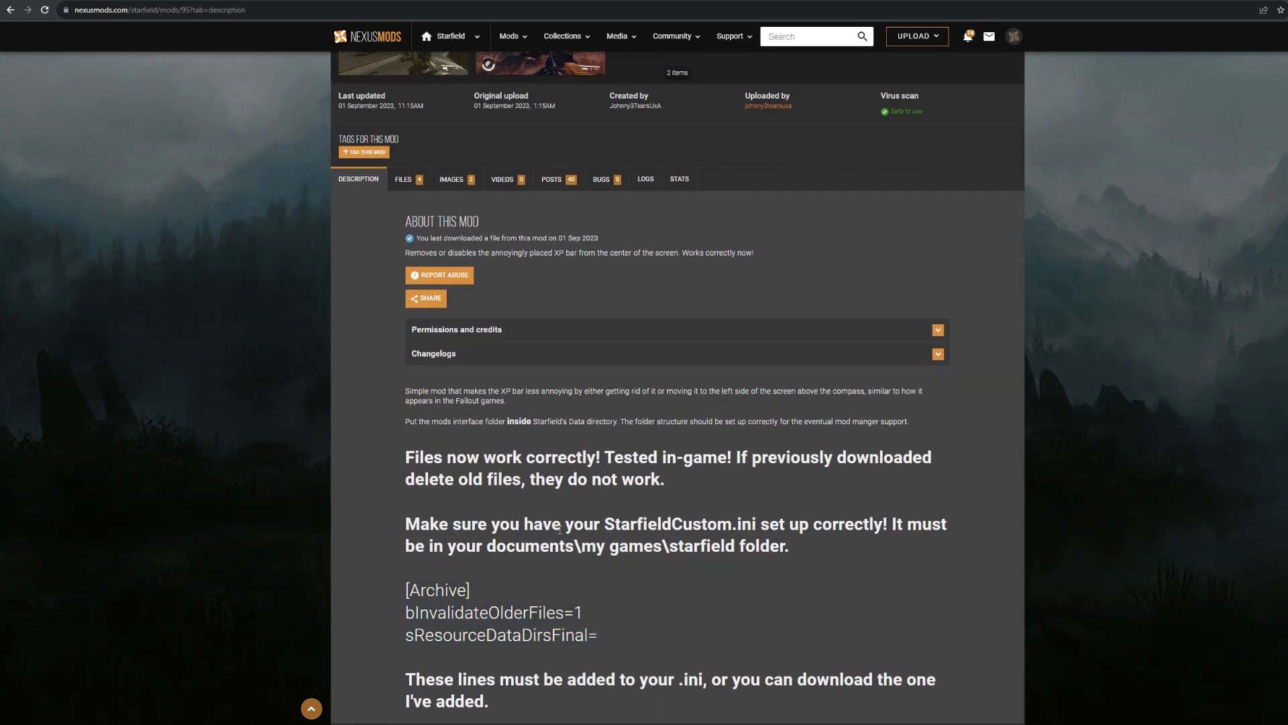
pyautogui.click(474, 607)
# Switch to StarfieldCustom.ini in Notepad, highlight its Archive lines for comparison, and close the file.
pyautogui.hotkey('alt', 'Tab')
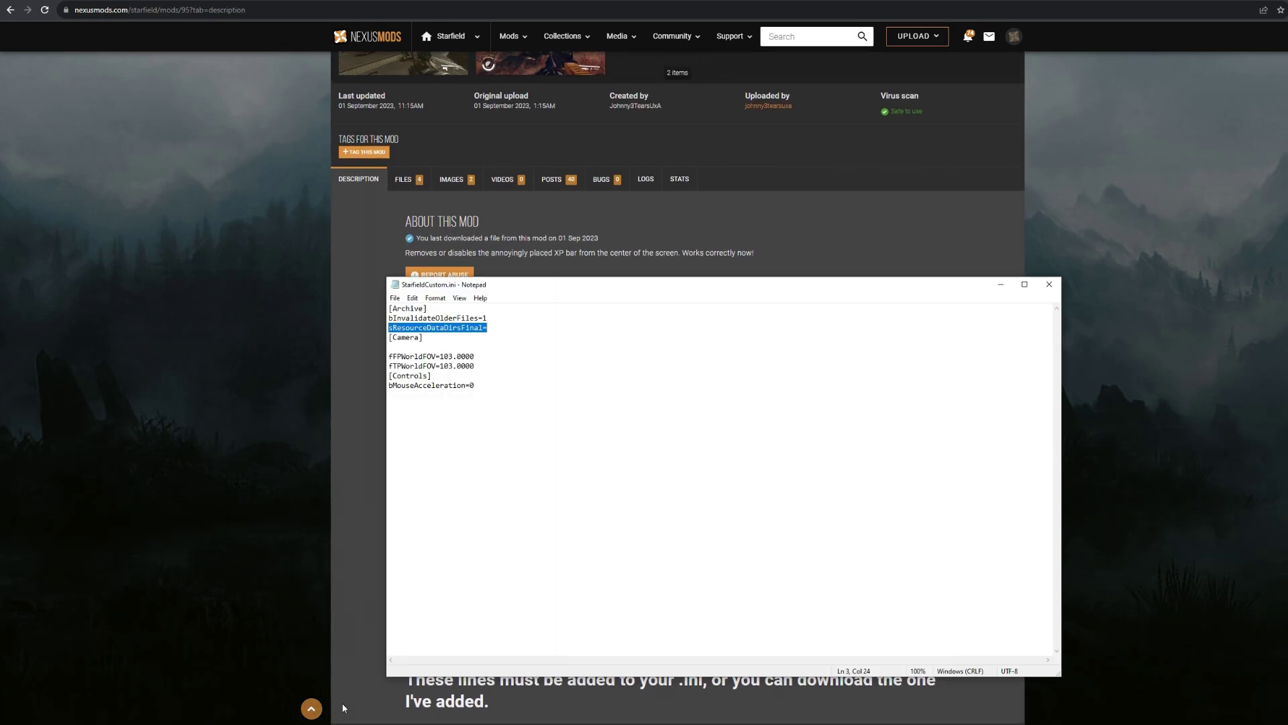
pyautogui.moveTo(386, 310)
pyautogui.mouseDown()
pyautogui.moveTo(424, 310)
pyautogui.moveTo(373, 310)
pyautogui.mouseUp()
pyautogui.moveTo(379, 308); pyautogui.dragTo(396, 346)
pyautogui.click(1049, 286)
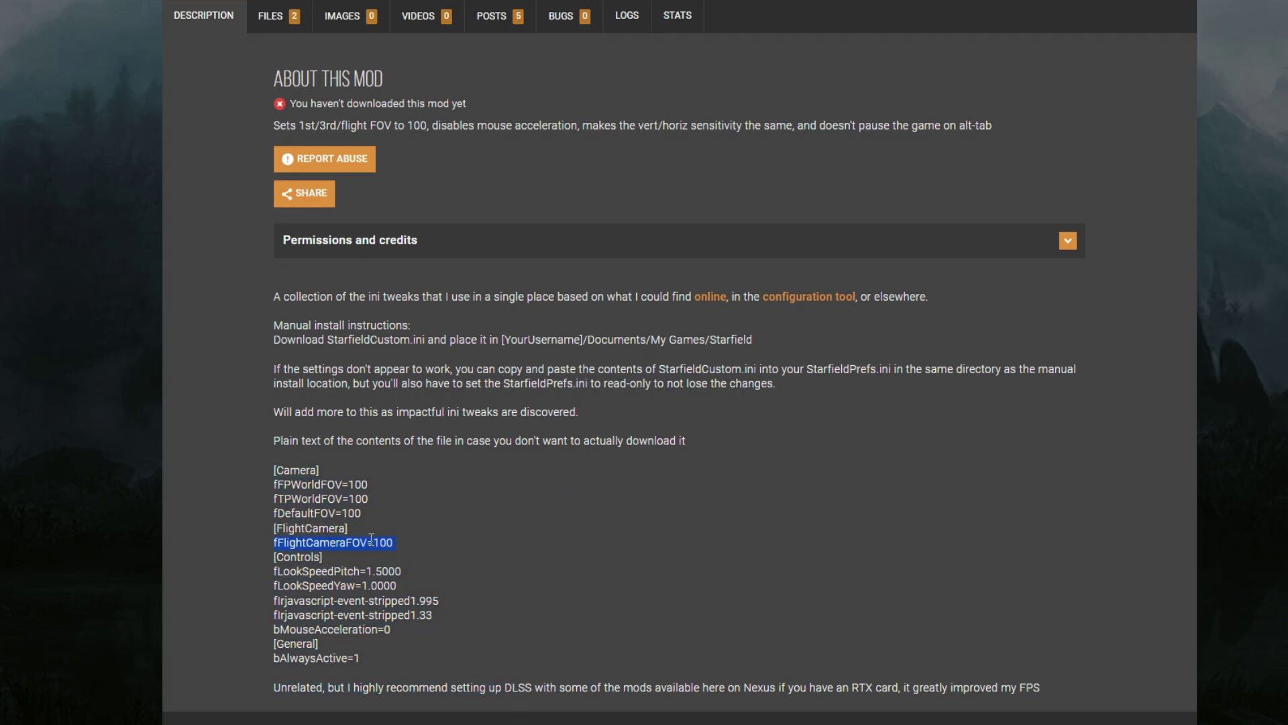
# Examine the ini tweaks listed on the 100 FOV mod page, highlighting the Camera, FlightCamera and Controls lines.
pyautogui.moveTo(358, 630); pyautogui.dragTo(344, 530)
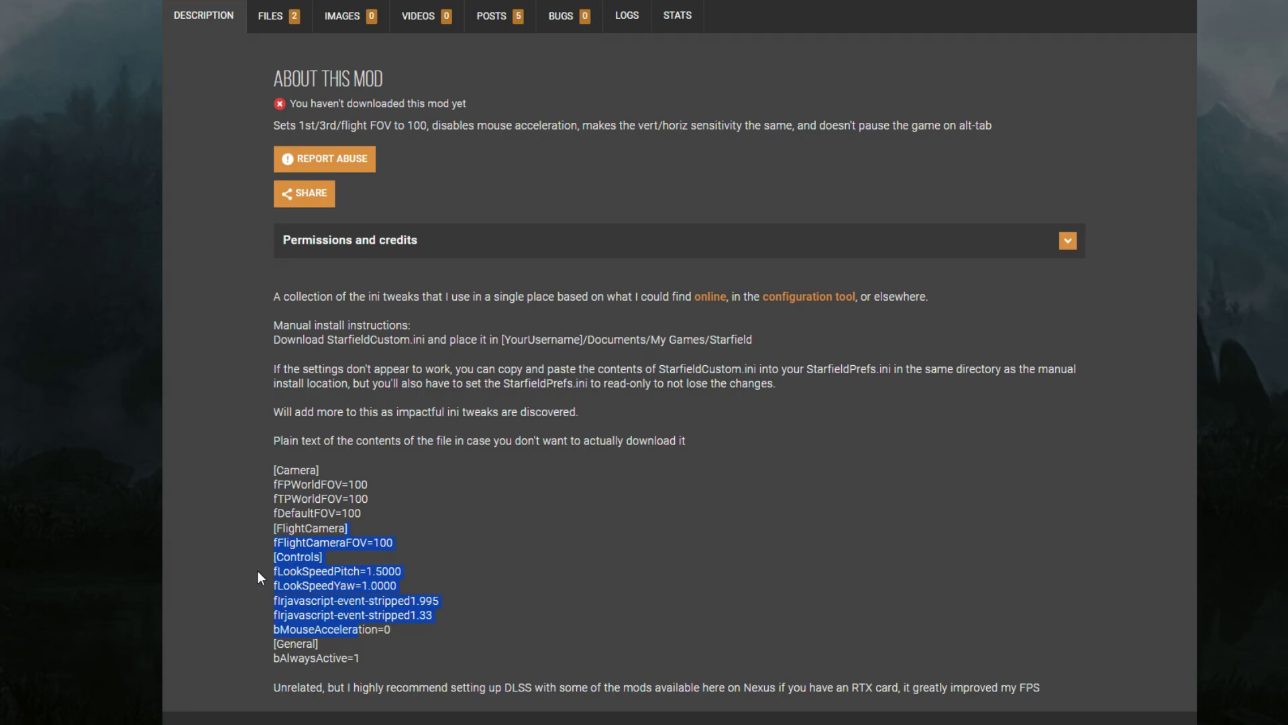
pyautogui.click(337, 578)
pyautogui.moveTo(313, 570); pyautogui.dragTo(461, 593)
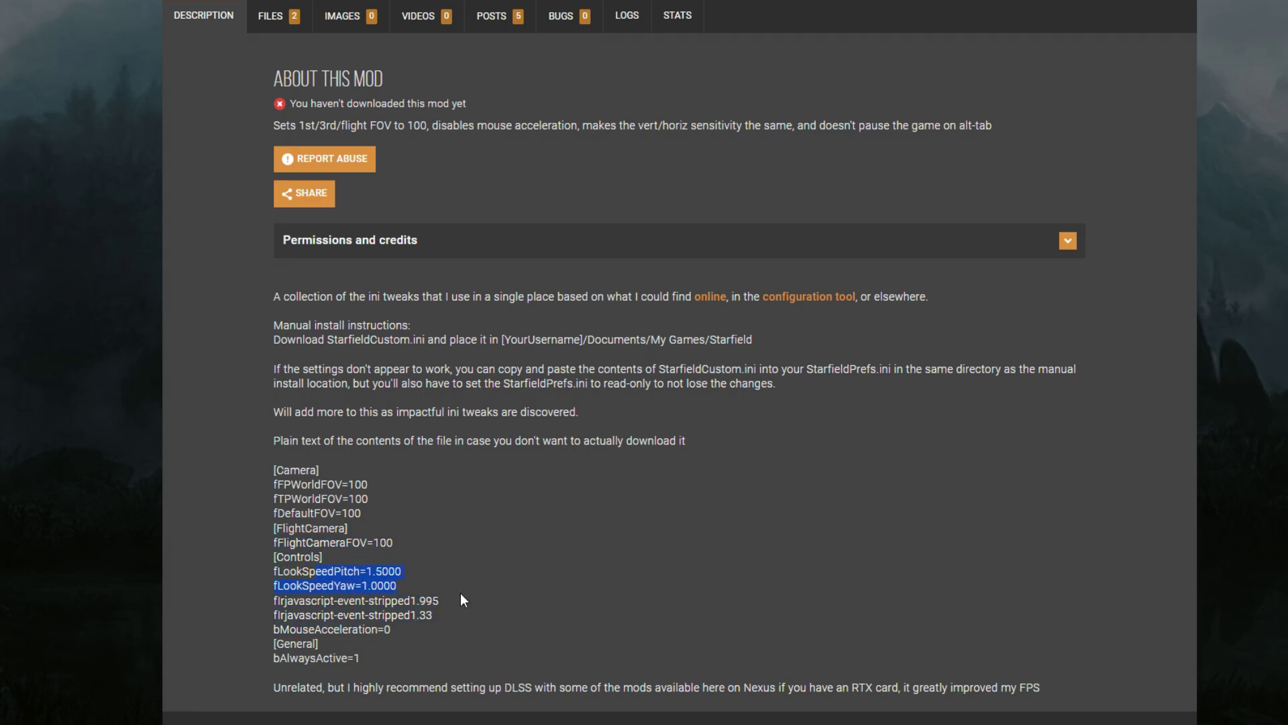
pyautogui.moveTo(260, 557); pyautogui.dragTo(366, 572)
pyautogui.click(298, 573)
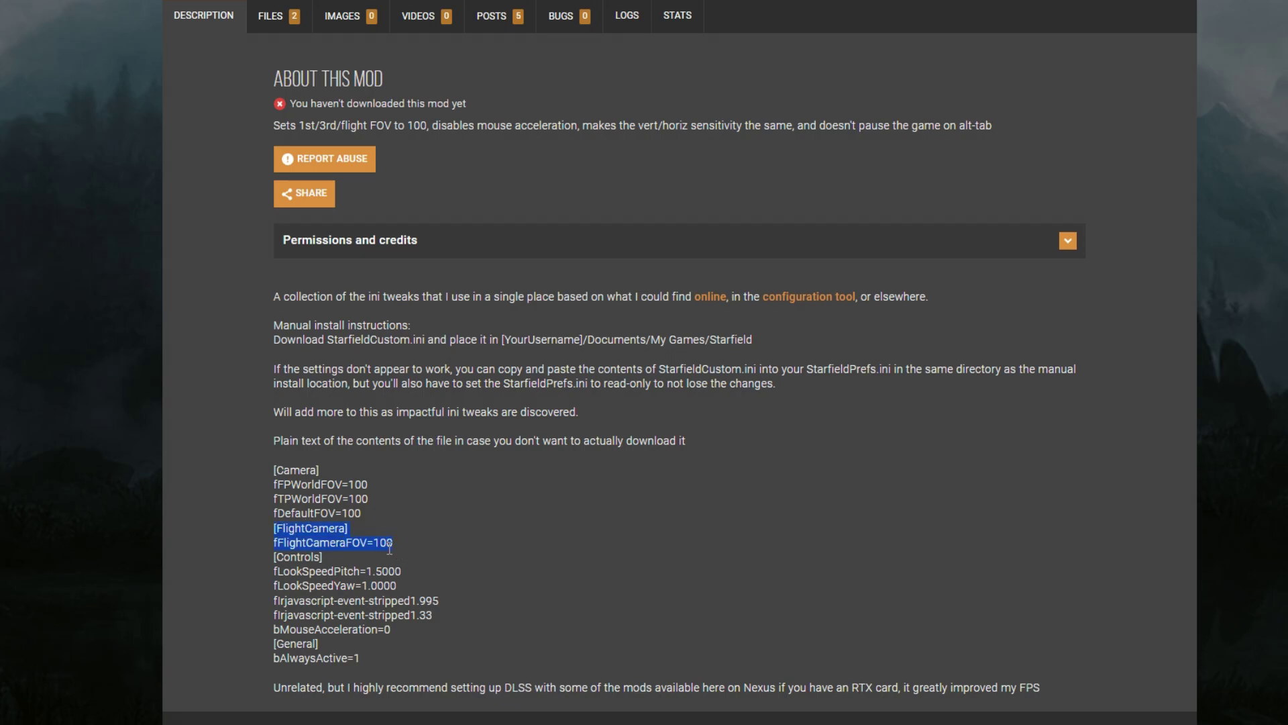
pyautogui.moveTo(272, 533); pyautogui.dragTo(434, 548)
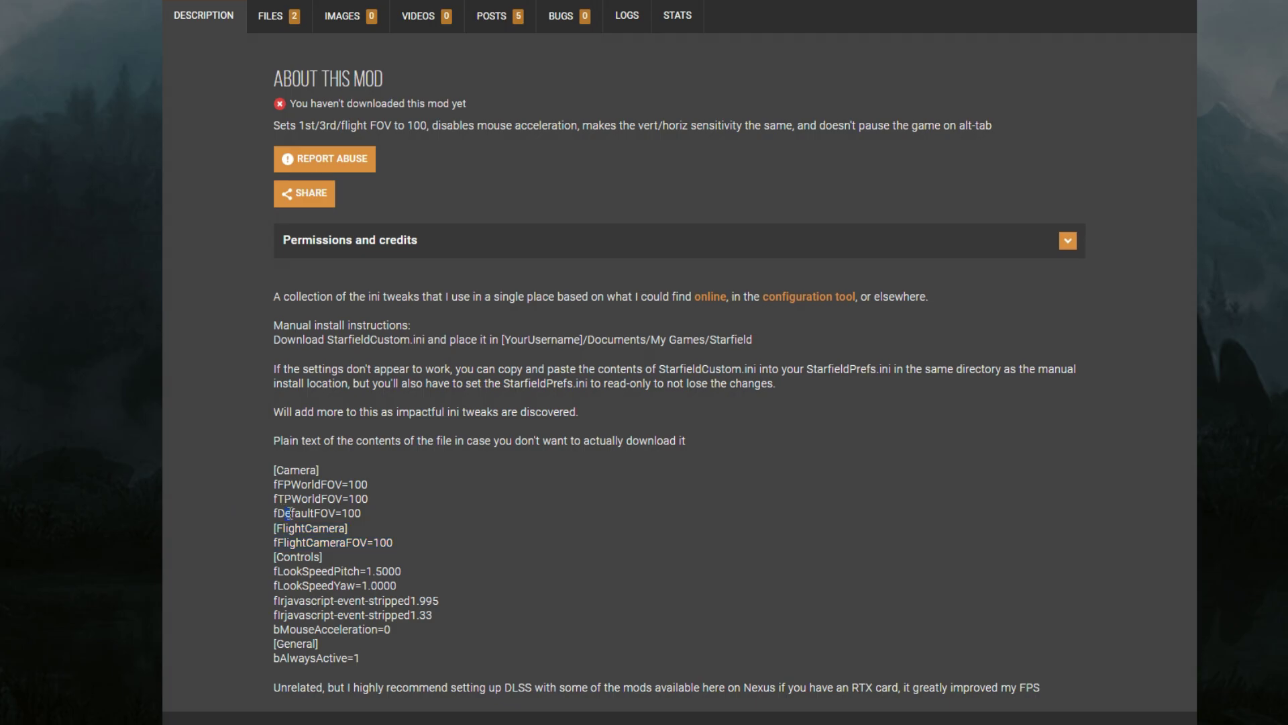
pyautogui.moveTo(272, 510)
pyautogui.mouseDown()
pyautogui.moveTo(365, 517)
pyautogui.moveTo(273, 513)
pyautogui.mouseUp()
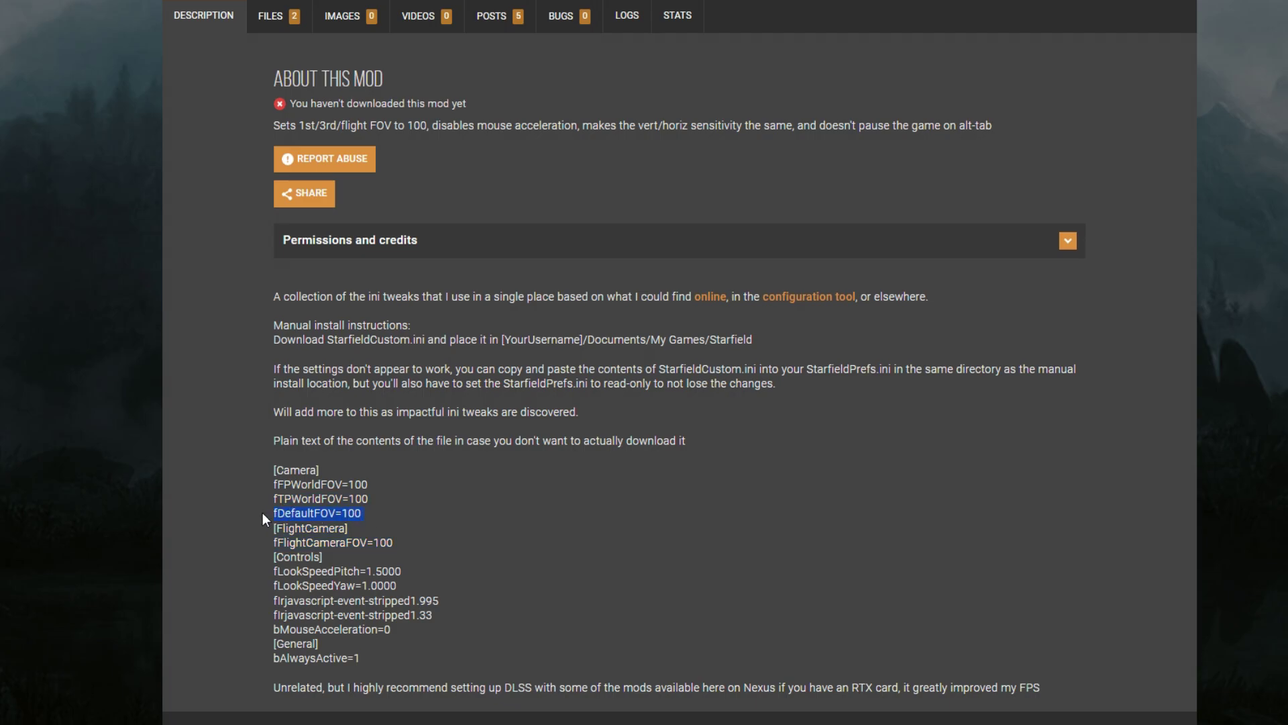
pyautogui.click(285, 512)
pyautogui.doubleClick(285, 513)
pyautogui.doubleClick(303, 485)
pyautogui.moveTo(301, 498); pyautogui.dragTo(306, 497)
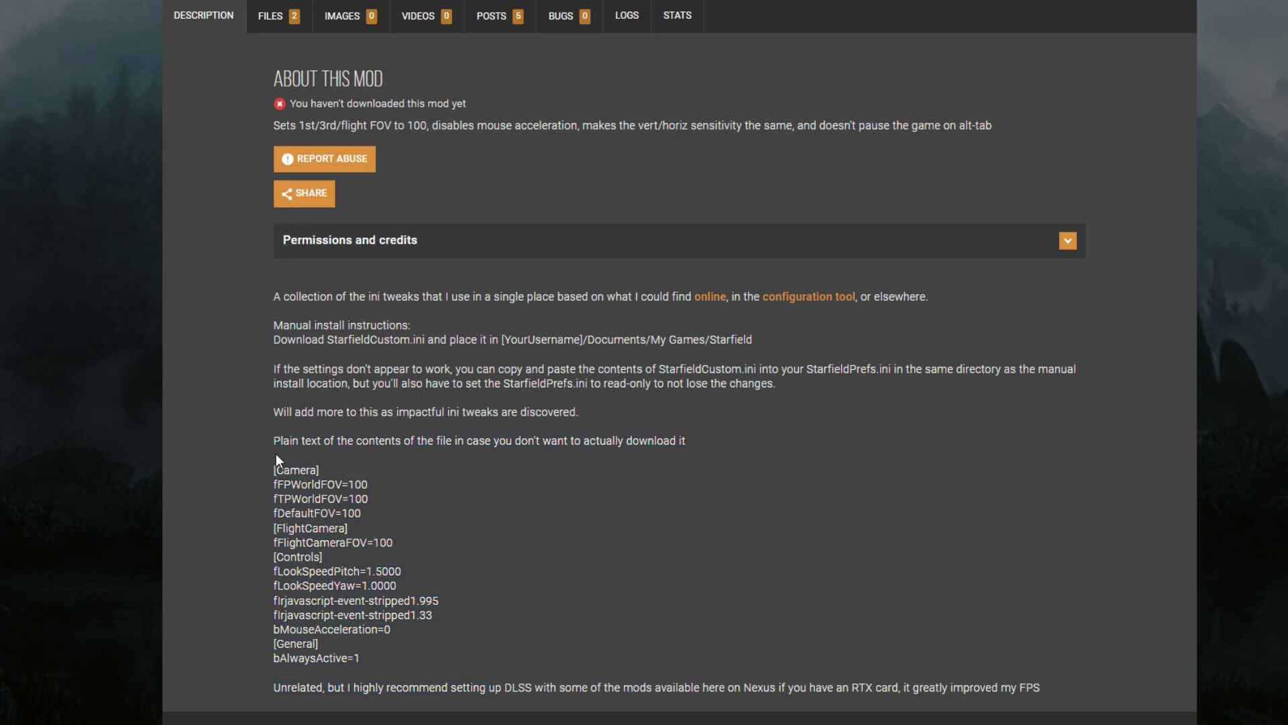
pyautogui.moveTo(353, 500); pyautogui.dragTo(410, 677)
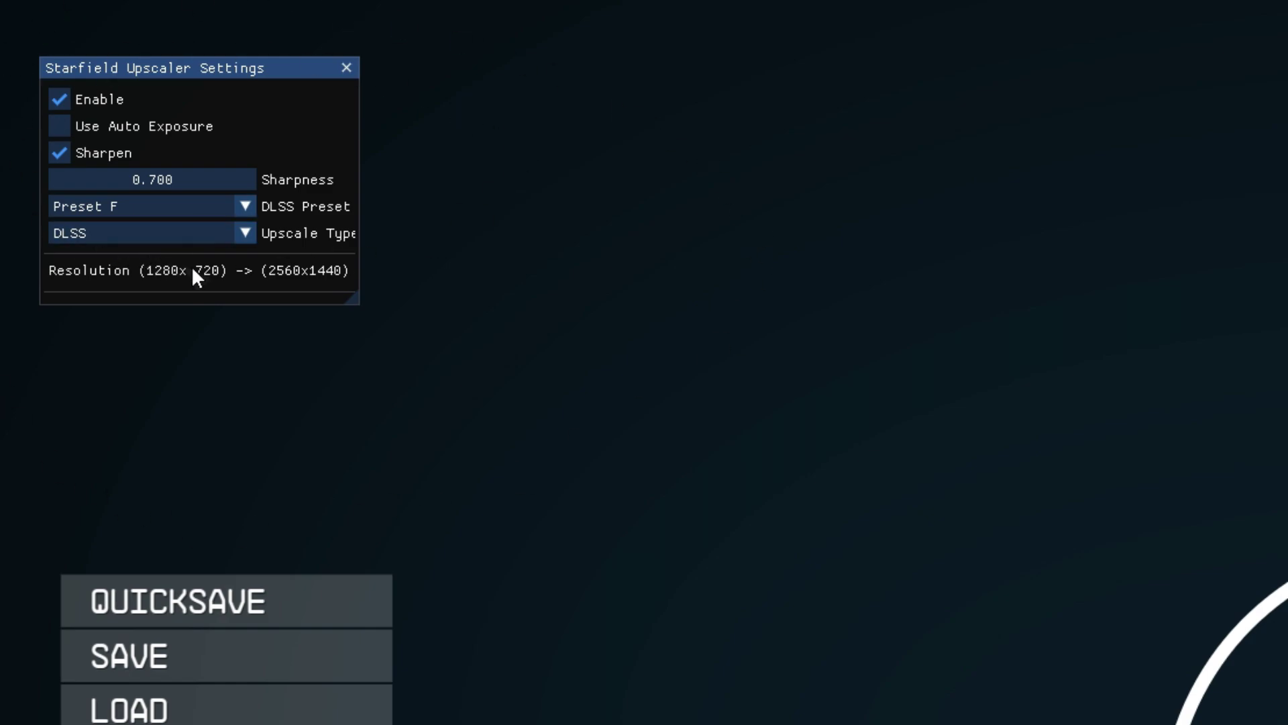
# Check the Upscale Type and DLSS Preset options in Starfield Upscaler Settings.
pyautogui.click(243, 233)
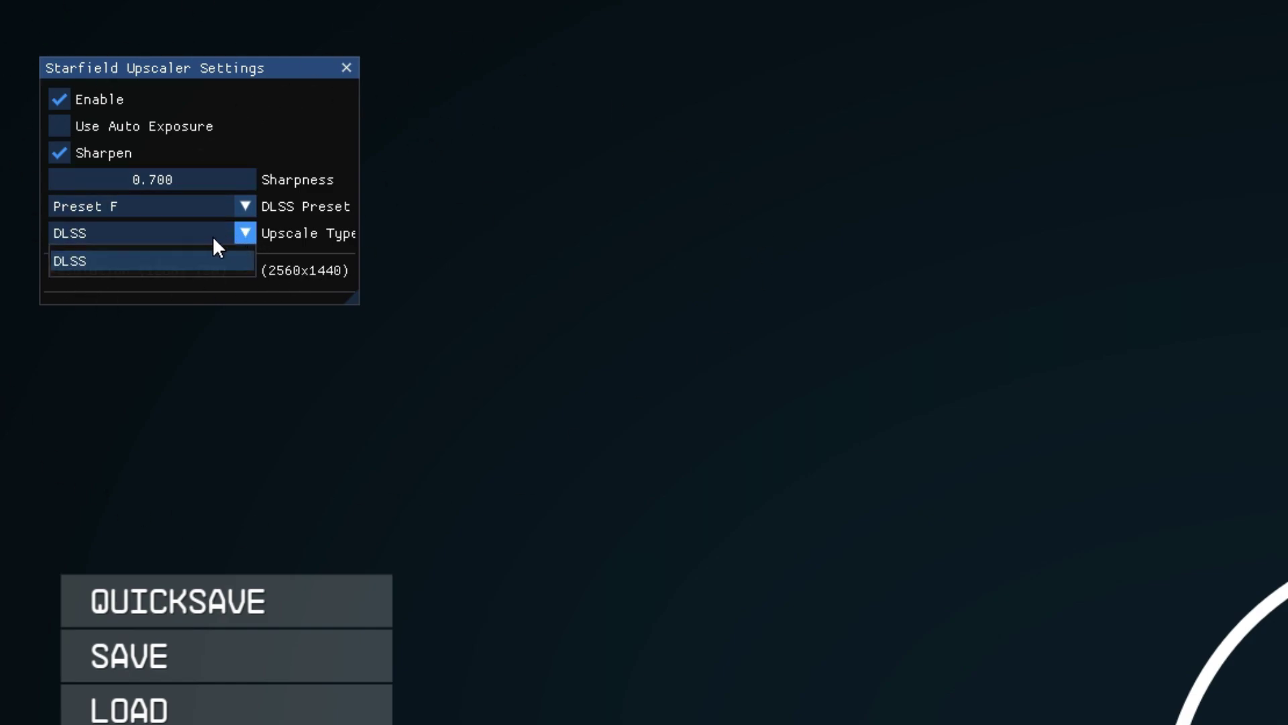
pyautogui.click(244, 234)
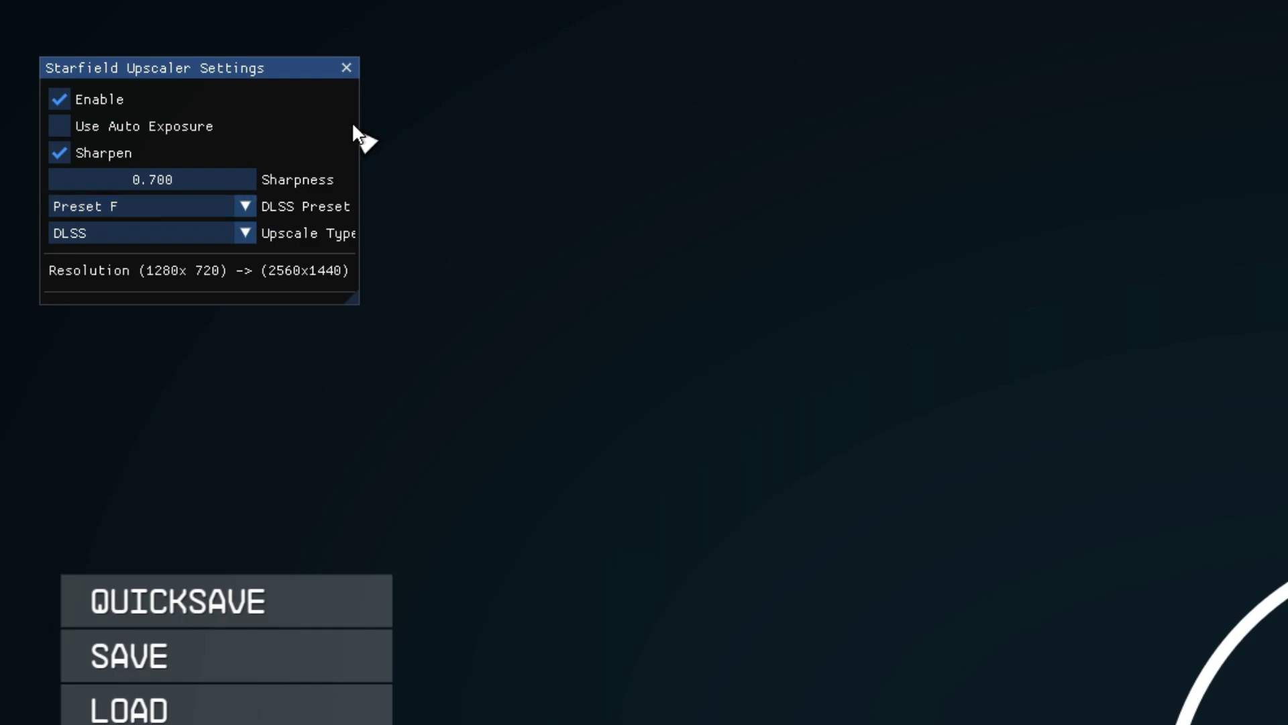
pyautogui.click(246, 205)
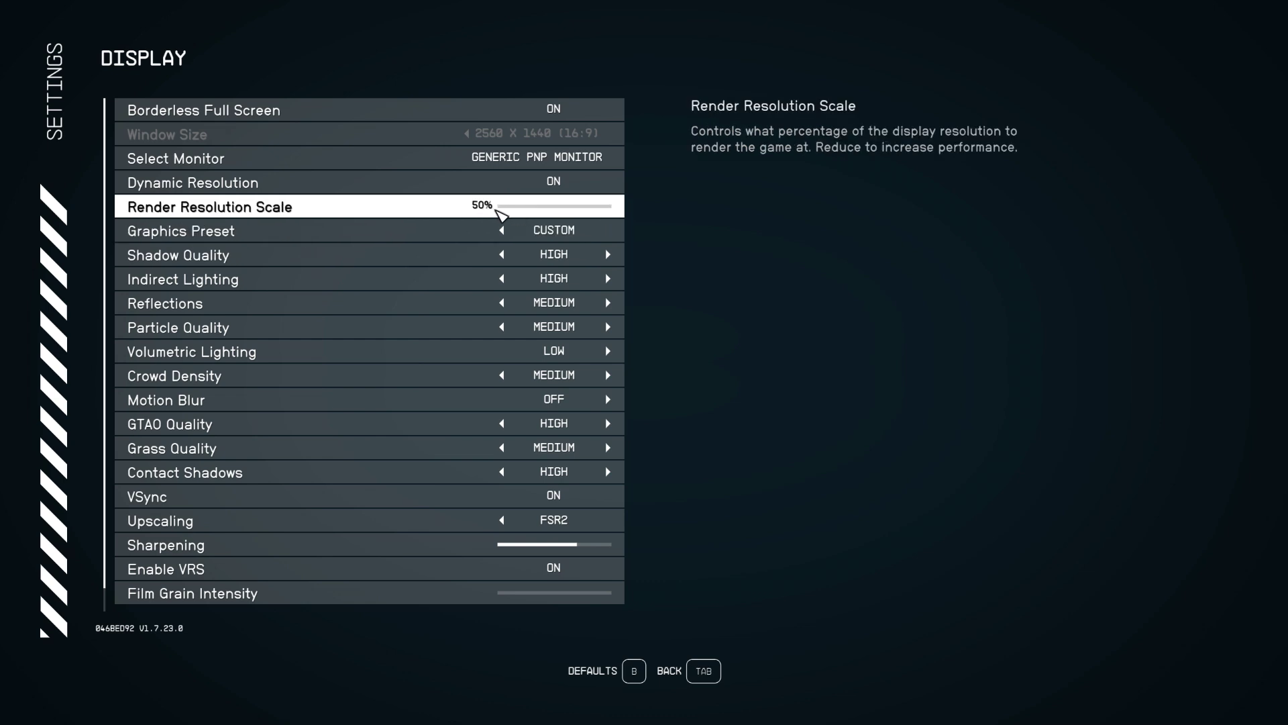
# Review the game's Display settings, checking Render Resolution Scale, Volumetric Lighting and Film Grain Intensity, and return to gameplay.
pyautogui.press('Tab')
pyautogui.press('Tab')
pyautogui.press('Tab')
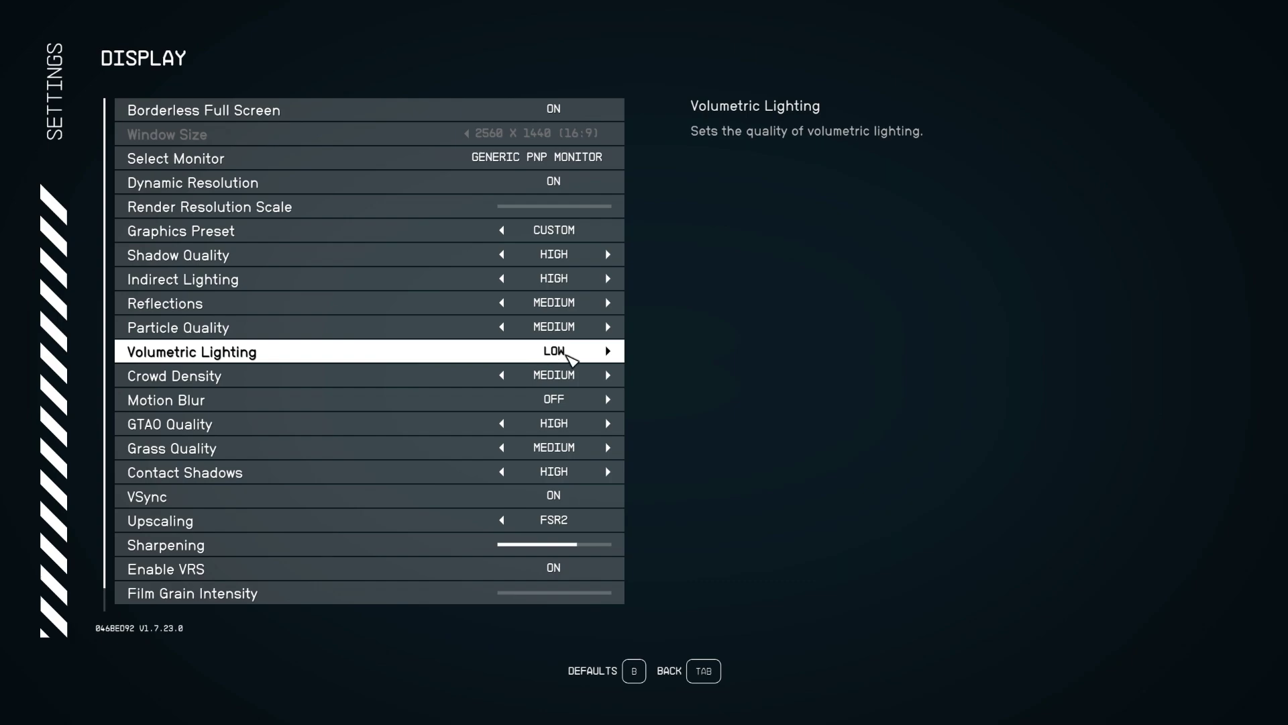
pyautogui.click(608, 351)
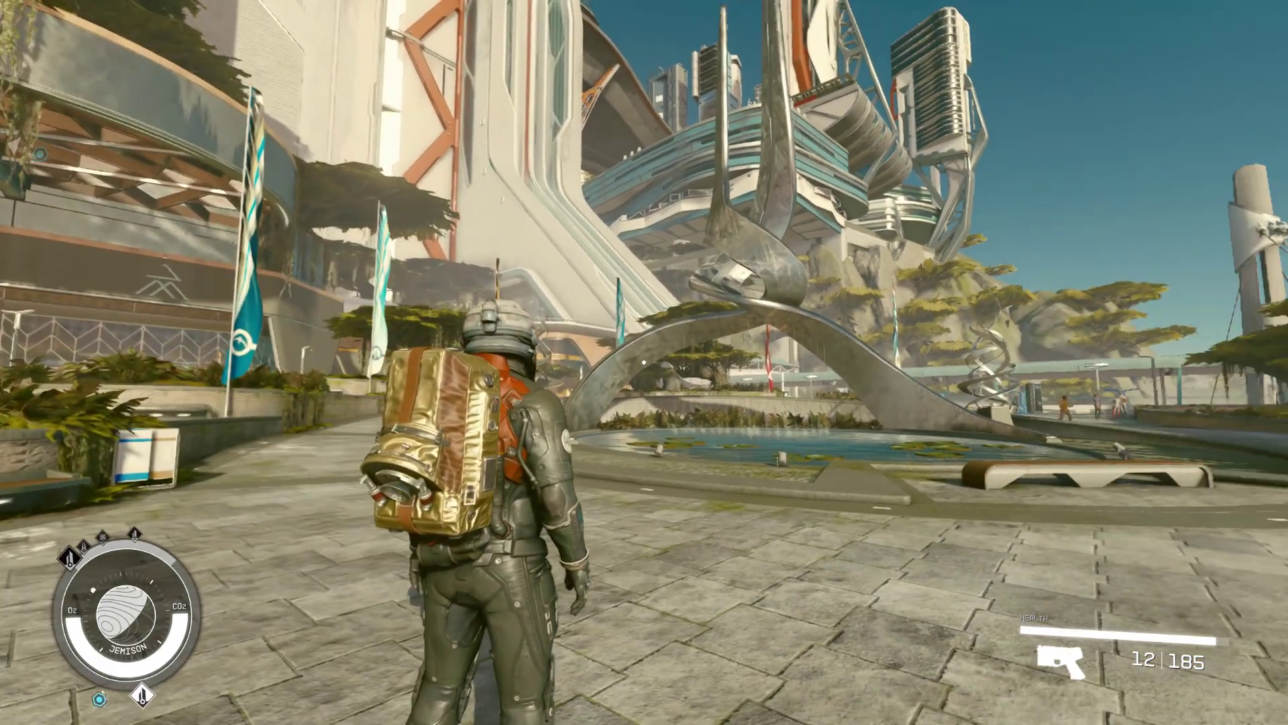
pyautogui.press('w')
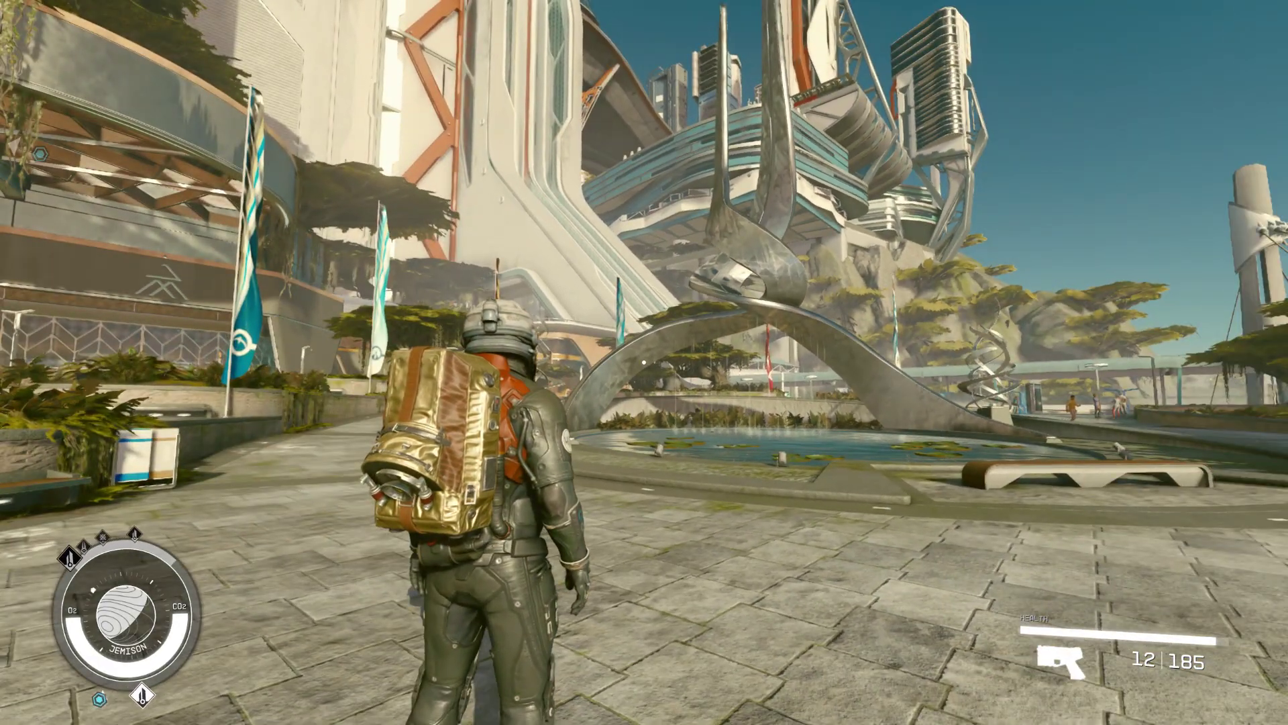
pyautogui.press('w')
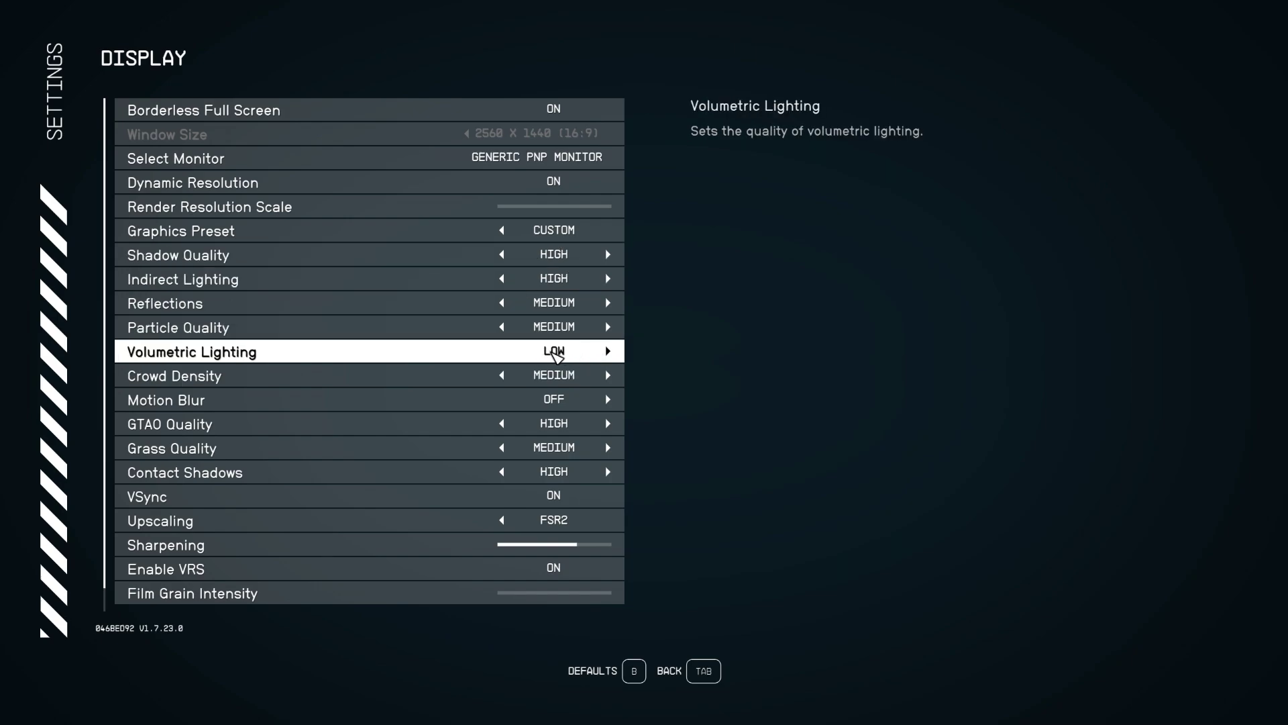
pyautogui.scroll(-1, 577, 359)
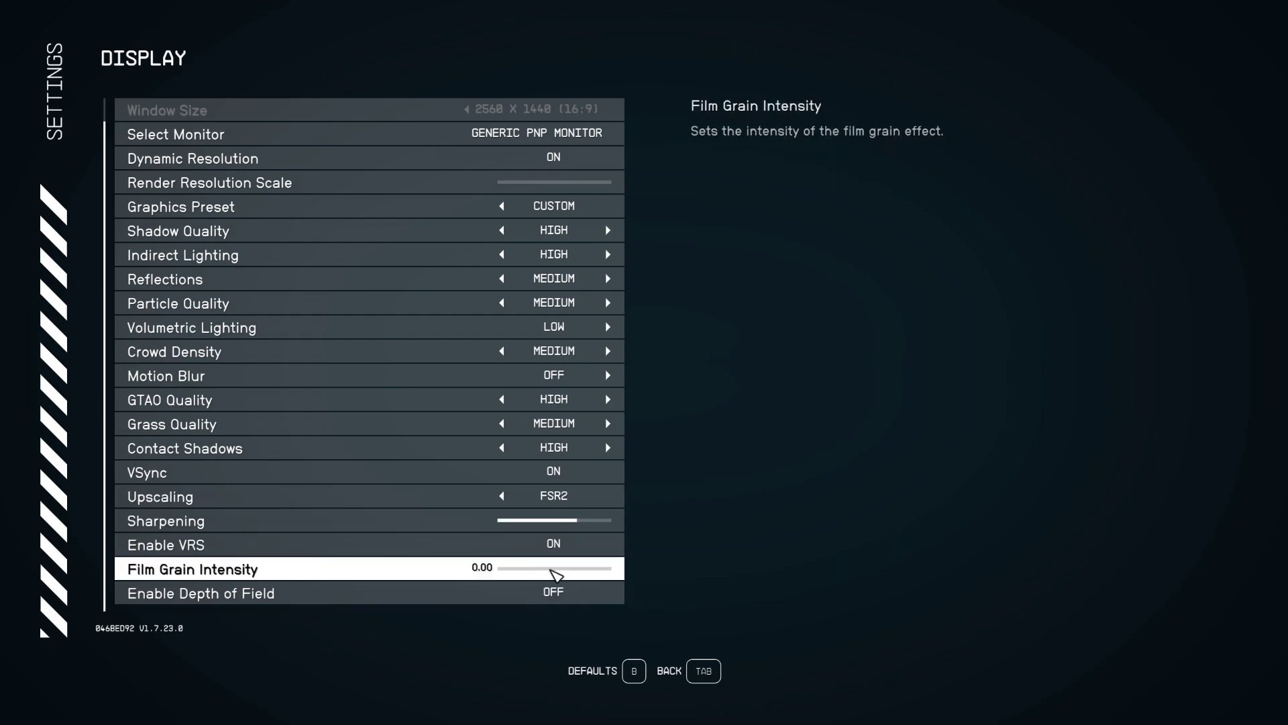
pyautogui.scroll(1, 470, 419)
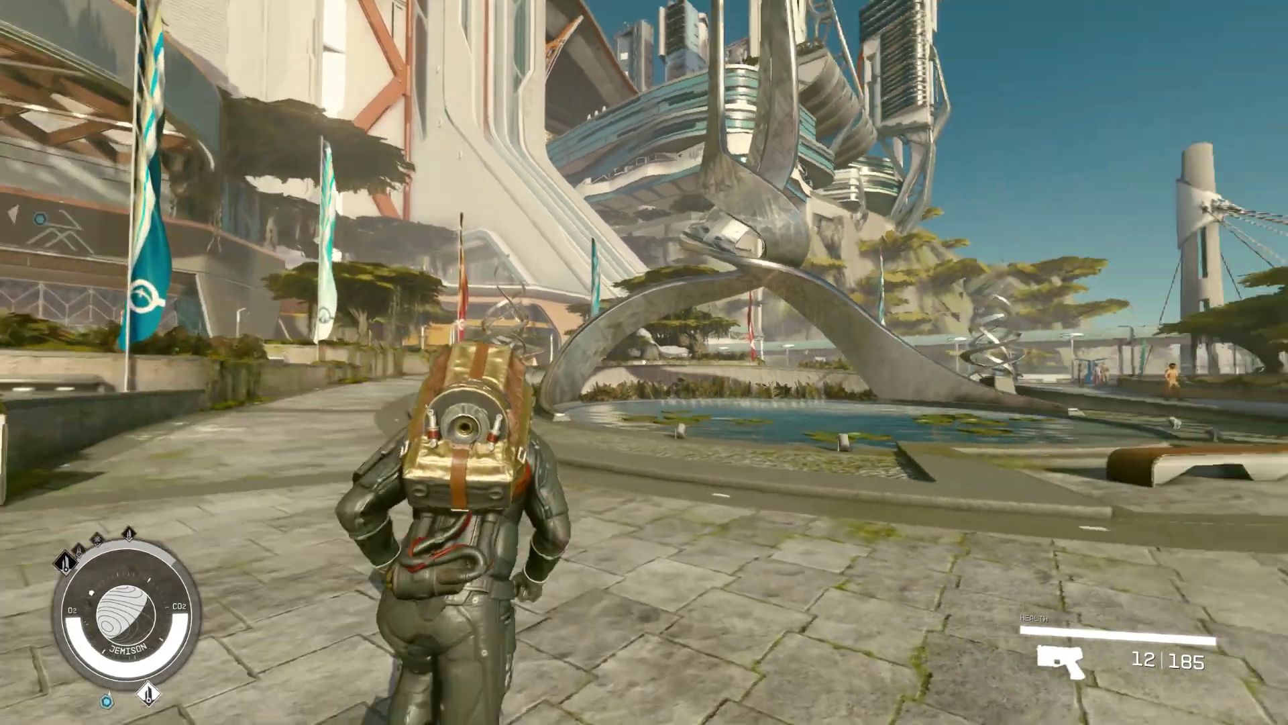
# Walk around the fountain plaza, switching between first-person and third-person views to examine the game's image quality.
pyautogui.scroll(1, 645, 362)
pyautogui.scroll(-1, 644, 362)
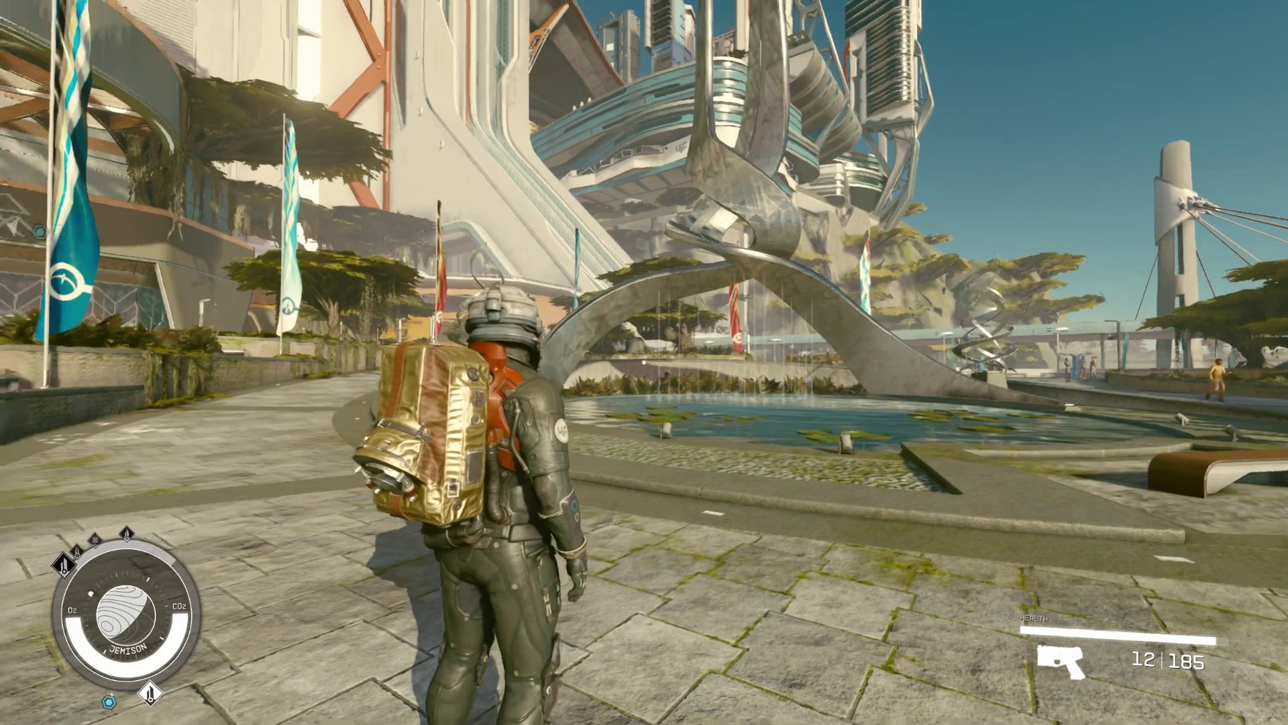
pyautogui.press('w')
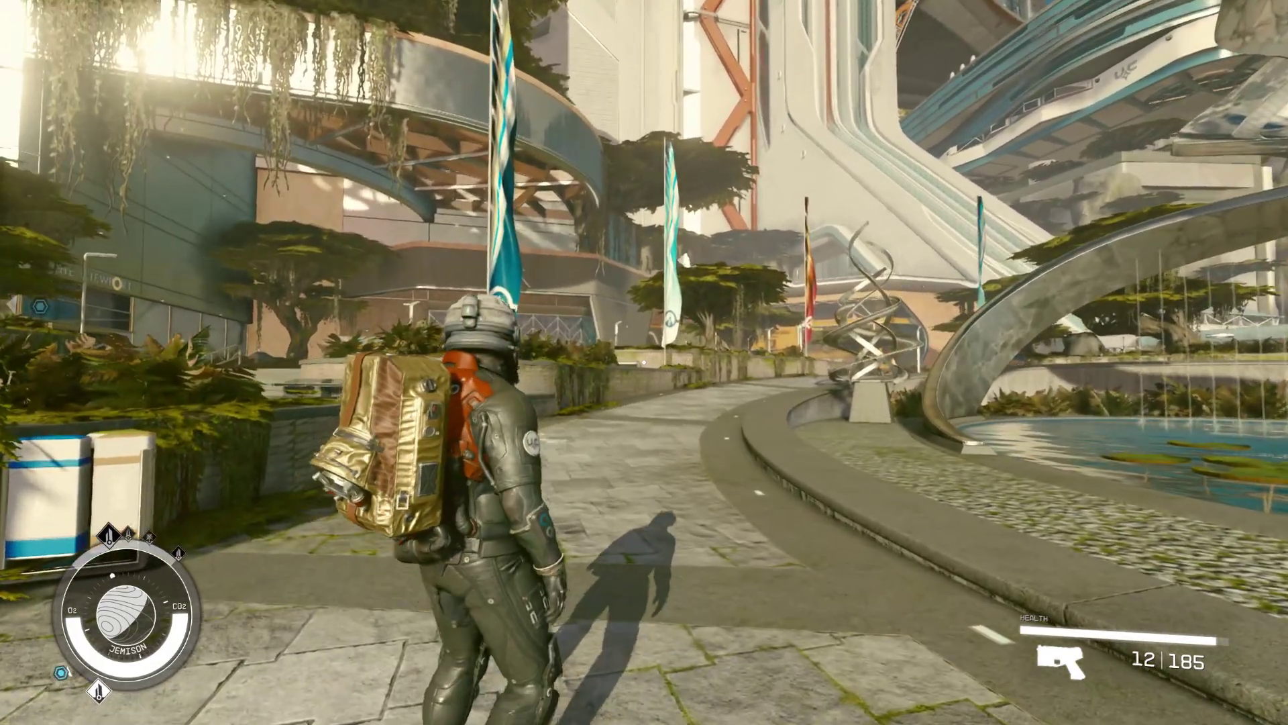
pyautogui.scroll(1, 644, 362)
pyautogui.press('w')
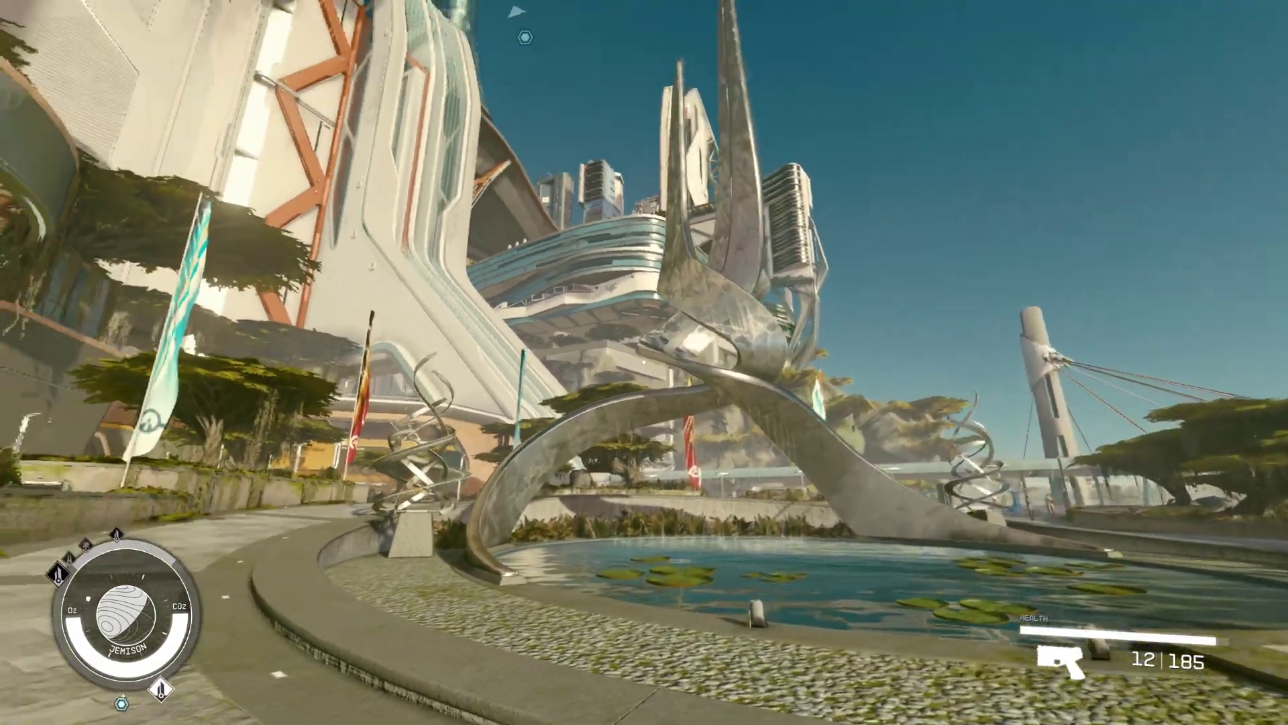
pyautogui.press('s')
pyautogui.press('w')
pyautogui.scroll(-3, 644, 363)
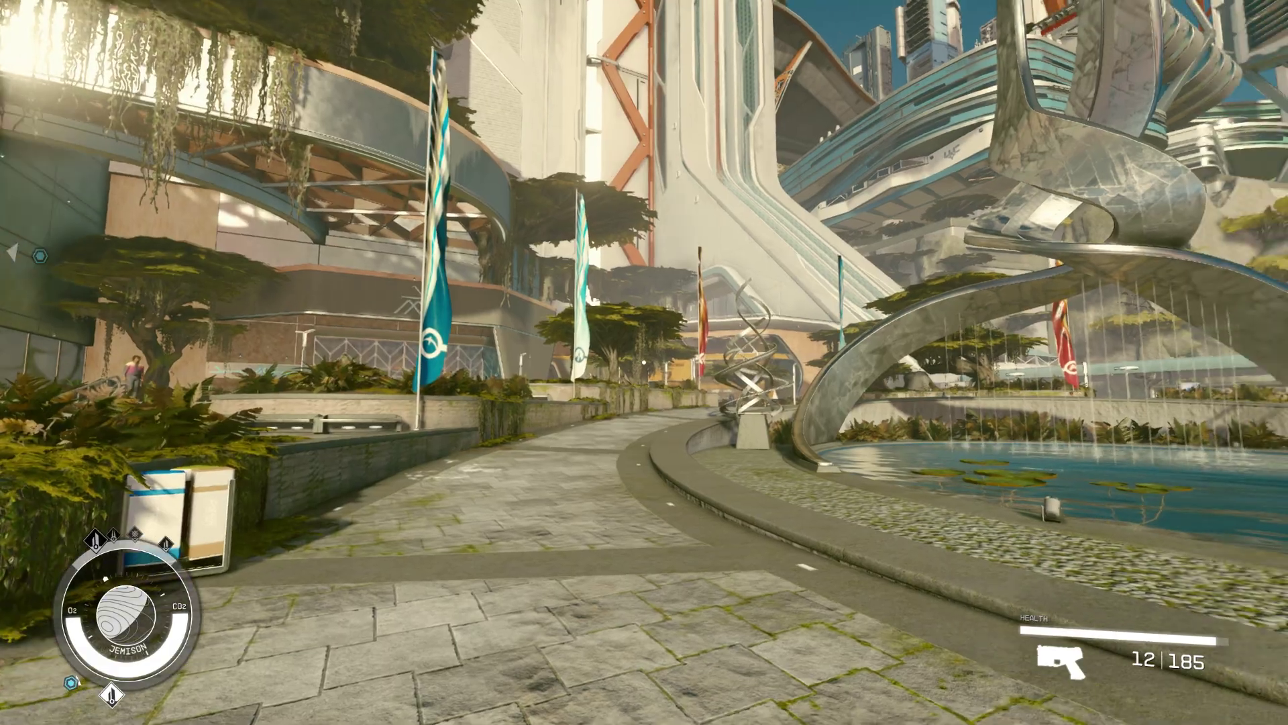
pyautogui.scroll(1, 644, 362)
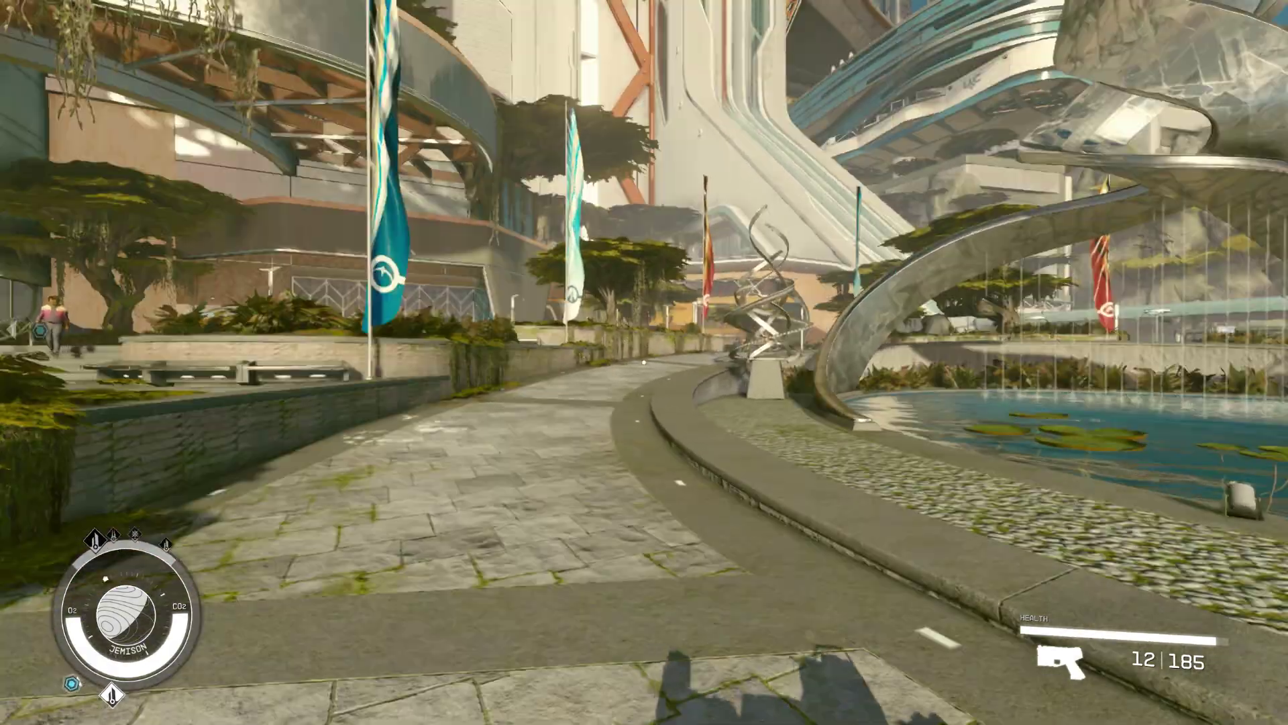
pyautogui.scroll(-1, 645, 362)
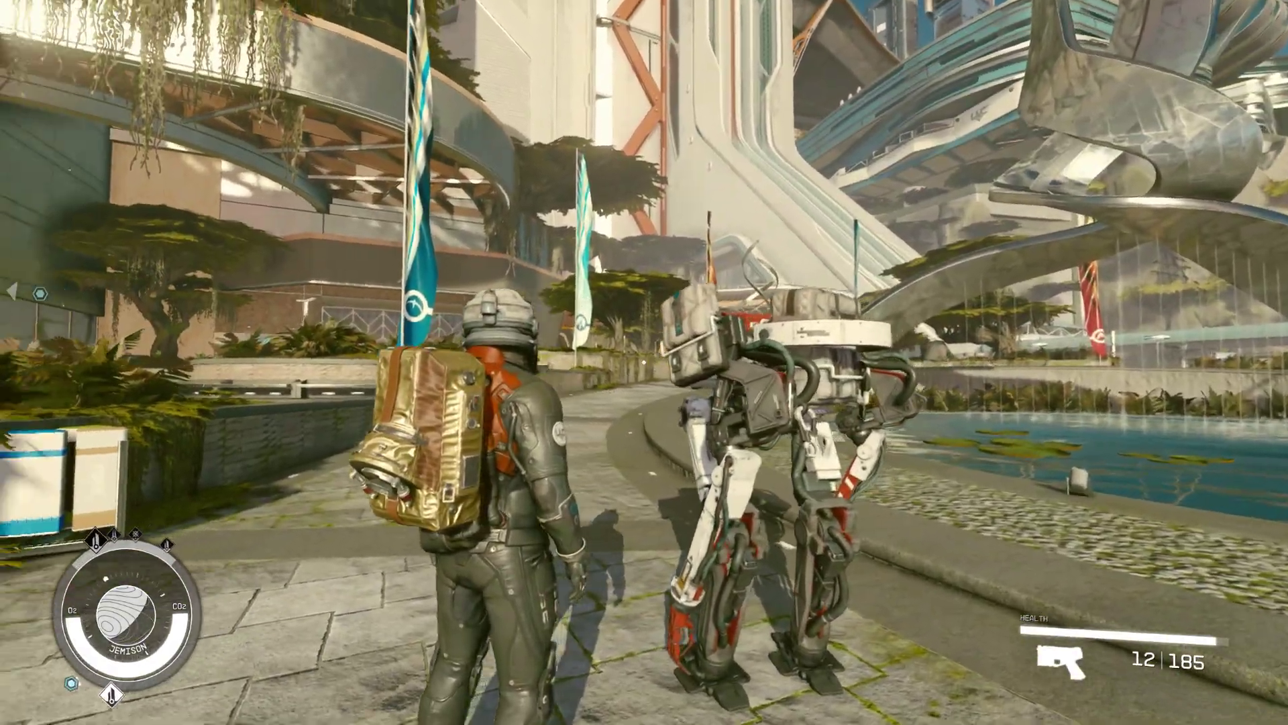